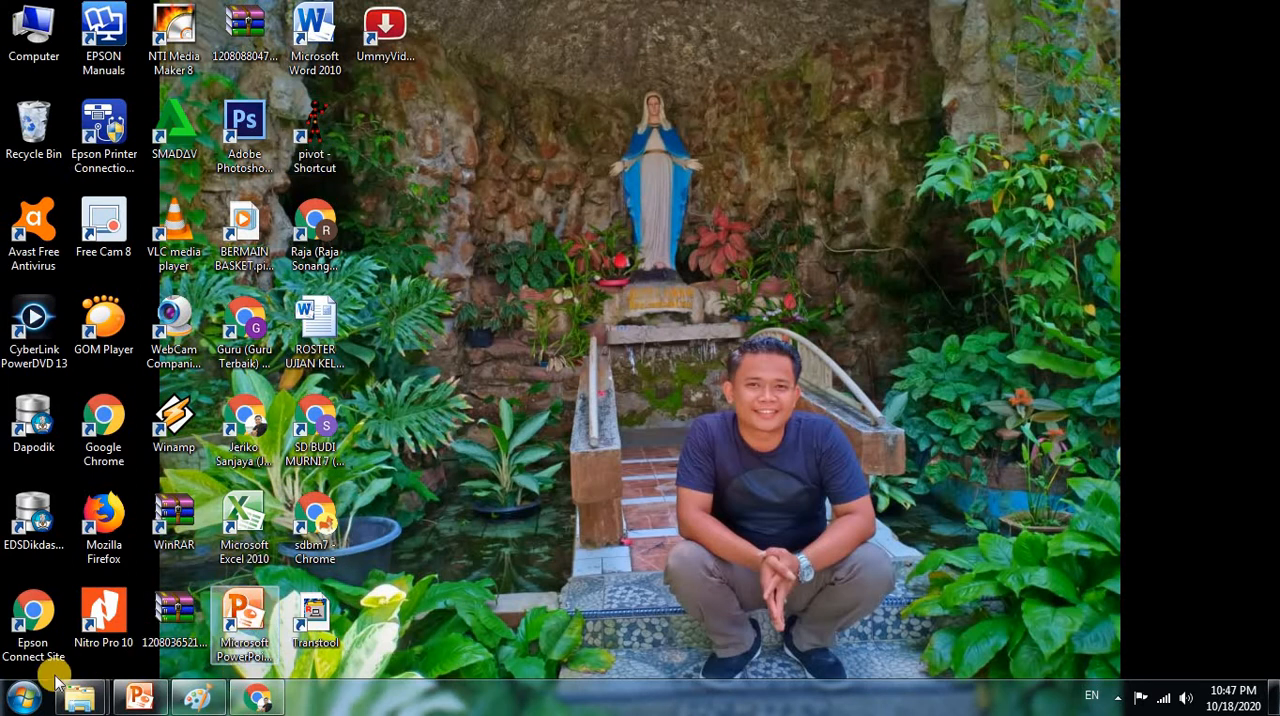
Open Pivot Animator from its desktop shortcut and maximize its window
{"action": "left_click", "coordinate": [24, 697]}
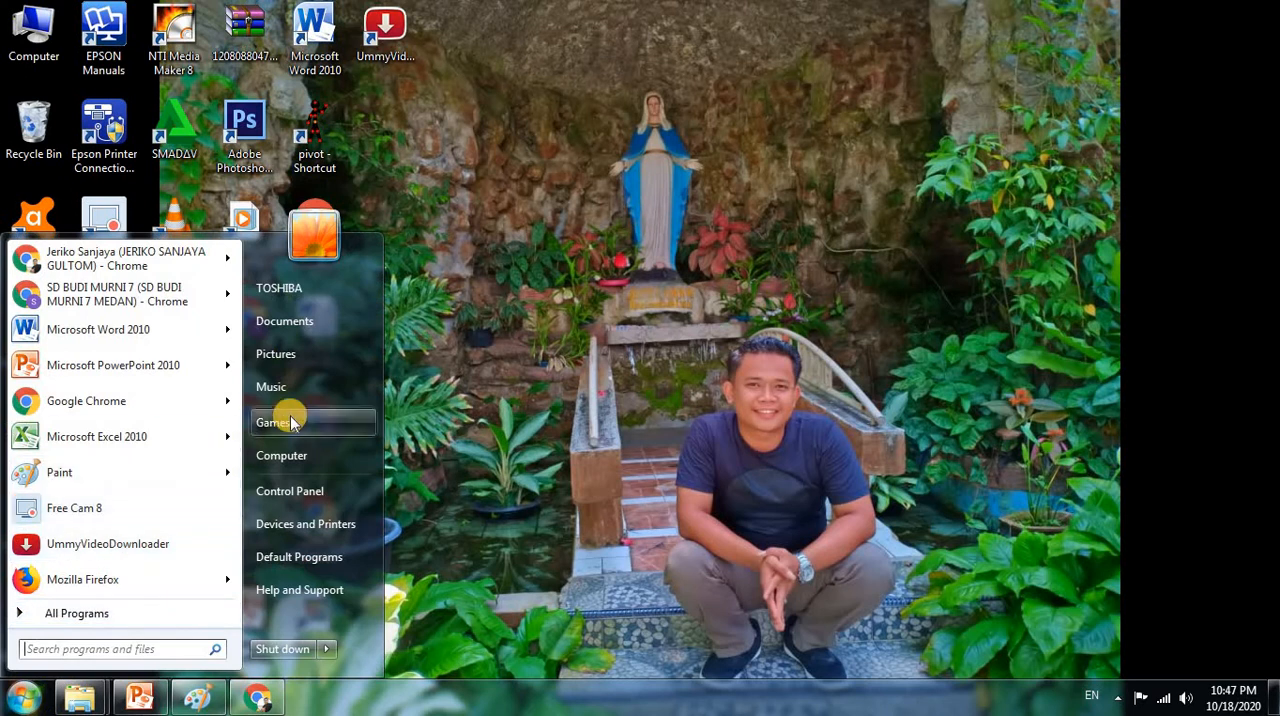
{"action": "left_click", "coordinate": [581, 318]}
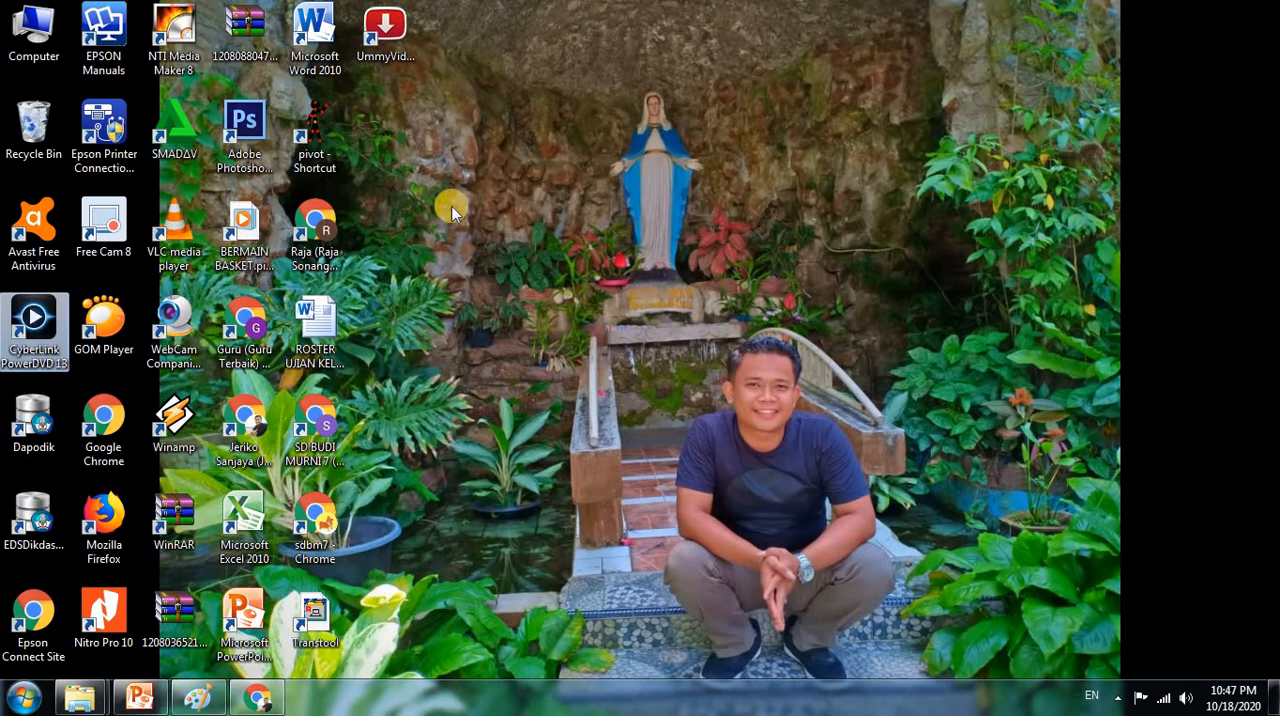
{"action": "left_click", "coordinate": [321, 122]}
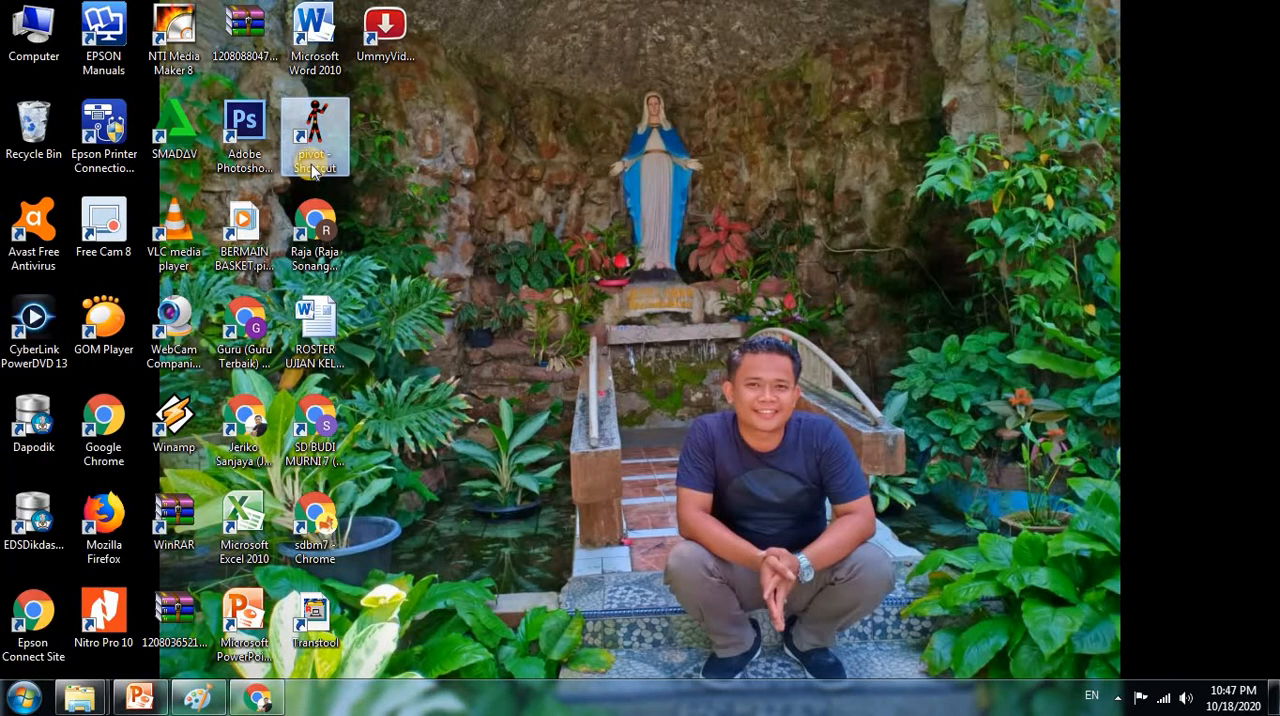
{"action": "double_click", "coordinate": [321, 122]}
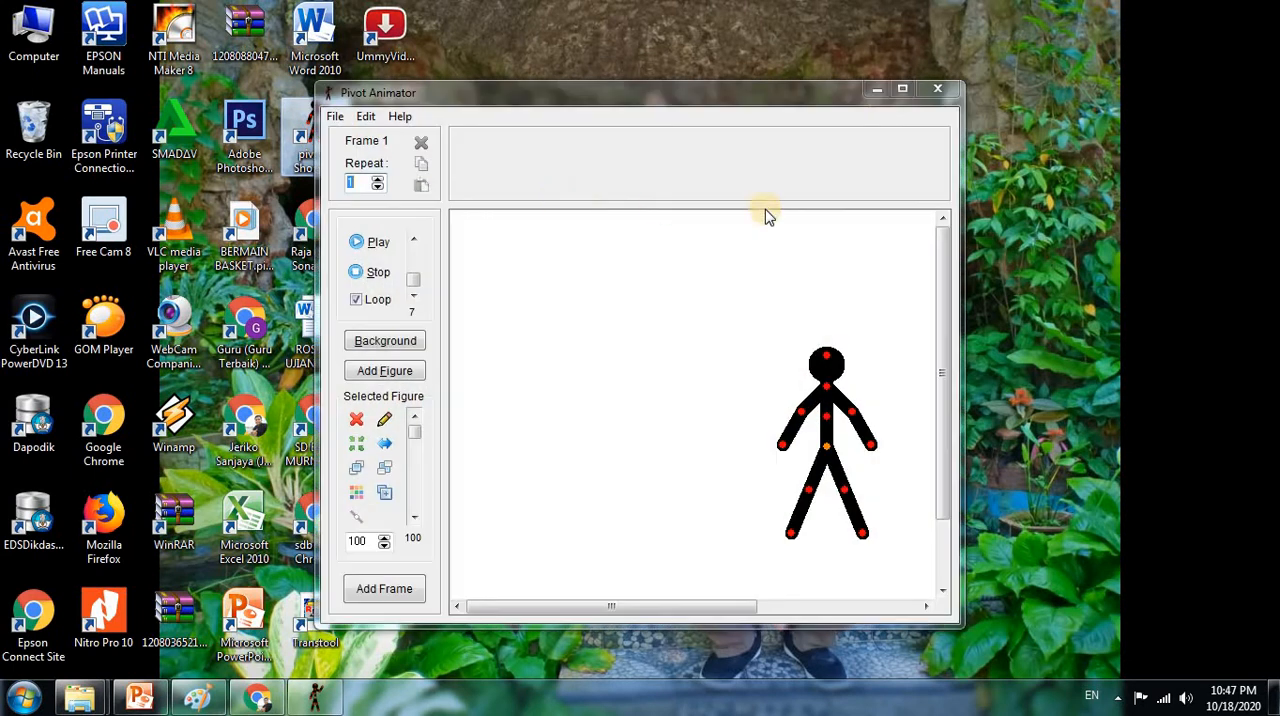
{"action": "left_click", "coordinate": [903, 91]}
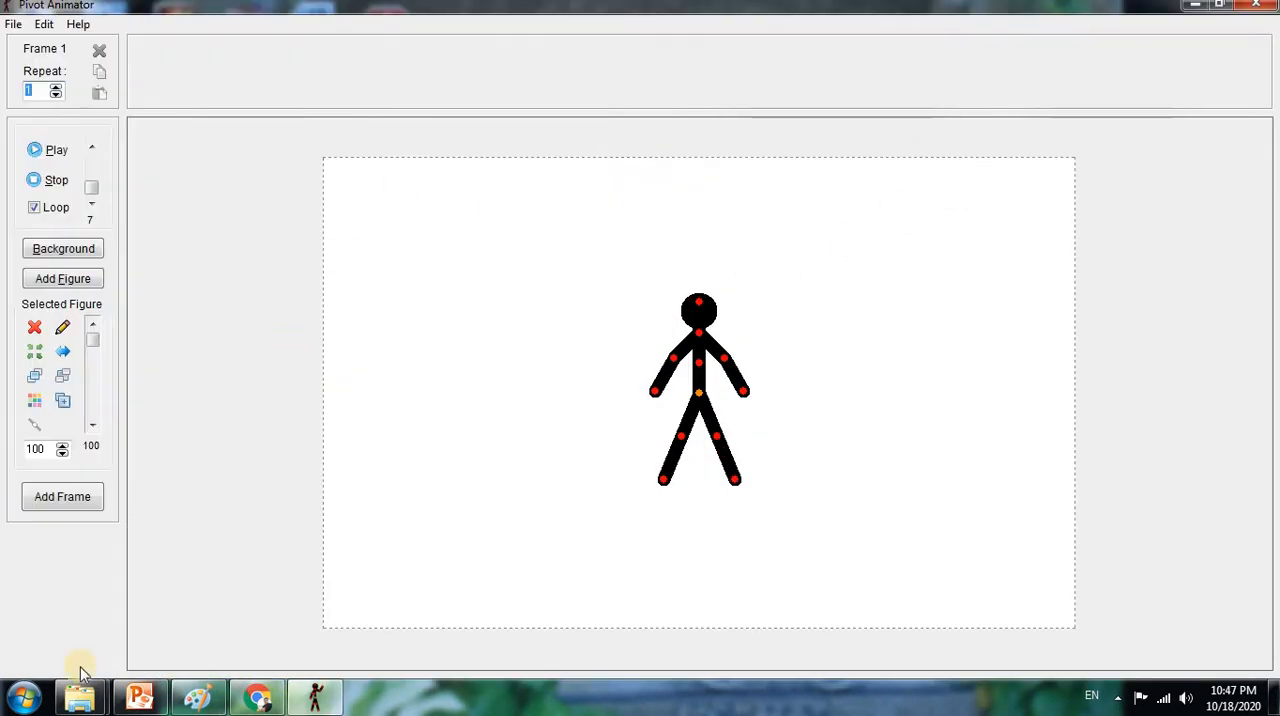
{"action": "left_click", "coordinate": [198, 697]}
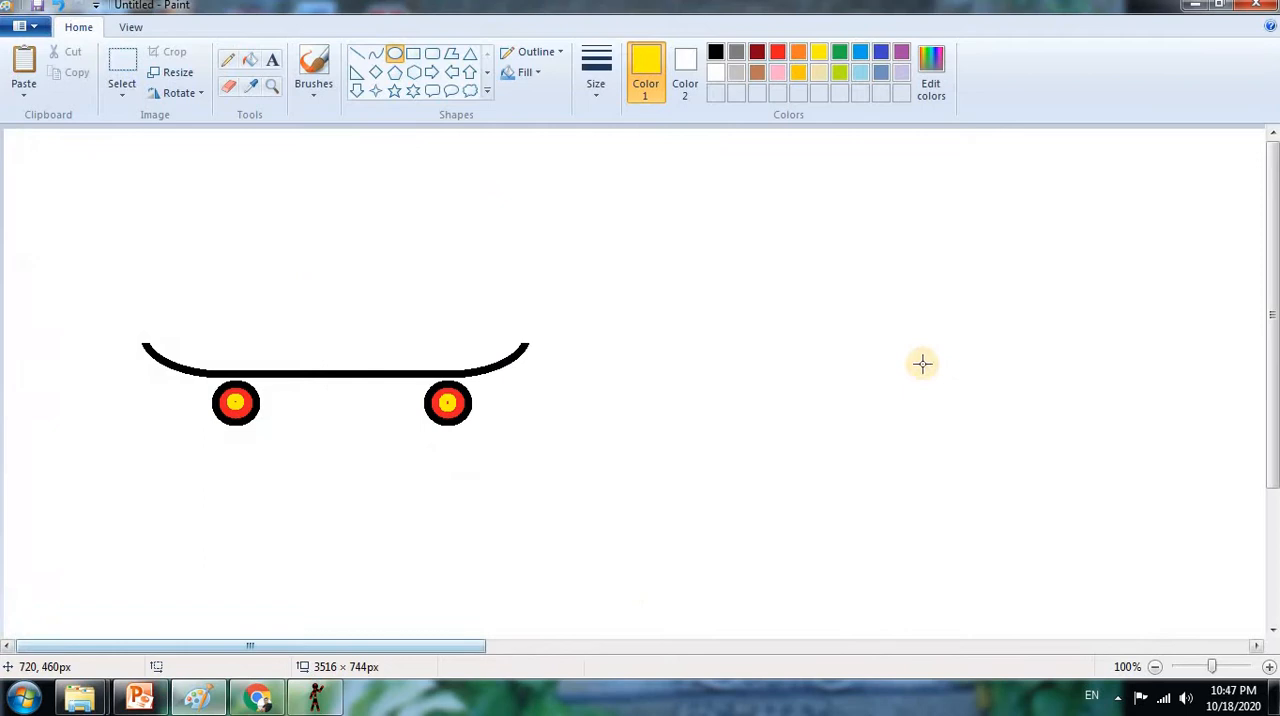
{"action": "left_click", "coordinate": [1182, 20]}
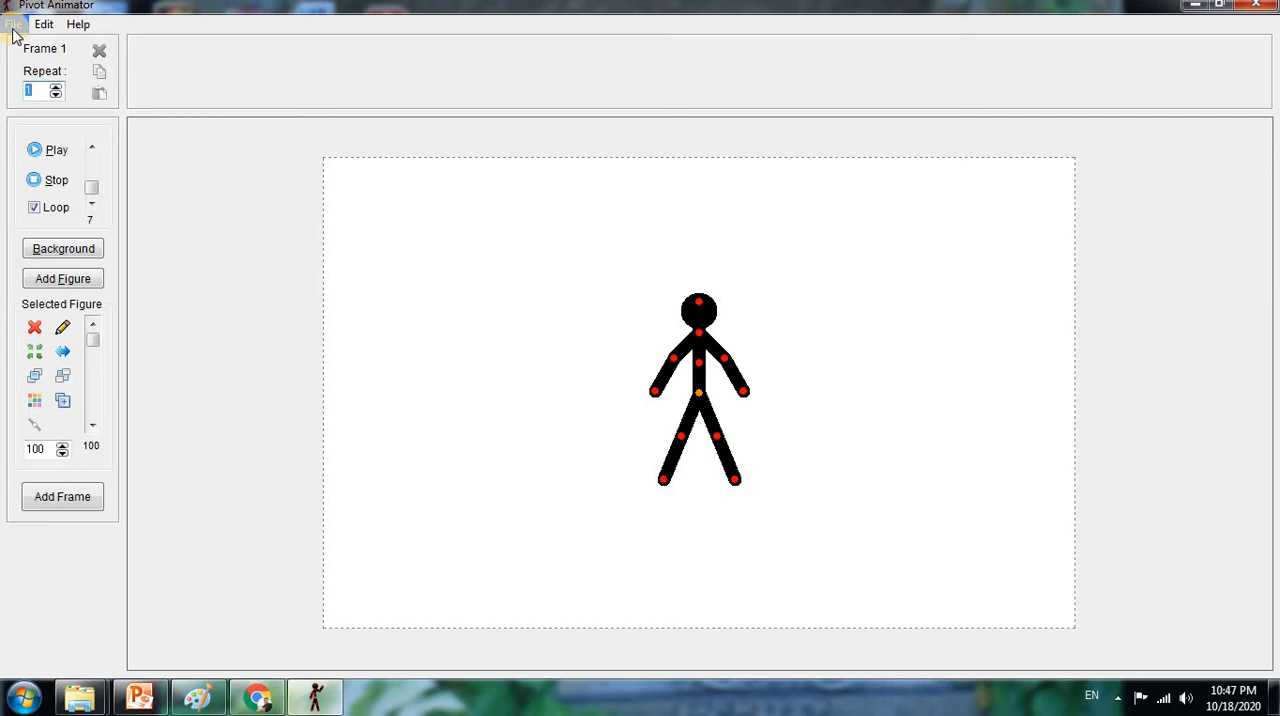
Load ARENA SKATEBOARD.bmp from the Pictures folder as a sprite image
{"action": "left_click", "coordinate": [12, 26]}
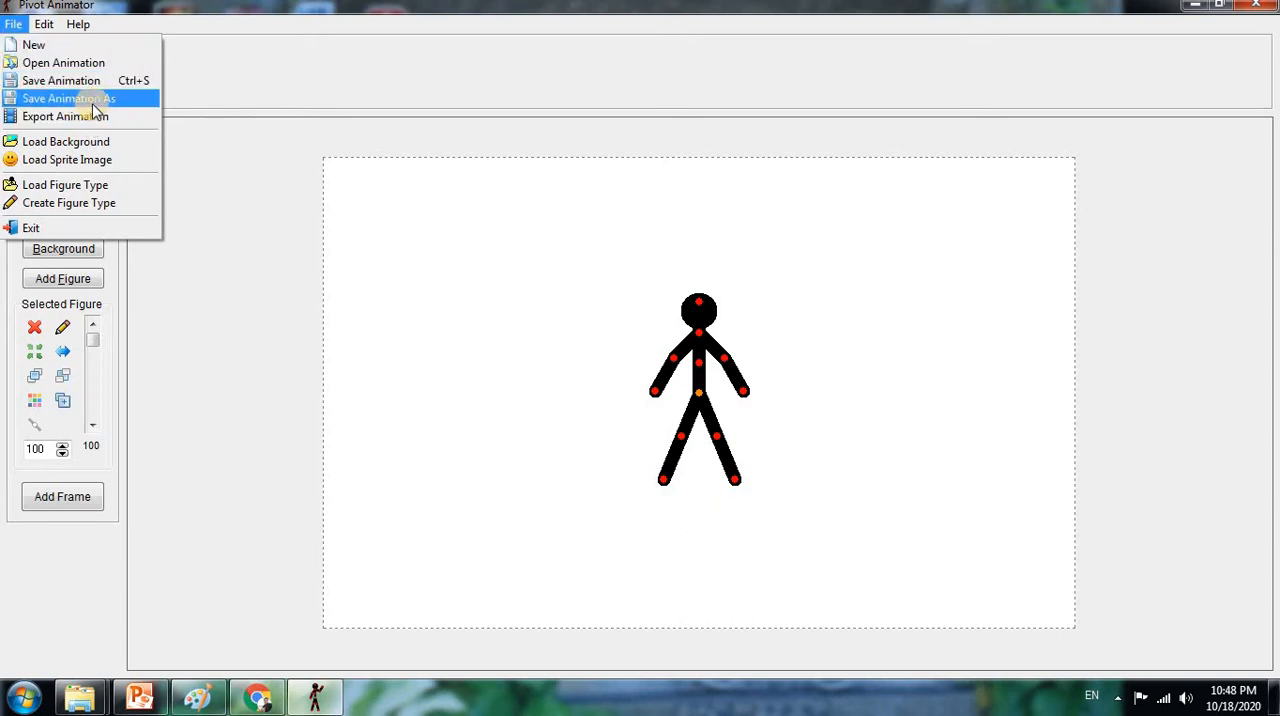
{"action": "left_click", "coordinate": [93, 167]}
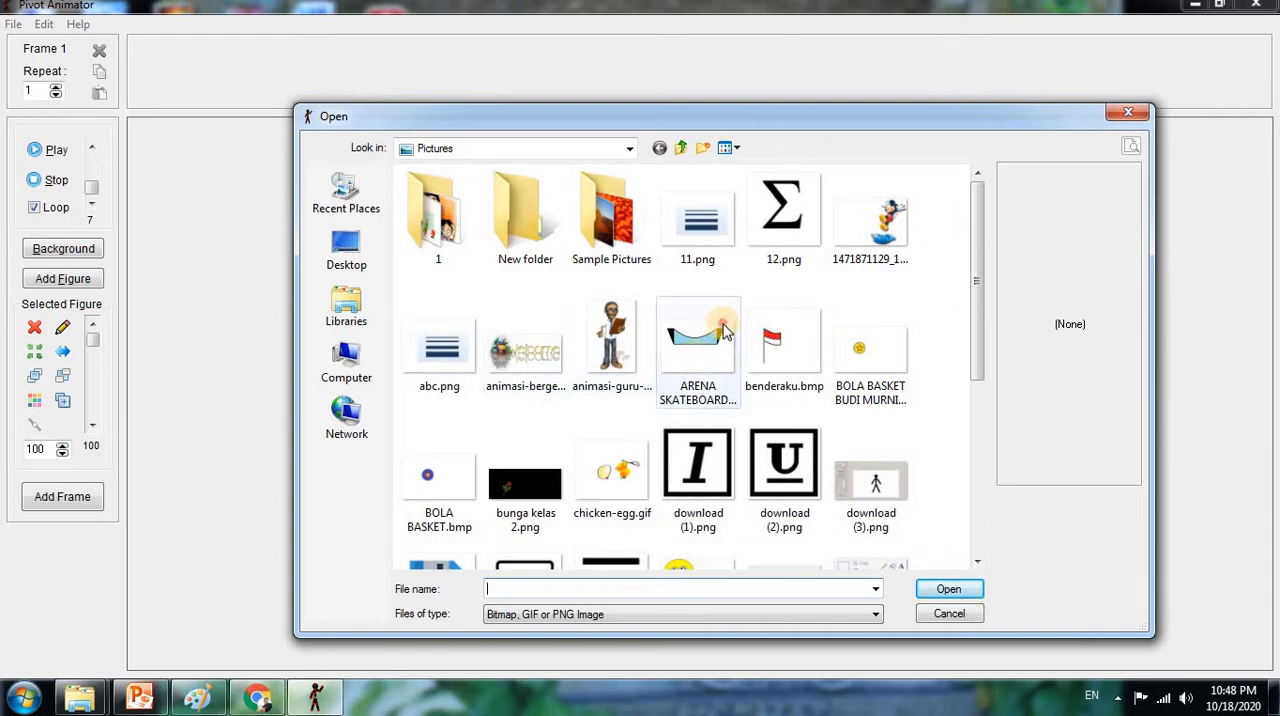
{"action": "left_click", "coordinate": [698, 355]}
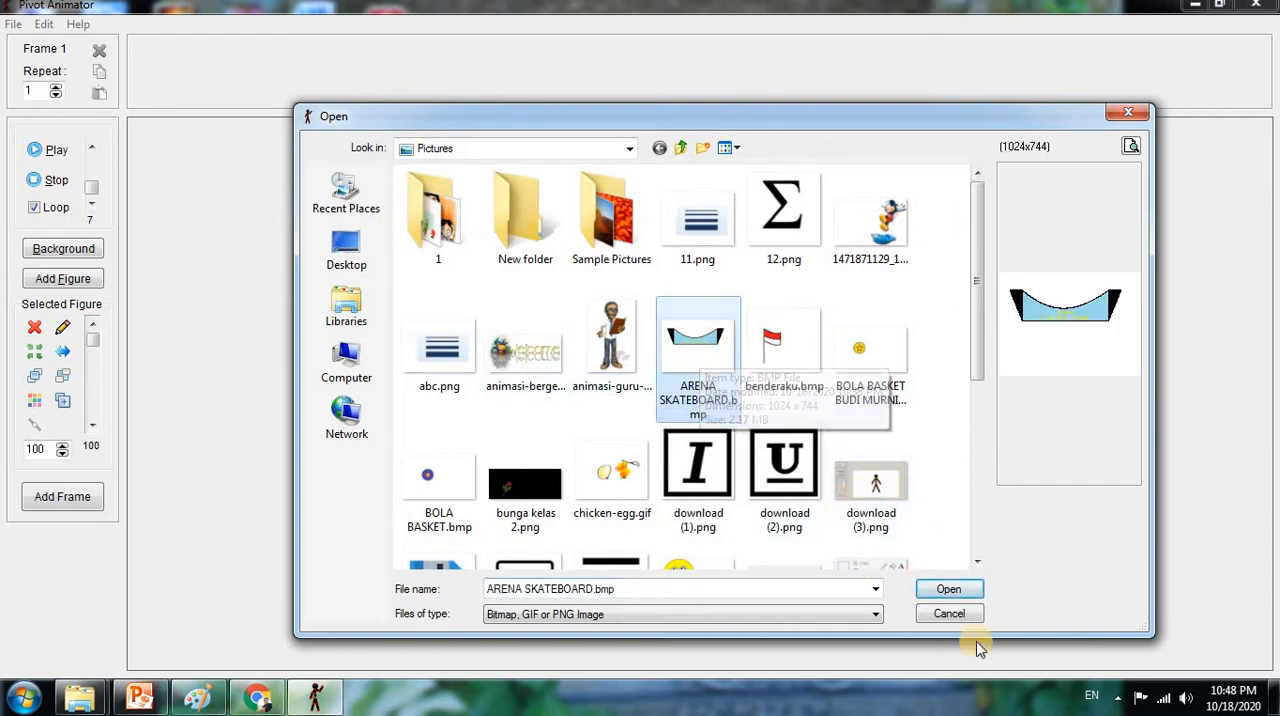
{"action": "left_click", "coordinate": [950, 590]}
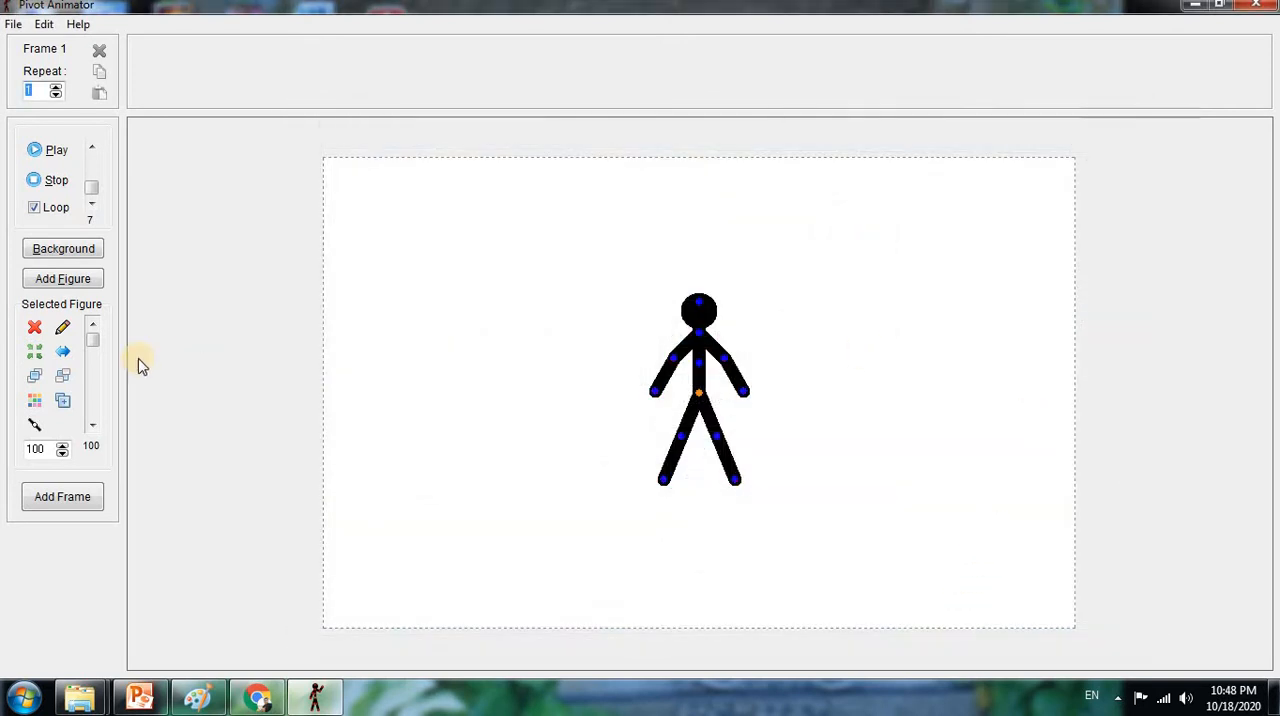
Scale the skateboard arena sprite down to 41 and move it down and left within the canvas
{"action": "left_click", "coordinate": [62, 455]}
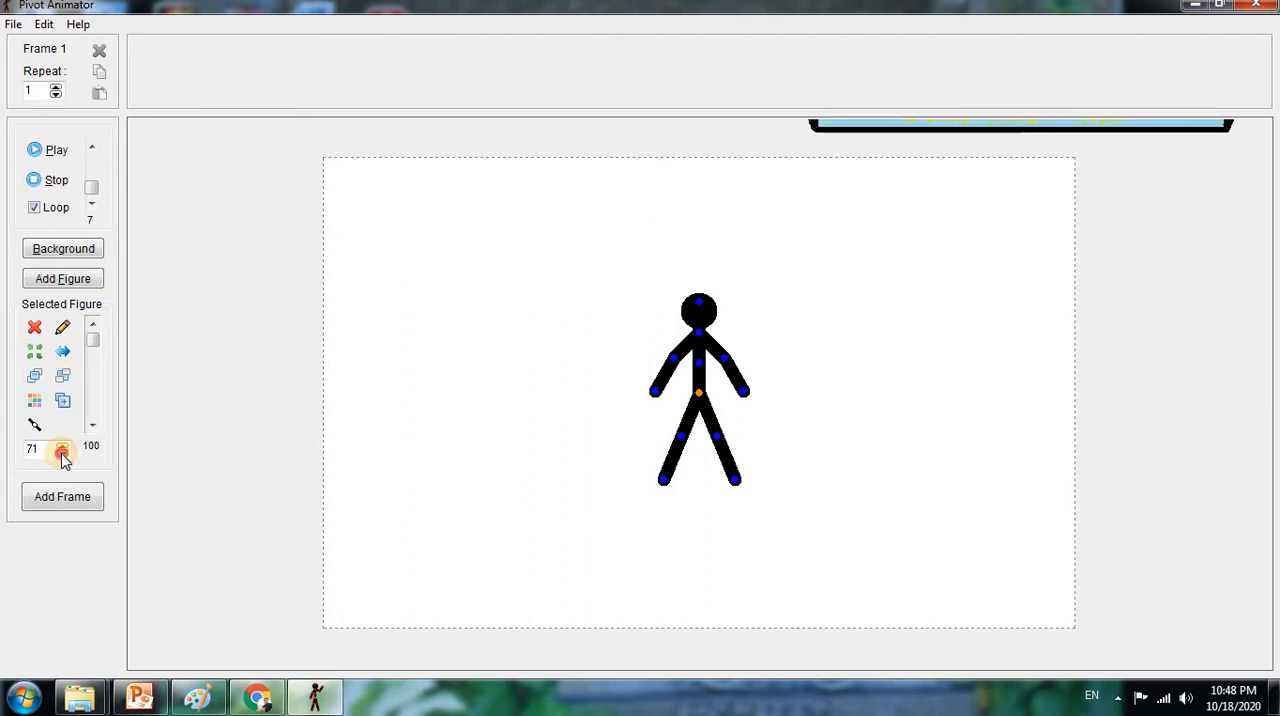
{"action": "left_click_drag", "start_coordinate": [62, 455], "coordinate": [62, 455]}
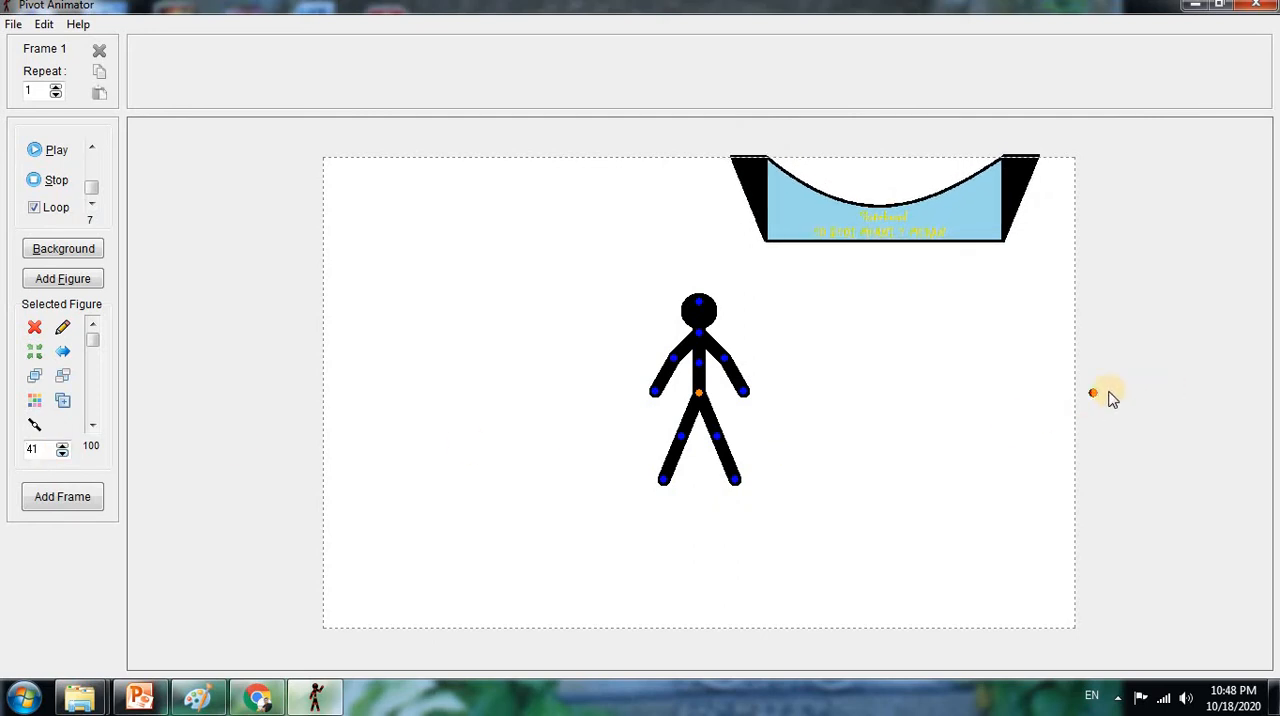
{"action": "left_click_drag", "start_coordinate": [1093, 396], "coordinate": [1093, 391]}
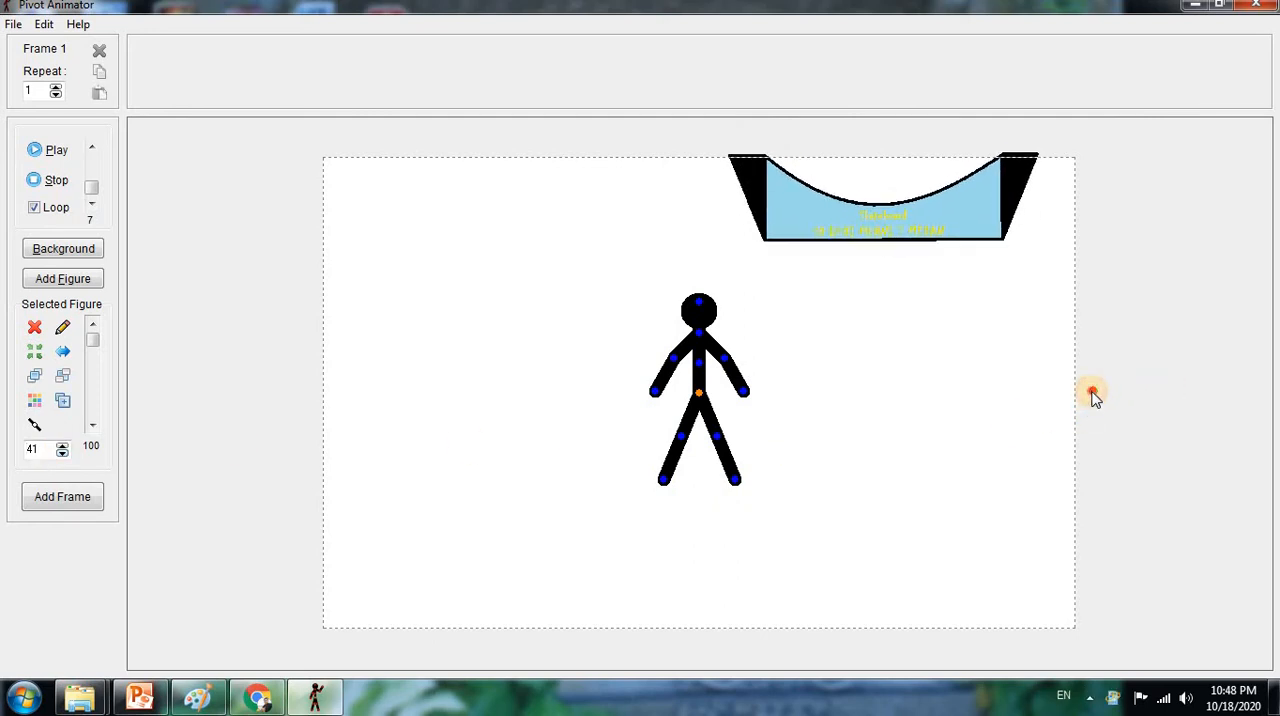
{"action": "left_click_drag", "start_coordinate": [699, 396], "coordinate": [347, 594]}
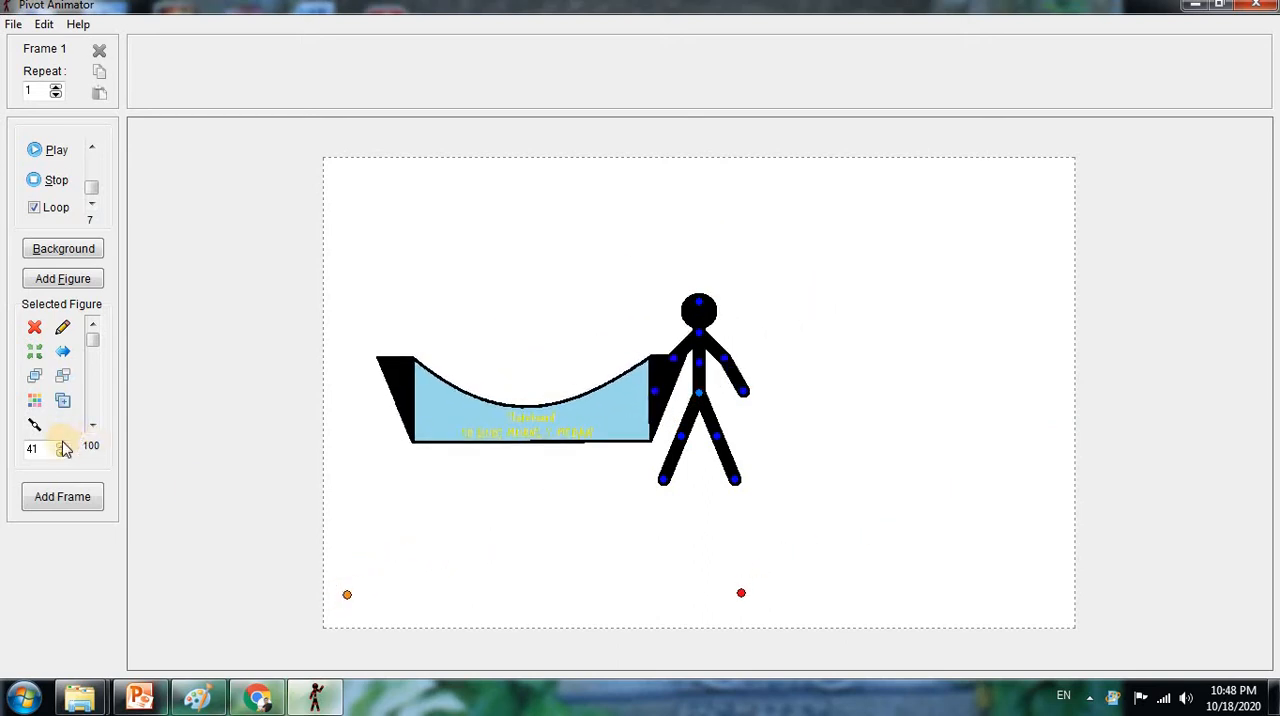
Enlarge the skateboard arena sprite to a scale of 77 and position it across the middle of the canvas
{"action": "left_click_drag", "start_coordinate": [63, 451], "coordinate": [63, 451]}
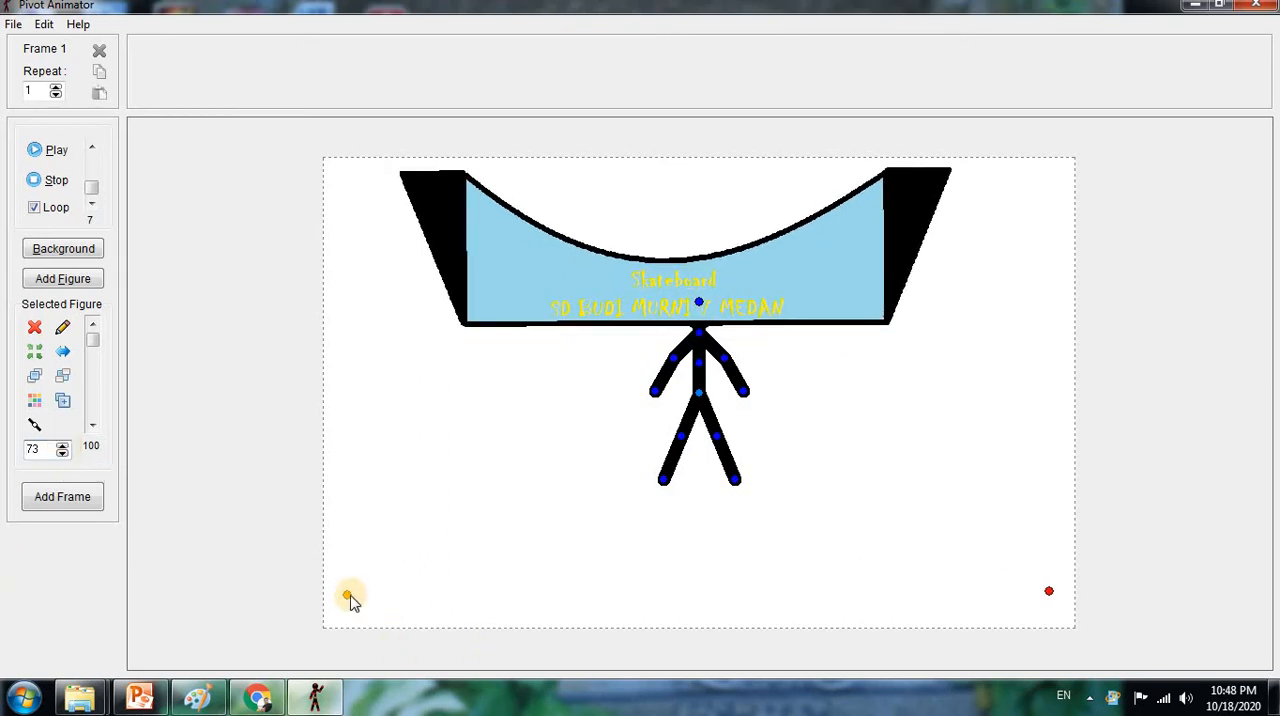
{"action": "left_click_drag", "start_coordinate": [347, 597], "coordinate": [347, 656]}
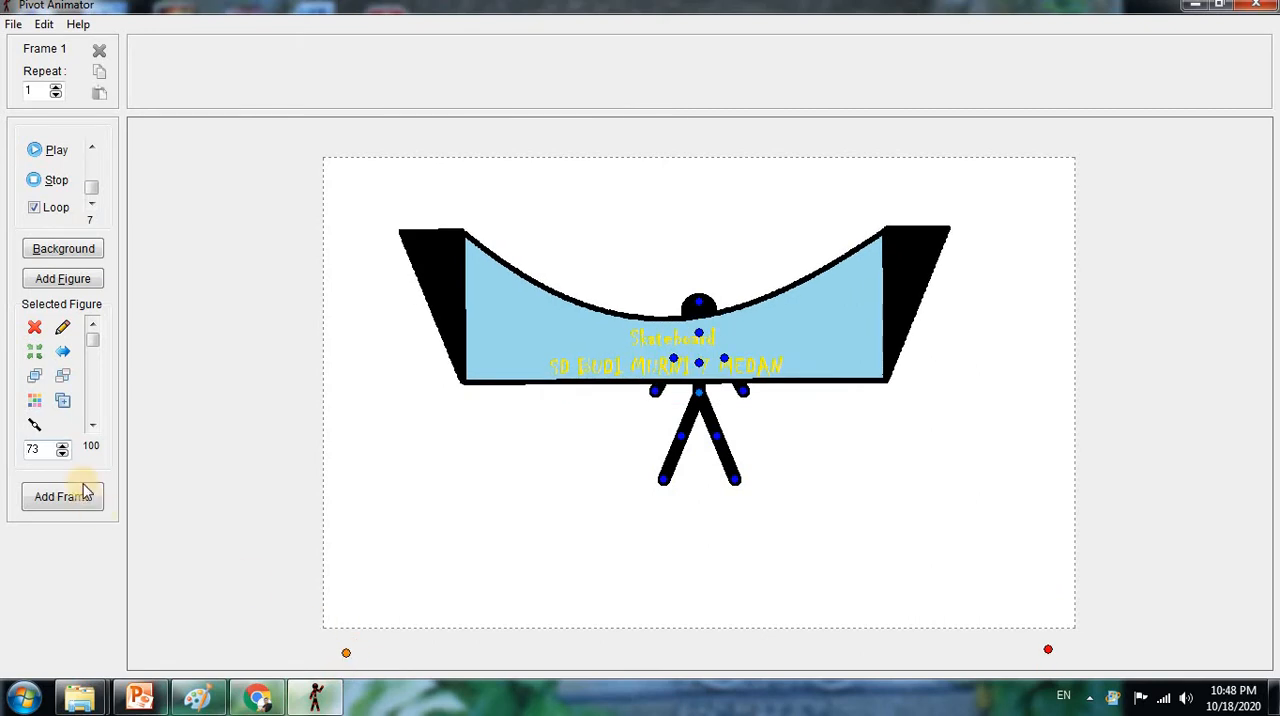
{"action": "left_click", "coordinate": [62, 446]}
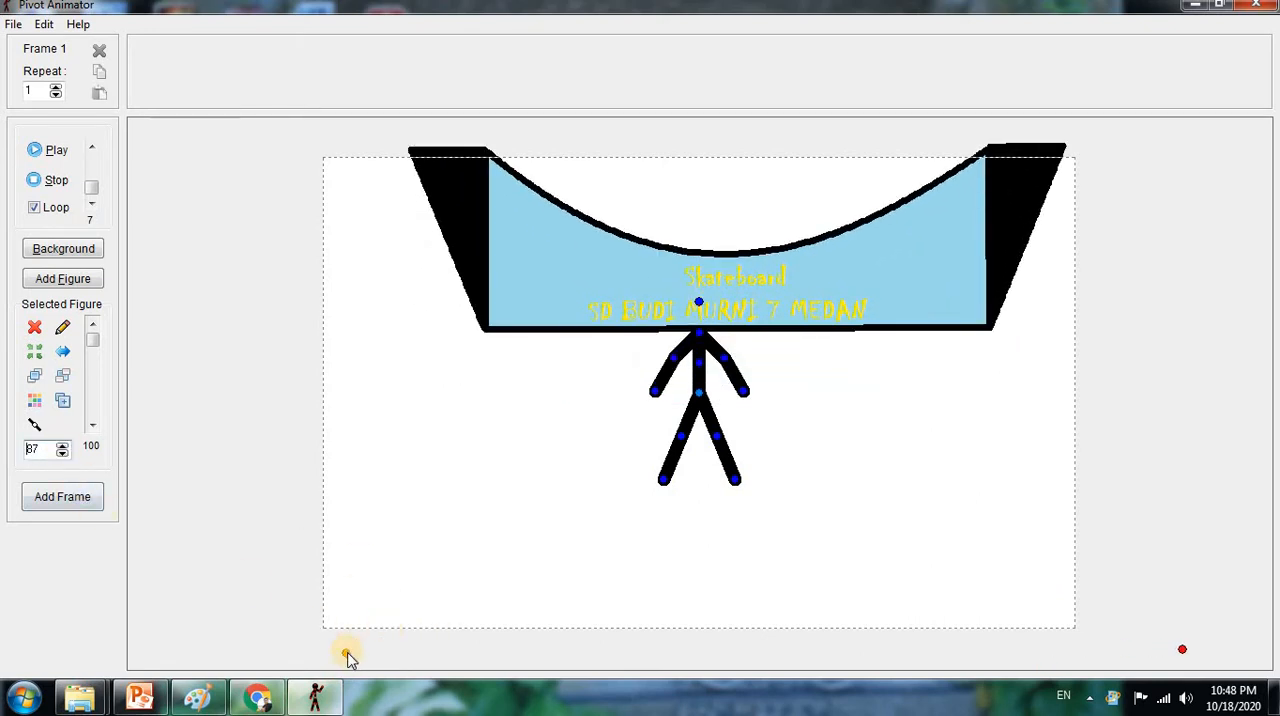
{"action": "left_click_drag", "start_coordinate": [346, 652], "coordinate": [301, 715]}
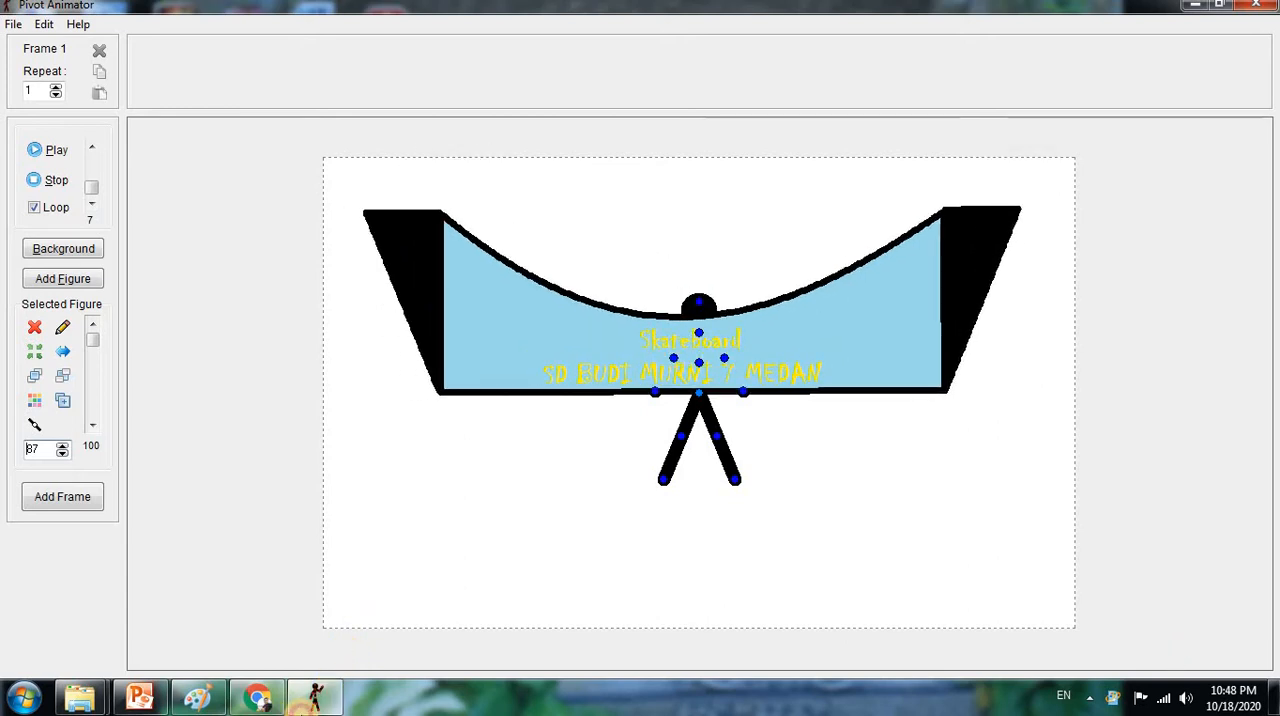
{"action": "left_click_drag", "start_coordinate": [347, 642], "coordinate": [300, 715]}
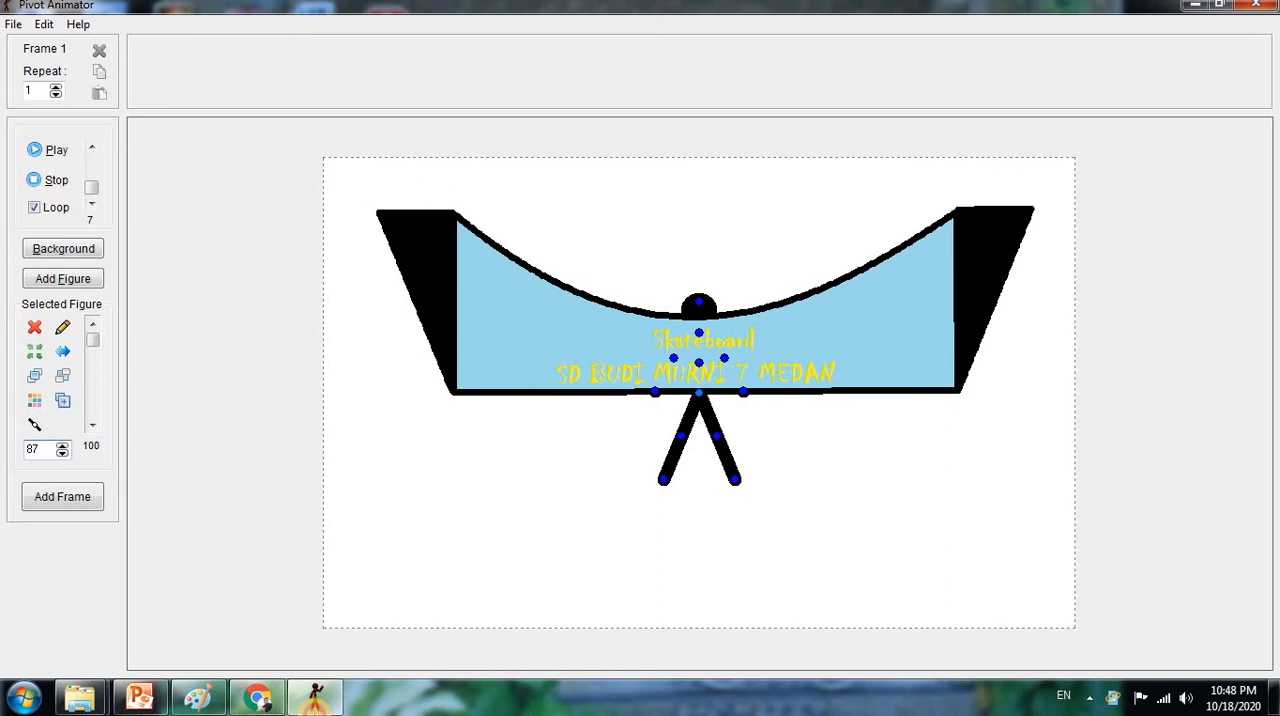
{"action": "left_click", "coordinate": [61, 454]}
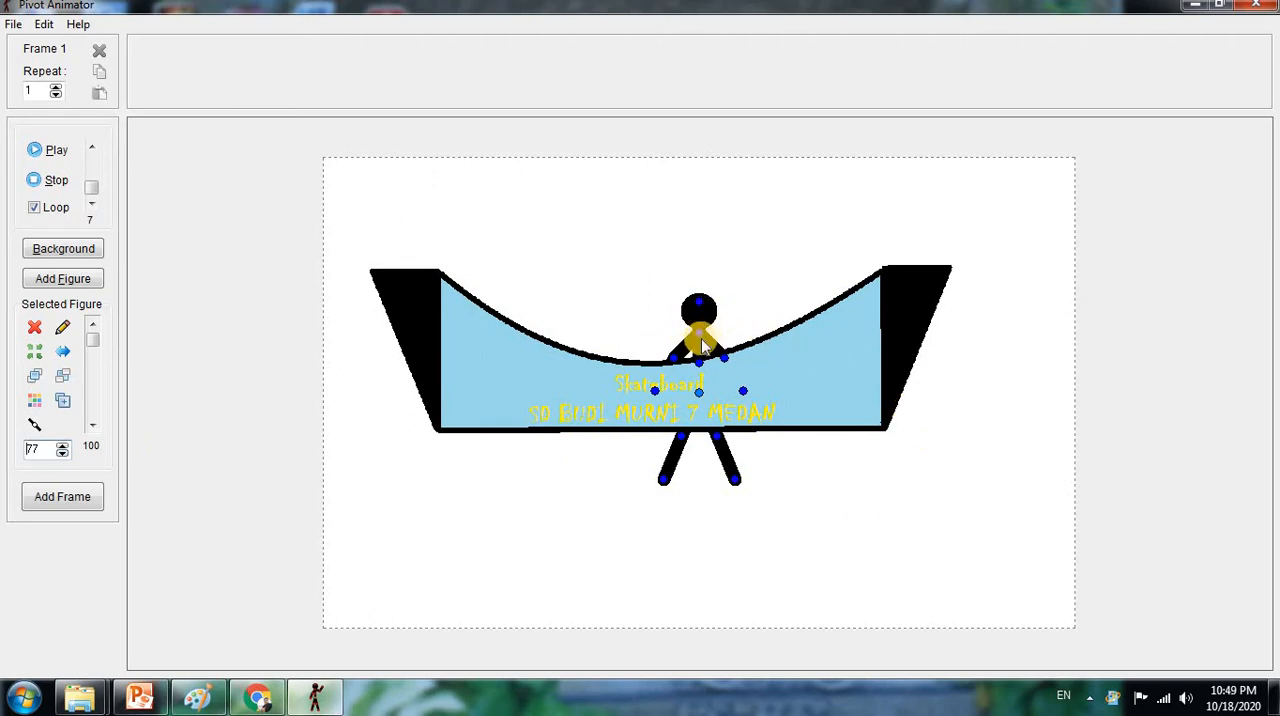
Scale the stick figure down to 37 and place it on the arena's left platform
{"action": "left_click_drag", "start_coordinate": [699, 398], "coordinate": [587, 244]}
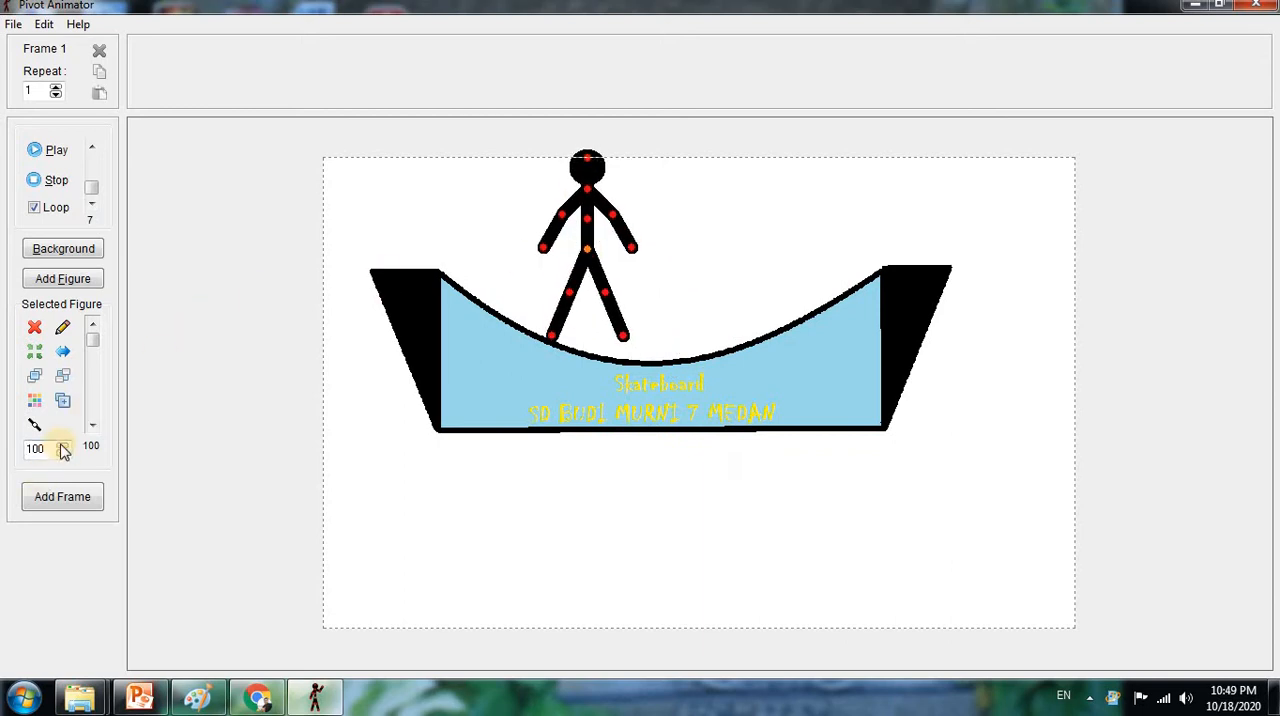
{"action": "left_click_drag", "start_coordinate": [62, 453], "coordinate": [64, 453]}
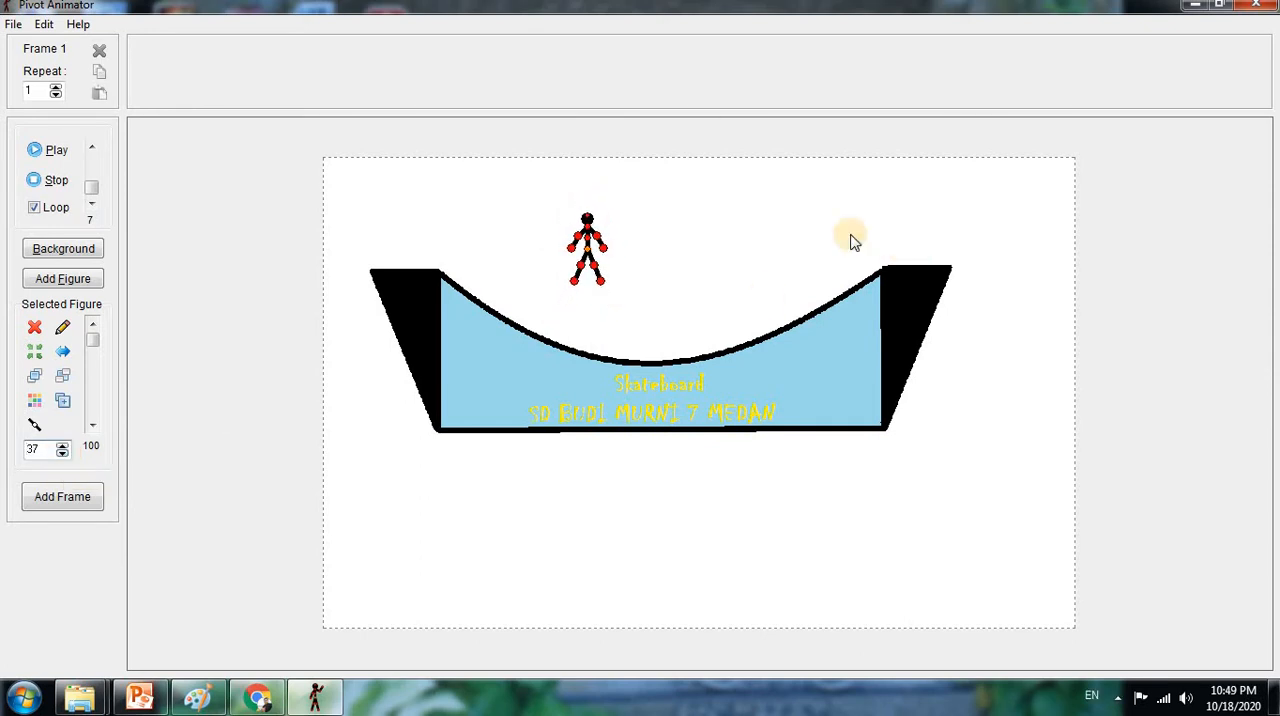
{"action": "left_click_drag", "start_coordinate": [590, 258], "coordinate": [397, 236]}
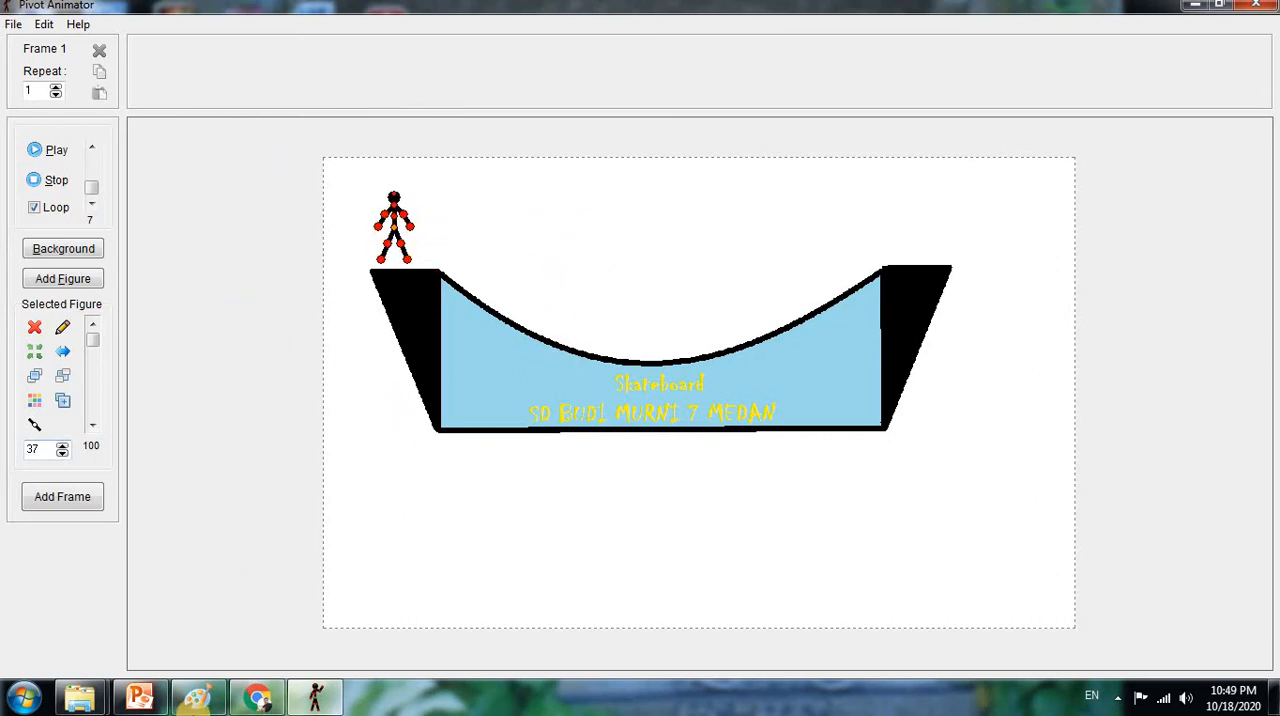
Switch to Paint, where the skateboard drawing is open
{"action": "left_click", "coordinate": [198, 697]}
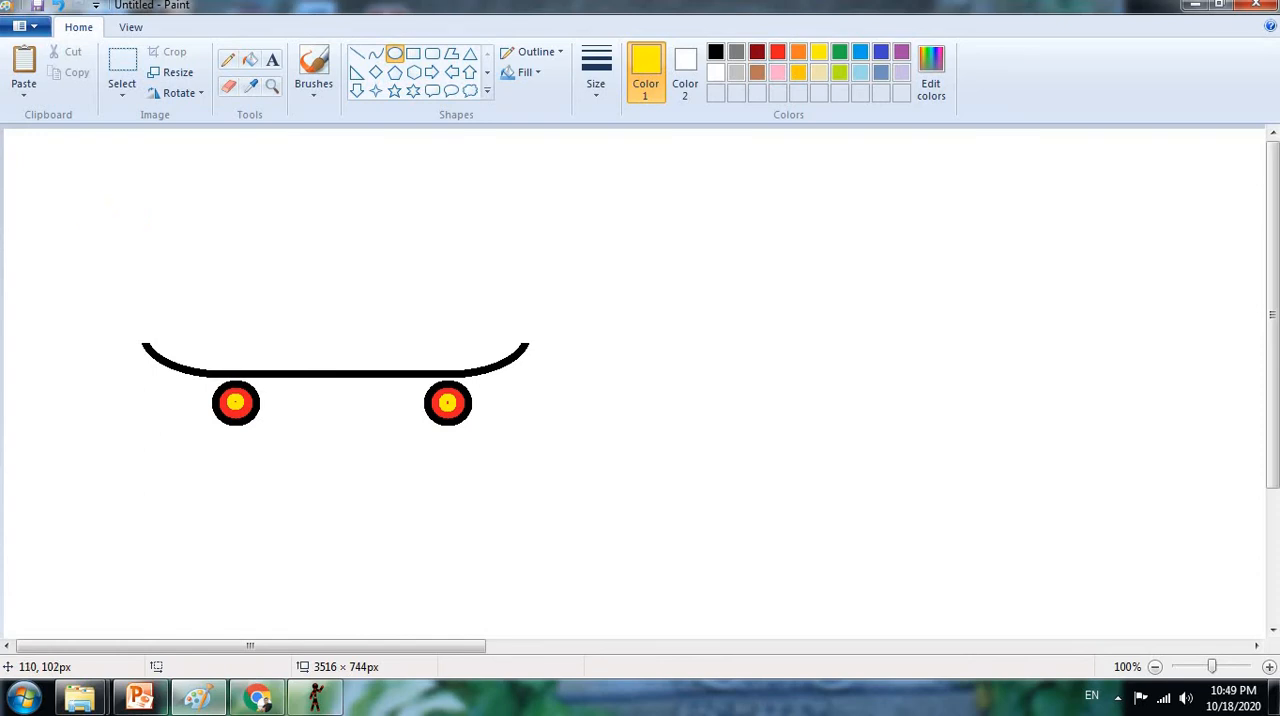
{"action": "left_click", "coordinate": [28, 26]}
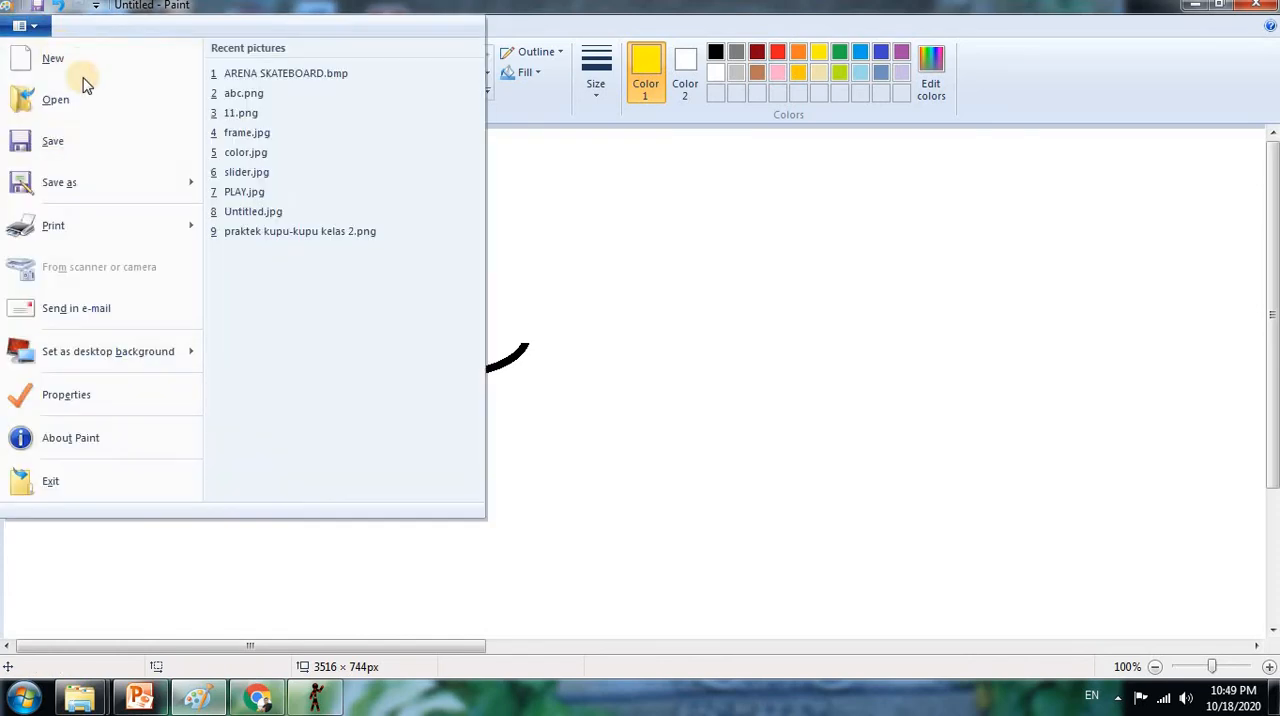
{"action": "left_click", "coordinate": [524, 214]}
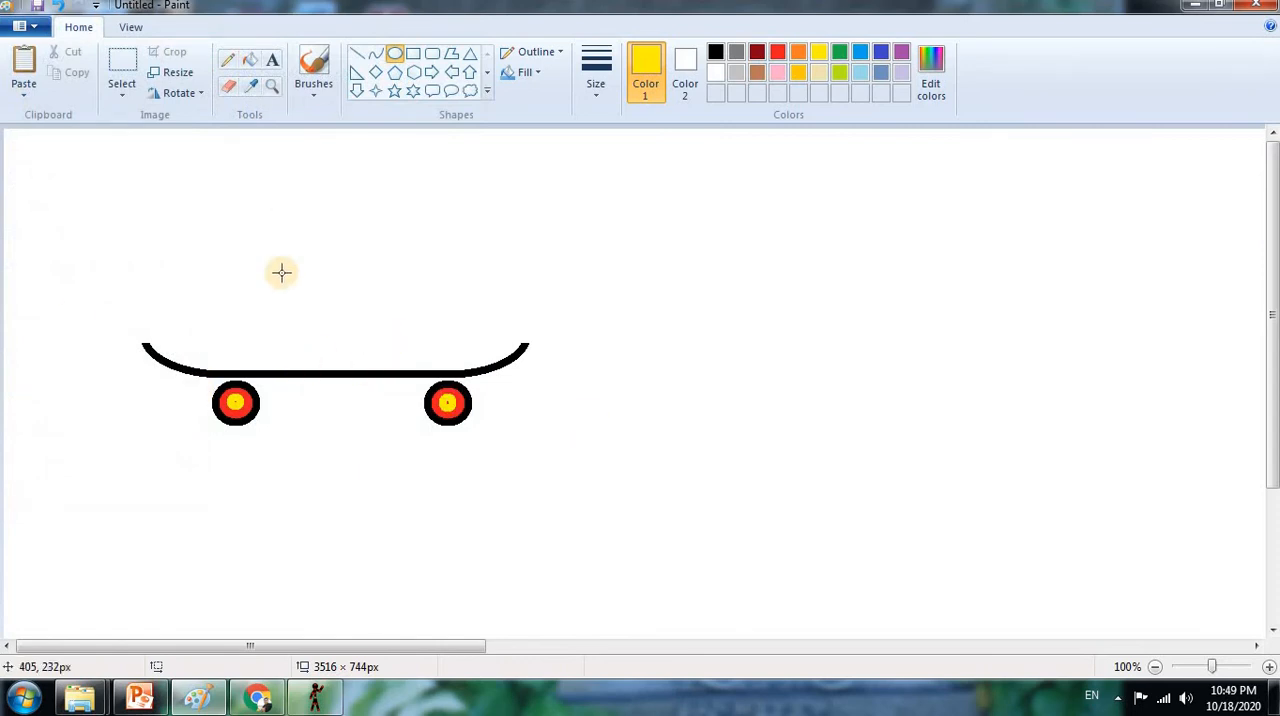
{"action": "left_click", "coordinate": [30, 22]}
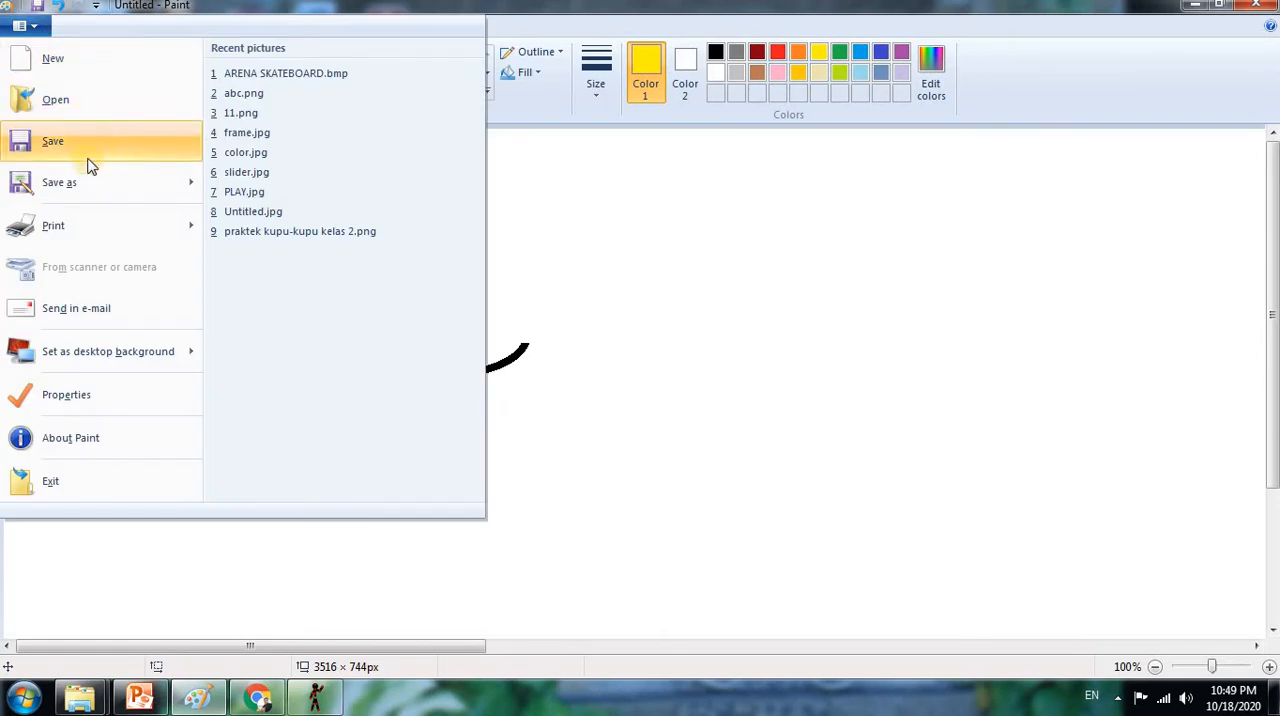
{"action": "left_click", "coordinate": [586, 261]}
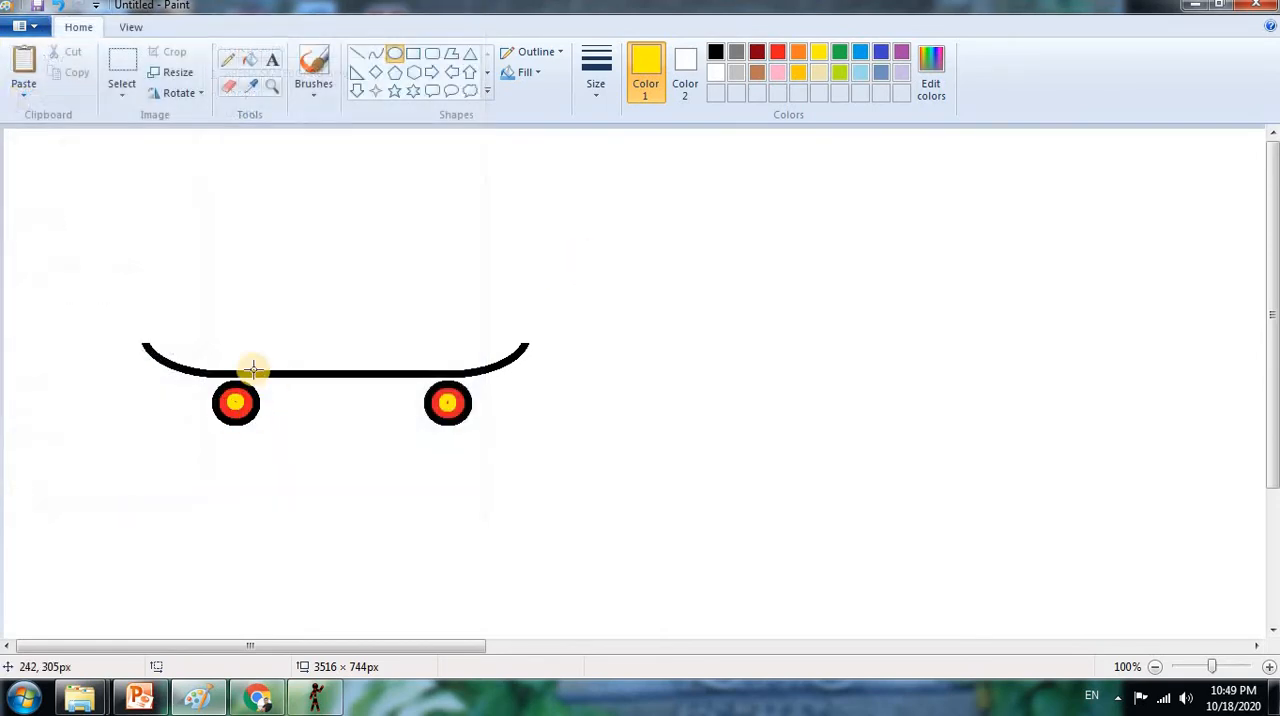
Save the skateboard drawing as PAPAN LUNCUR in 24-bit Bitmap format in the Pictures library, and return to Pivot Animator
{"action": "left_click", "coordinate": [18, 24]}
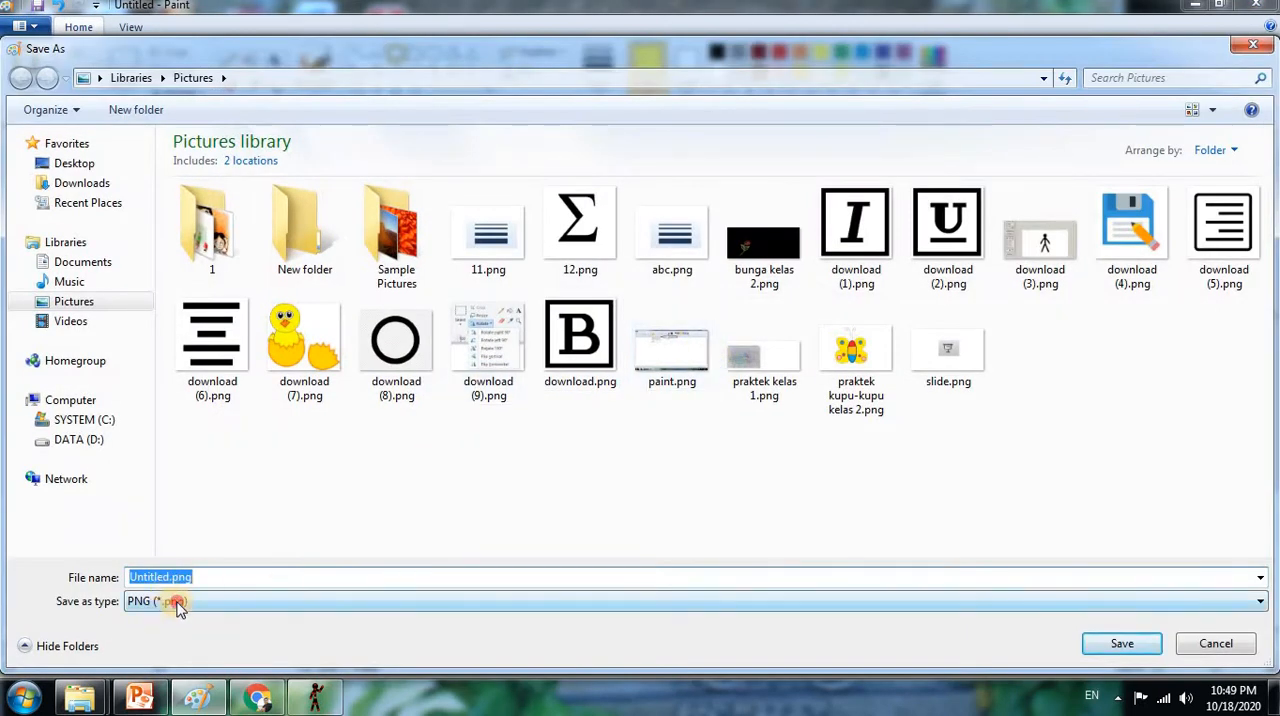
{"action": "left_click", "coordinate": [178, 607]}
{"action": "left_click", "coordinate": [303, 528]}
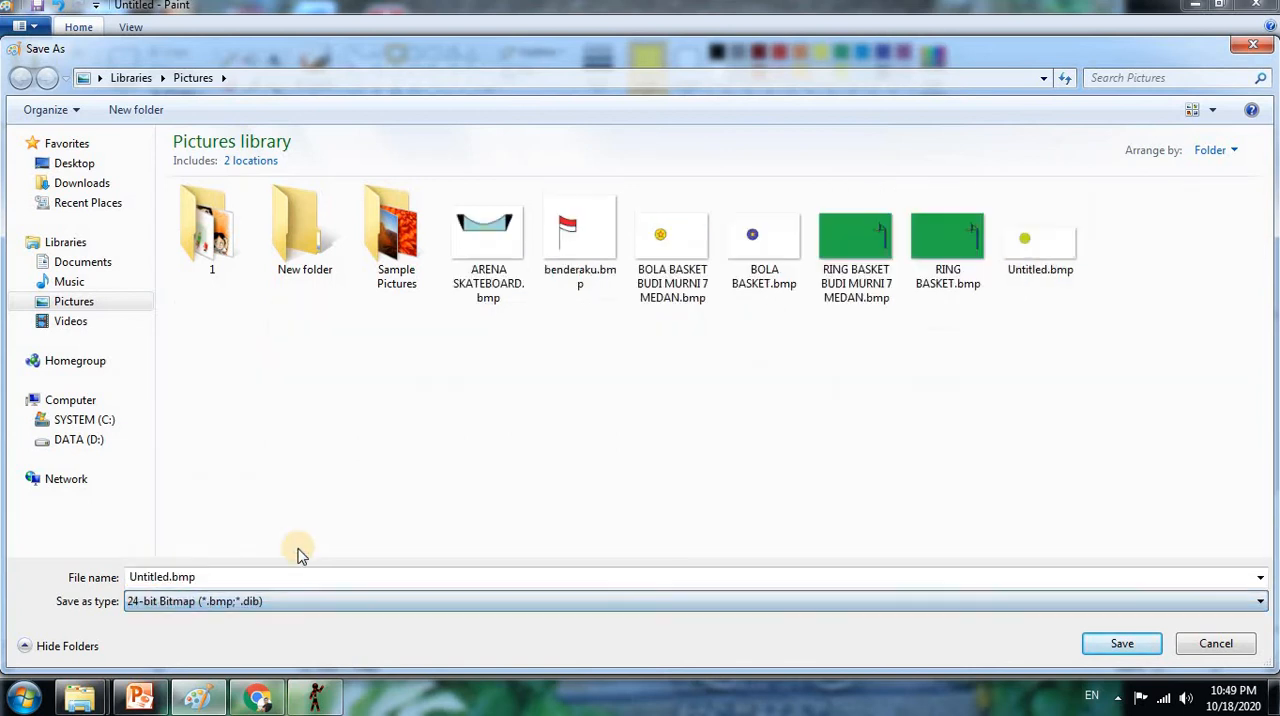
{"action": "left_click", "coordinate": [251, 600]}
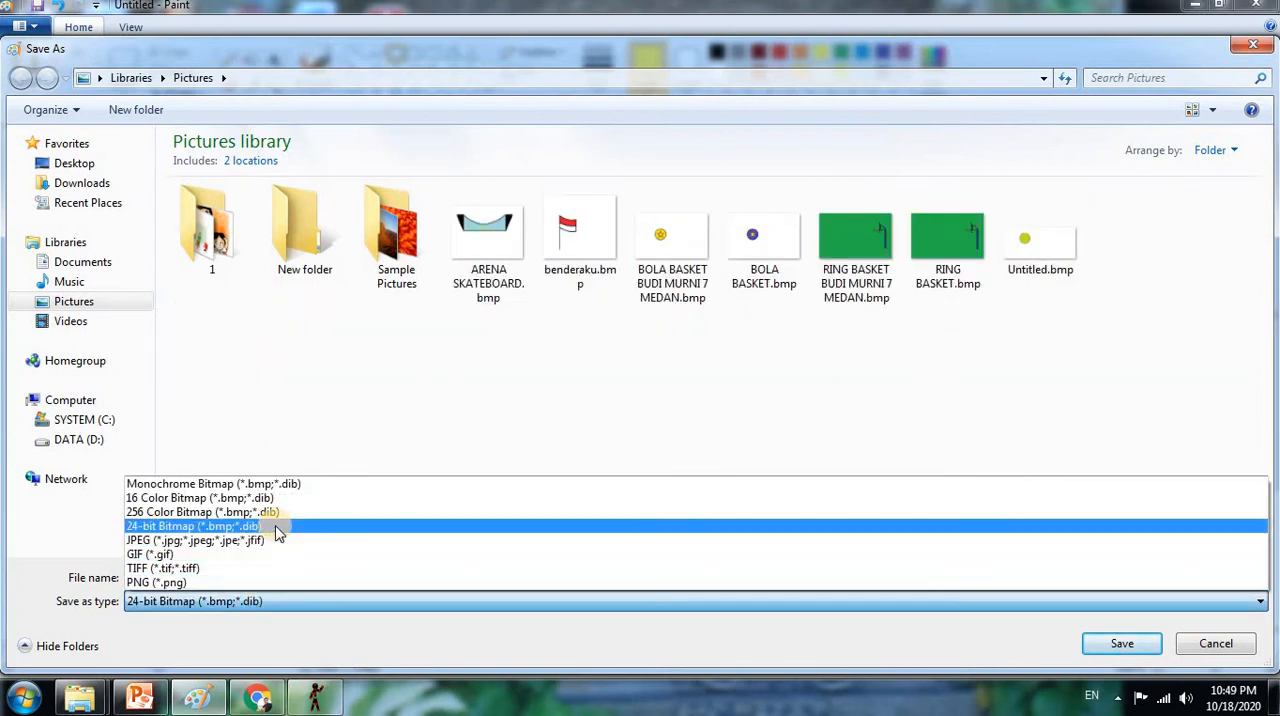
{"action": "left_click", "coordinate": [278, 527]}
{"action": "double_click", "coordinate": [280, 576]}
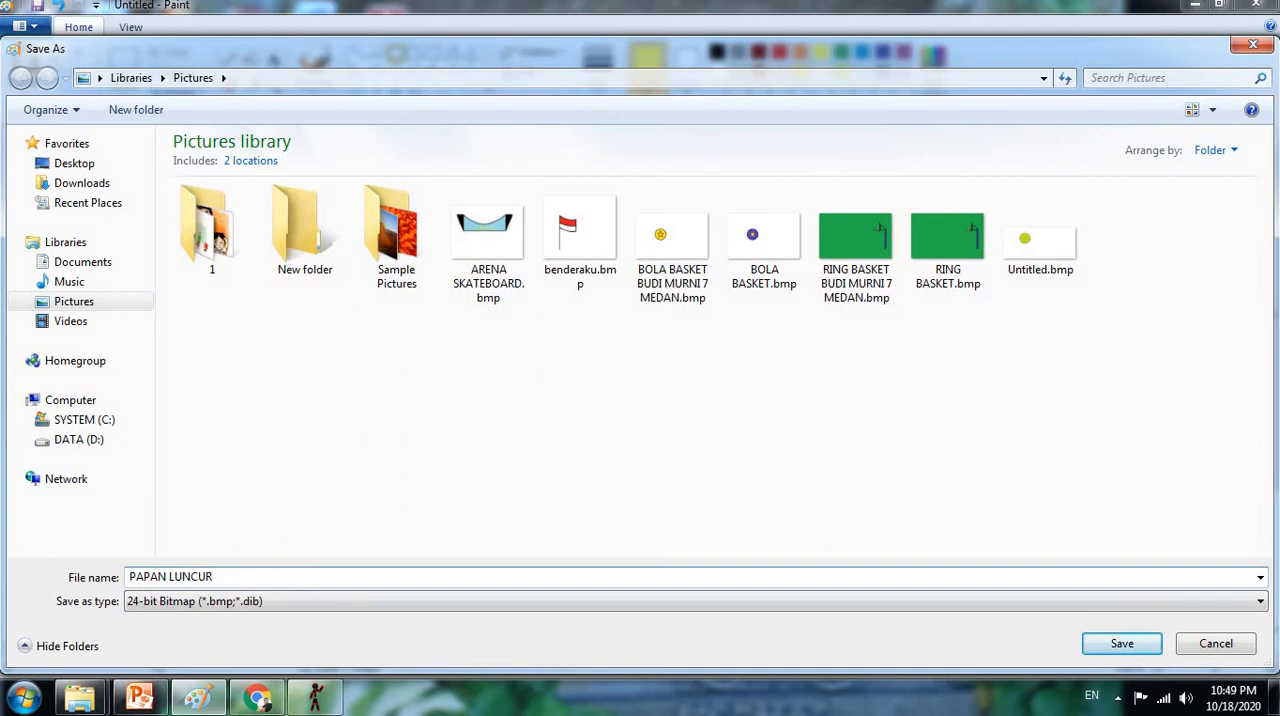
{"action": "left_click", "coordinate": [1122, 643]}
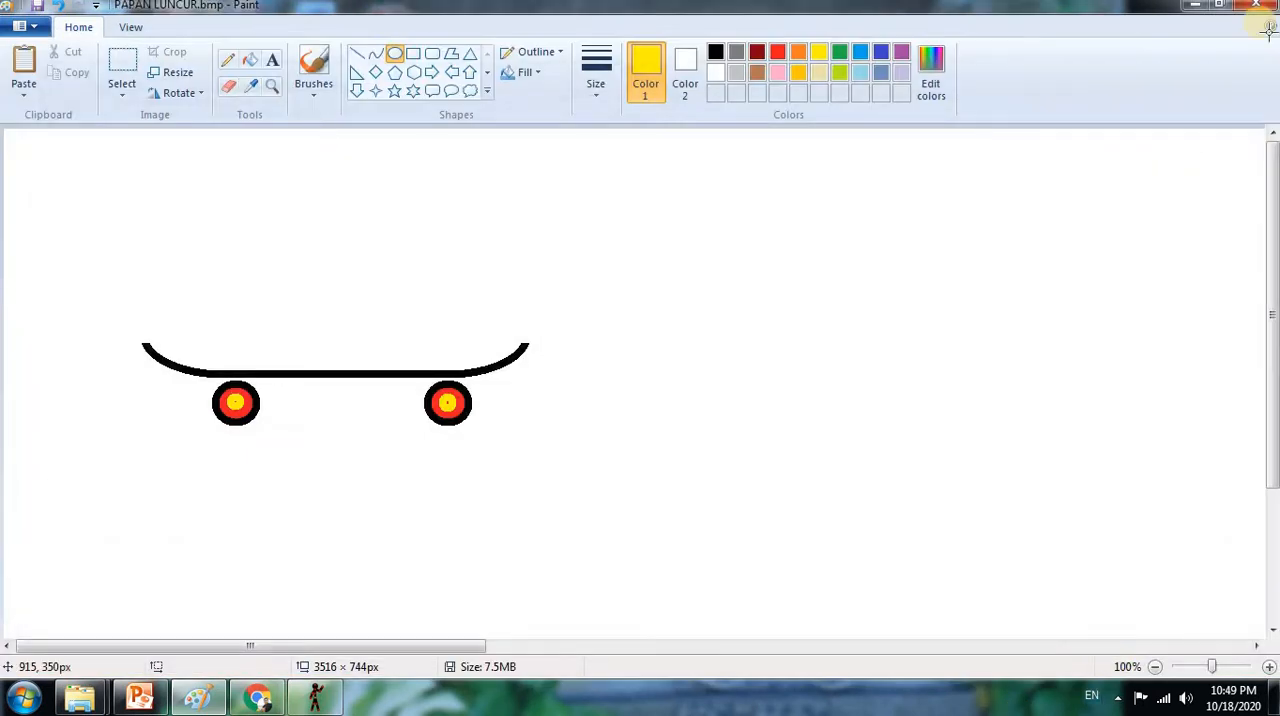
{"action": "left_click", "coordinate": [1197, 6]}
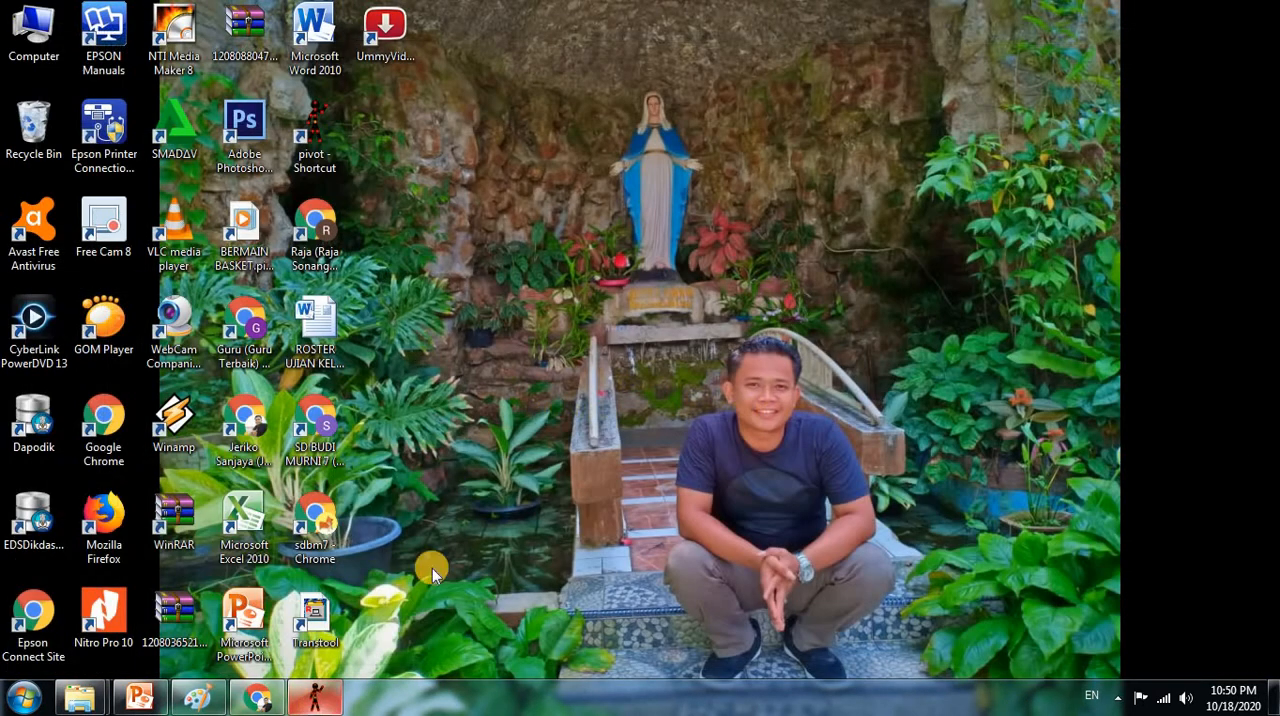
Load PAPAN LUNCUR.bmp from the Pictures library as a sprite image
{"action": "left_click", "coordinate": [317, 697]}
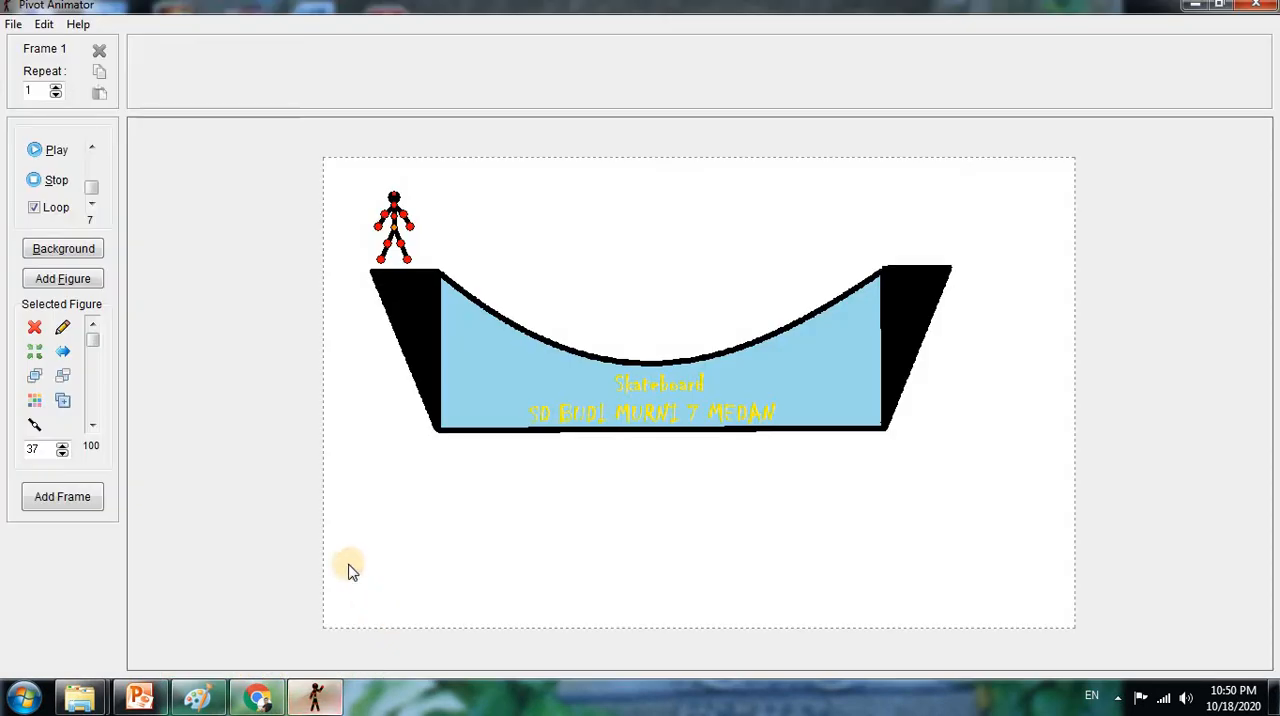
{"action": "left_click", "coordinate": [13, 24]}
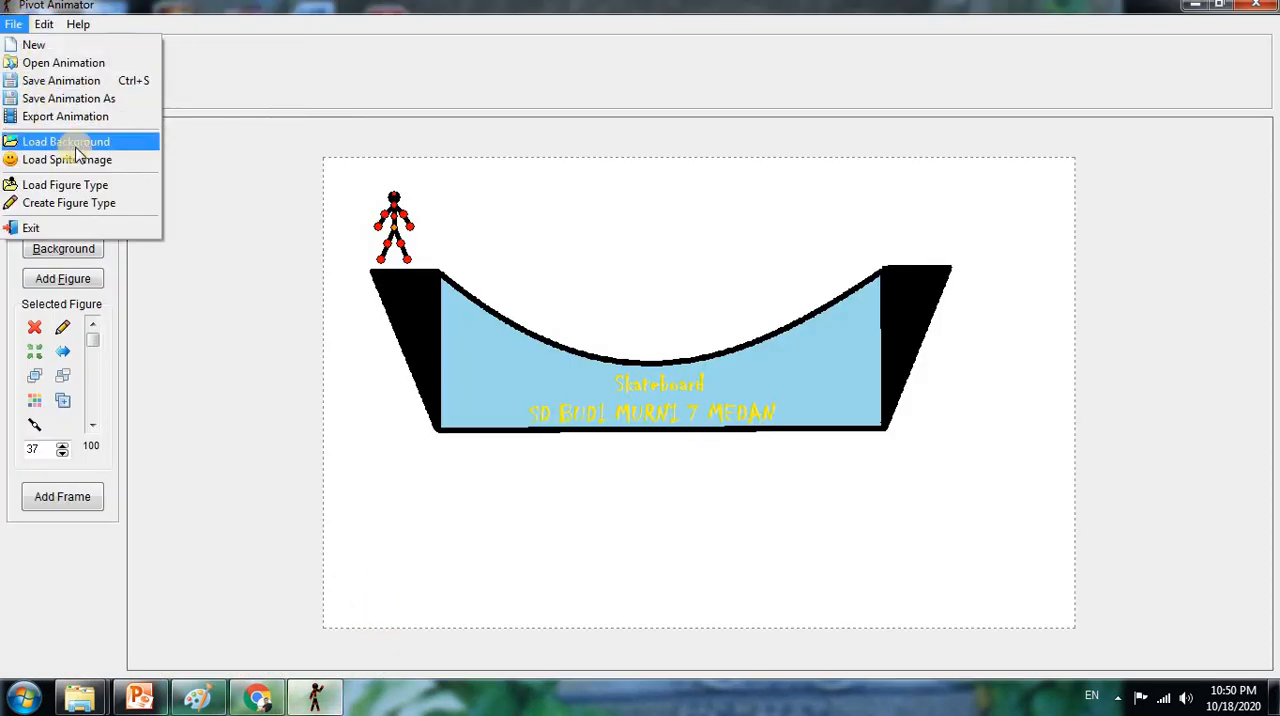
{"action": "left_click", "coordinate": [80, 161]}
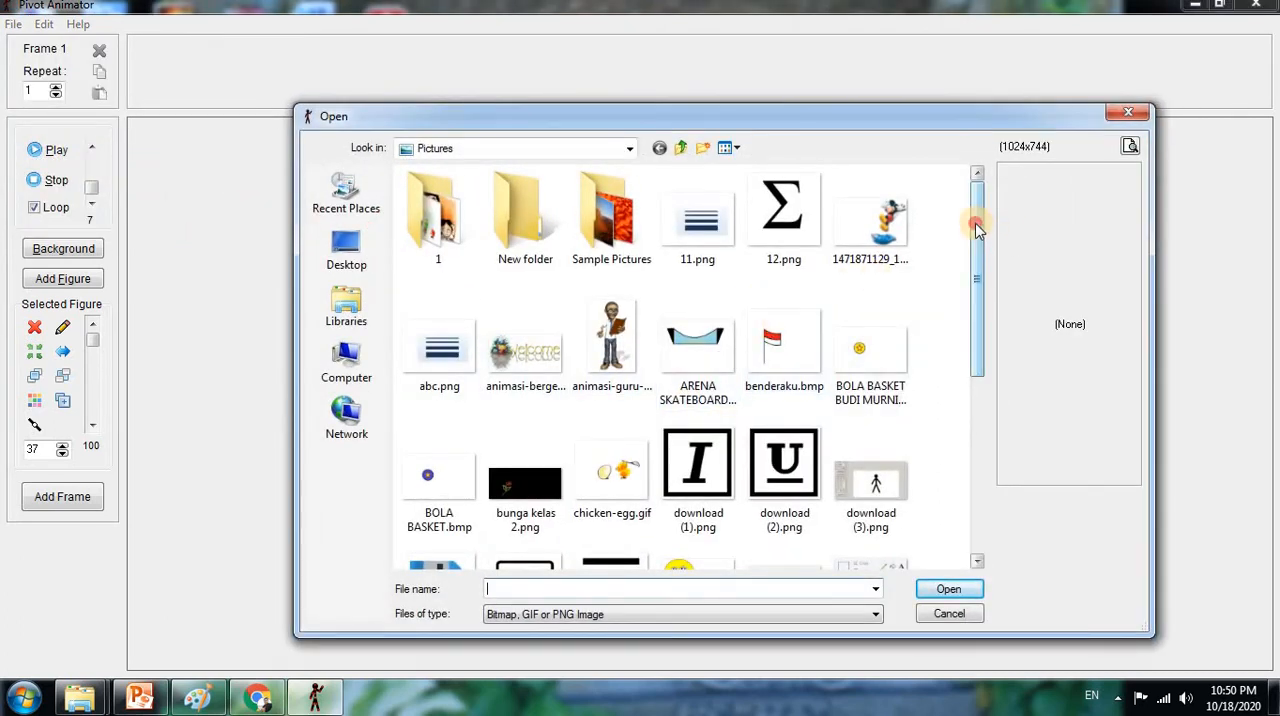
{"action": "left_click_drag", "start_coordinate": [977, 229], "coordinate": [975, 425]}
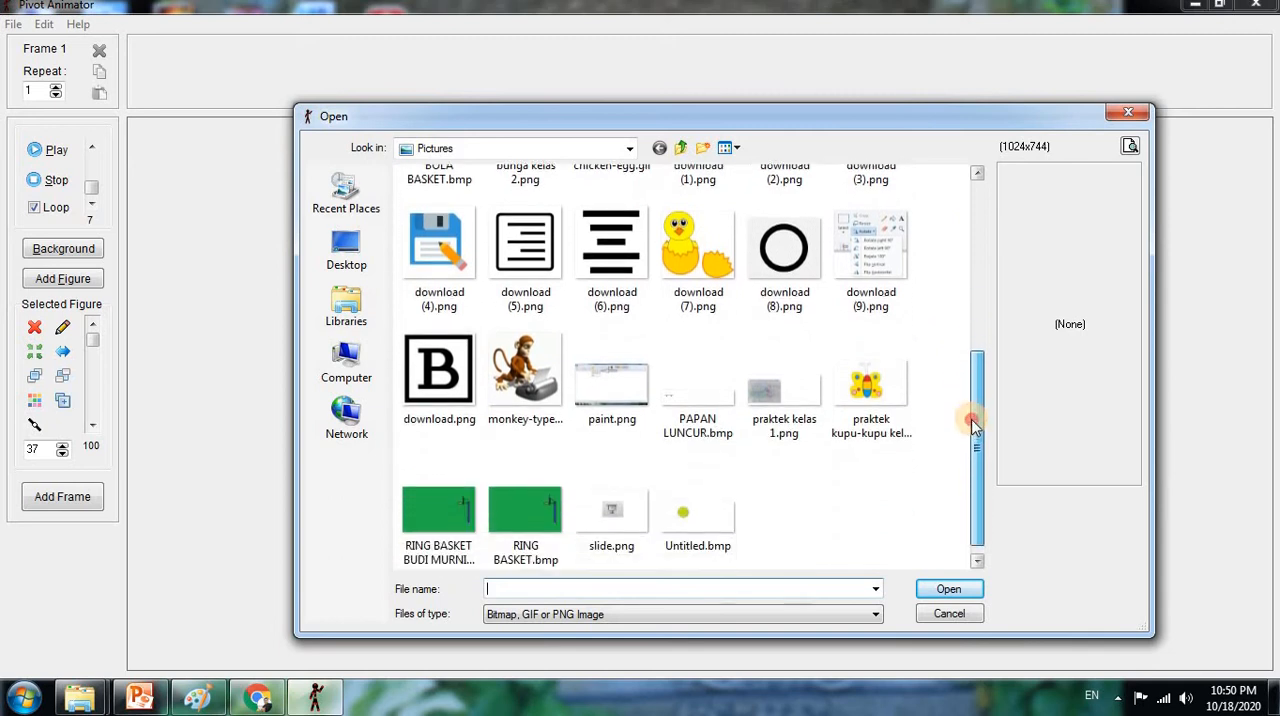
{"action": "left_click_drag", "start_coordinate": [971, 357], "coordinate": [985, 213]}
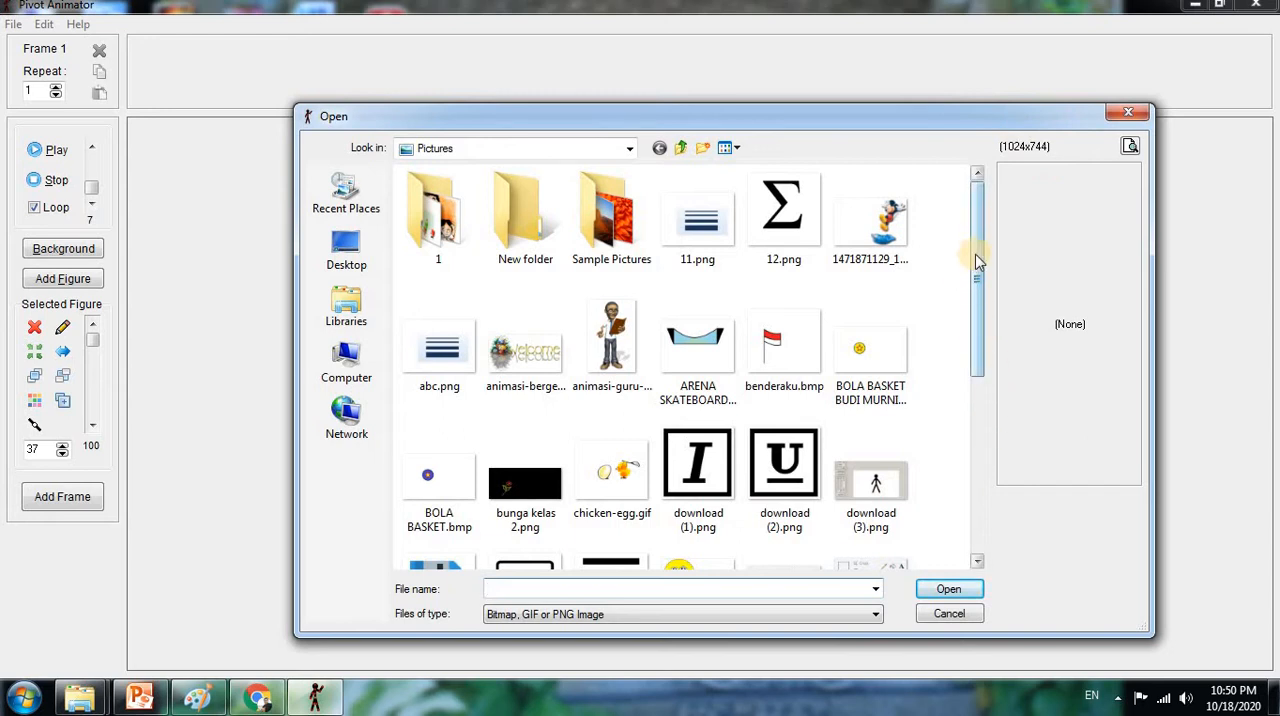
{"action": "left_click_drag", "start_coordinate": [977, 251], "coordinate": [966, 443]}
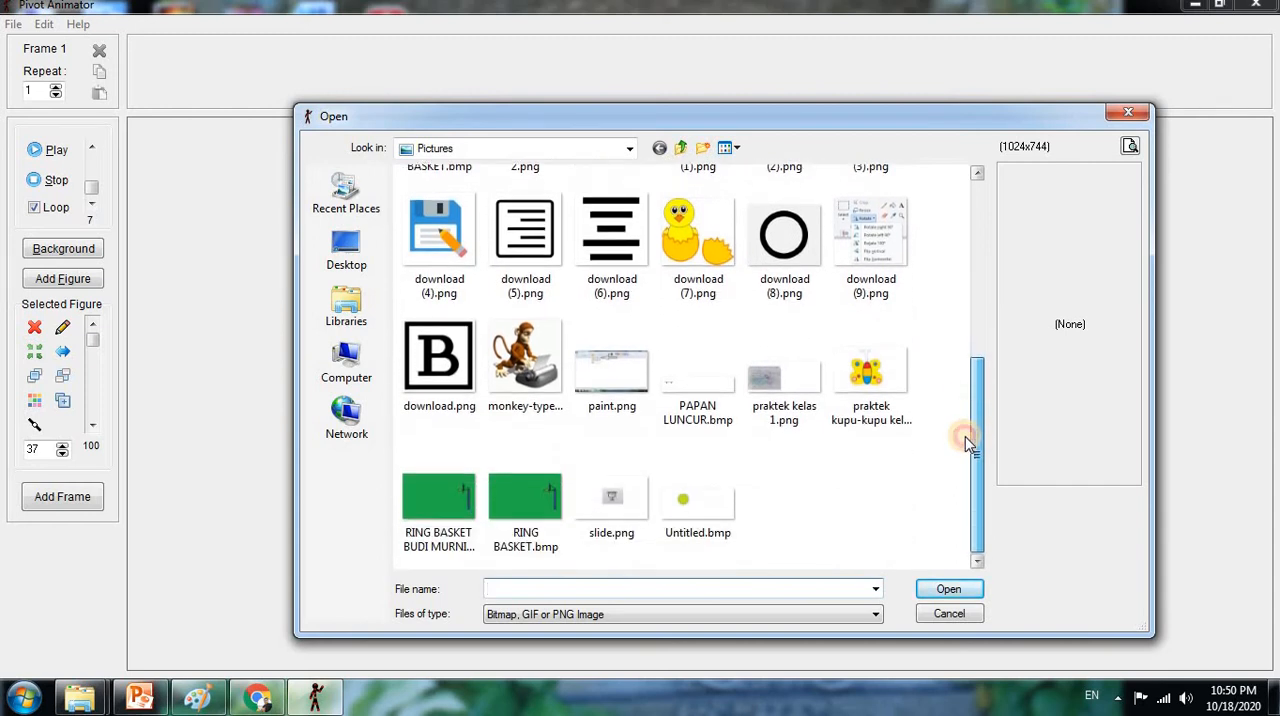
{"action": "left_click", "coordinate": [700, 405]}
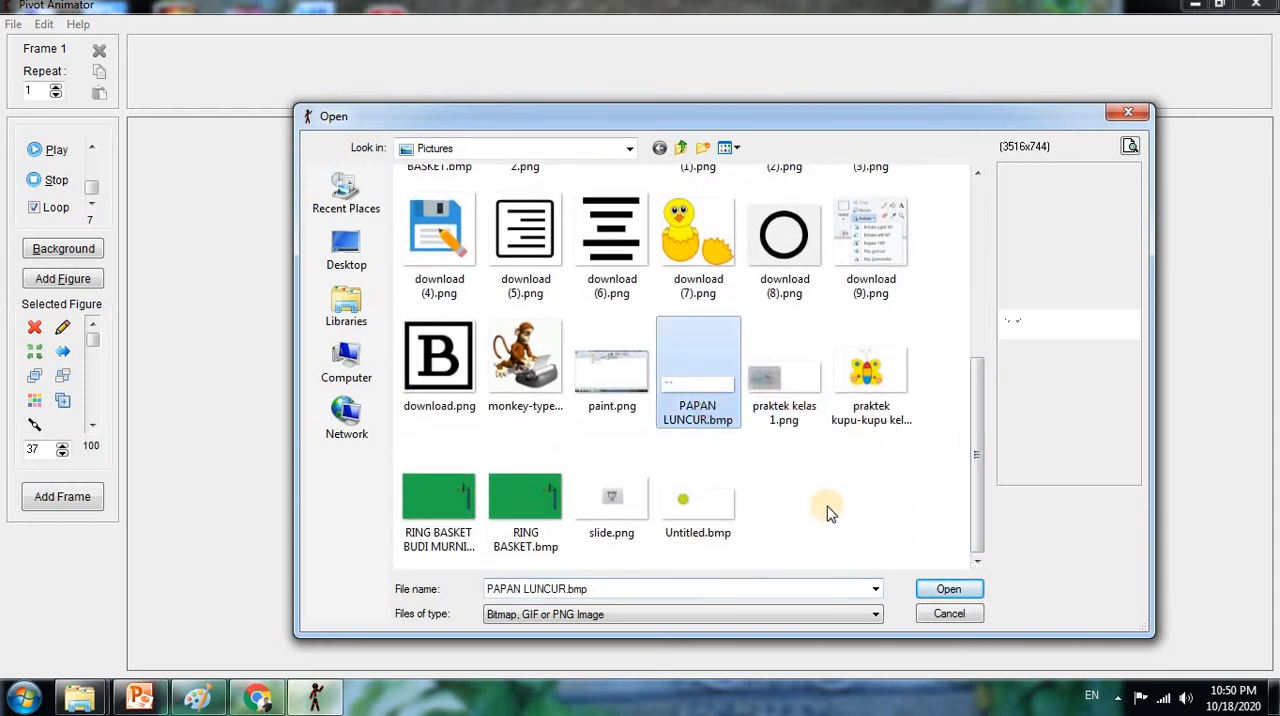
{"action": "left_click", "coordinate": [950, 589]}
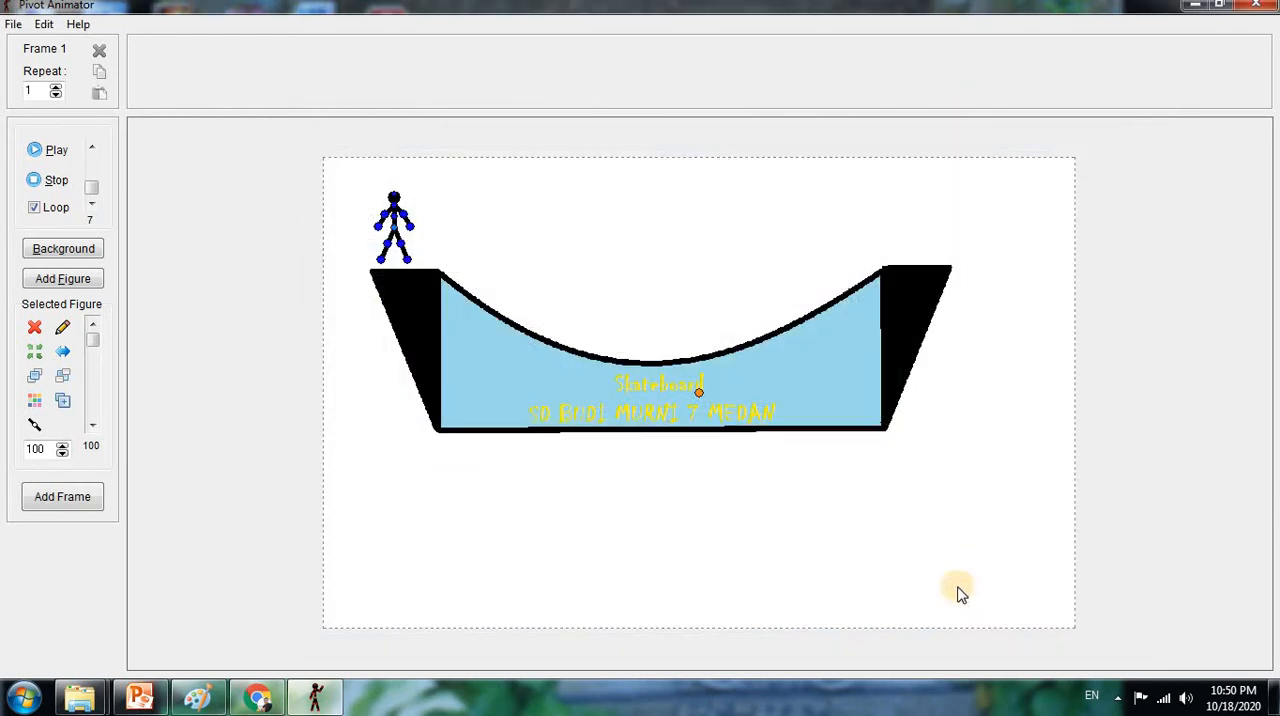
Scale the skateboard sprite down to 23 and move it beneath the stick figure on the arena's left platform
{"action": "left_click", "coordinate": [62, 456]}
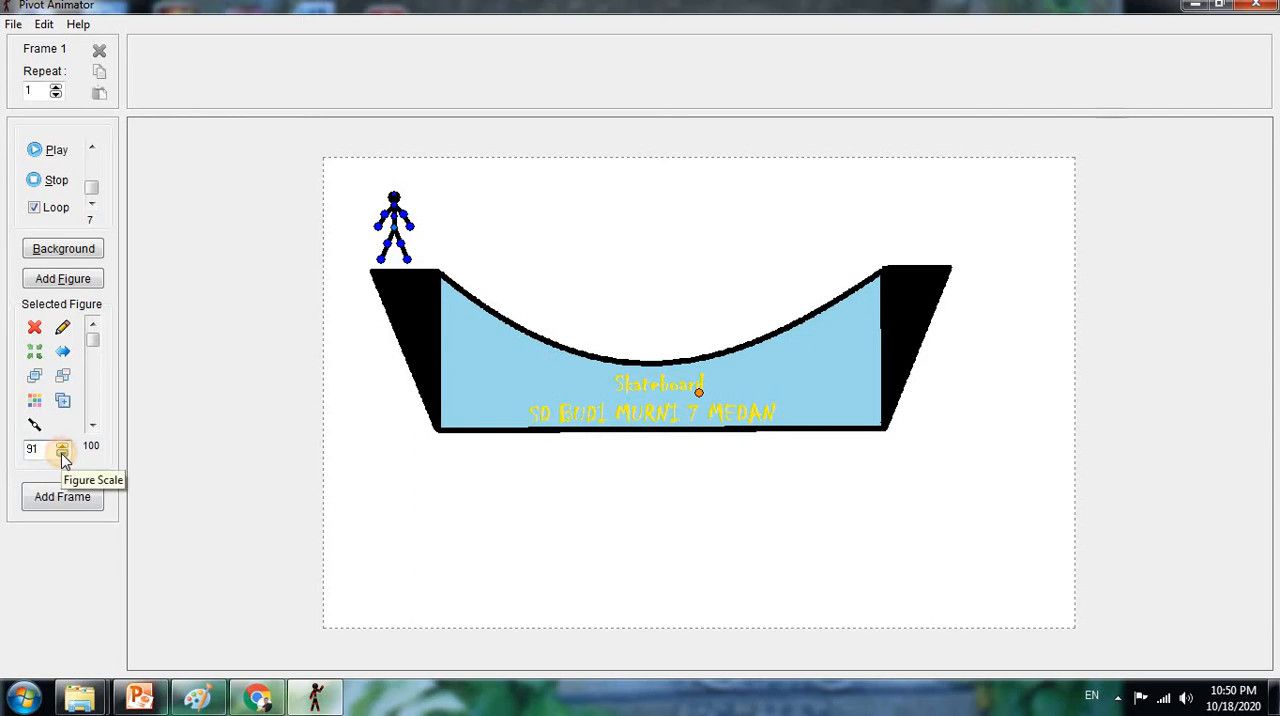
{"action": "left_click", "coordinate": [62, 456]}
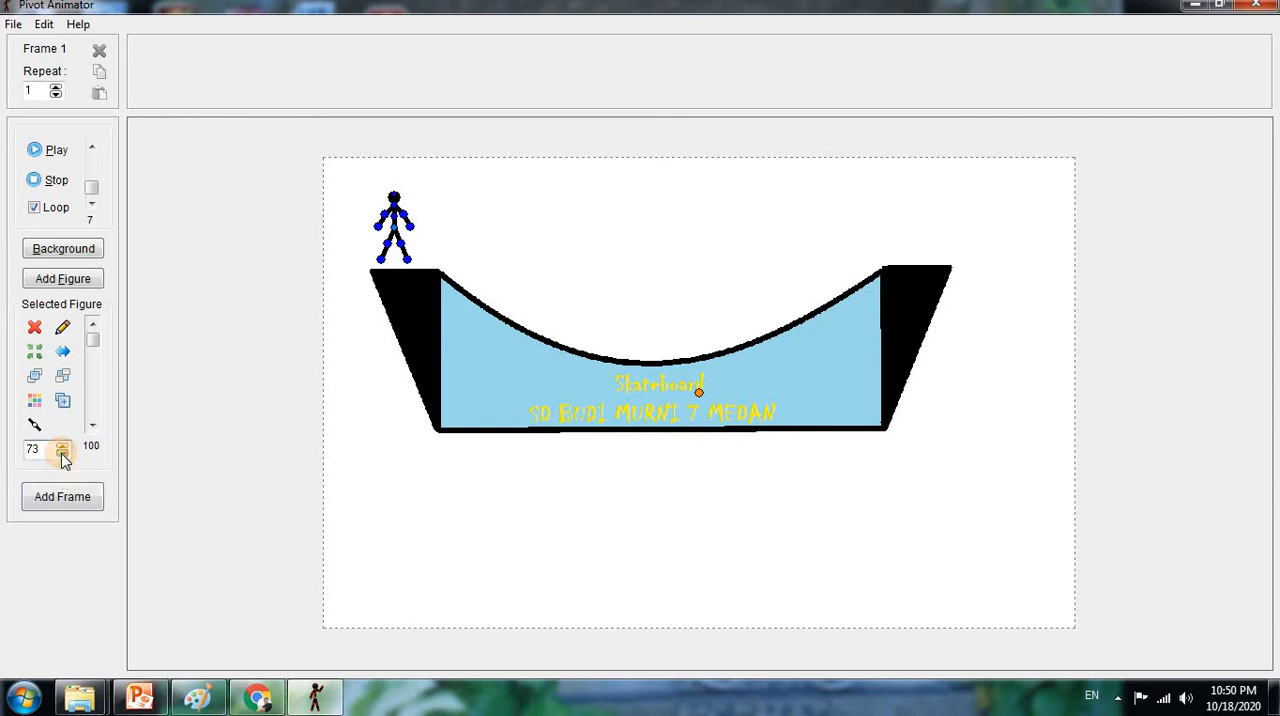
{"action": "left_click", "coordinate": [62, 456]}
{"action": "left_click", "coordinate": [62, 456]}
{"action": "left_click", "coordinate": [62, 456]}
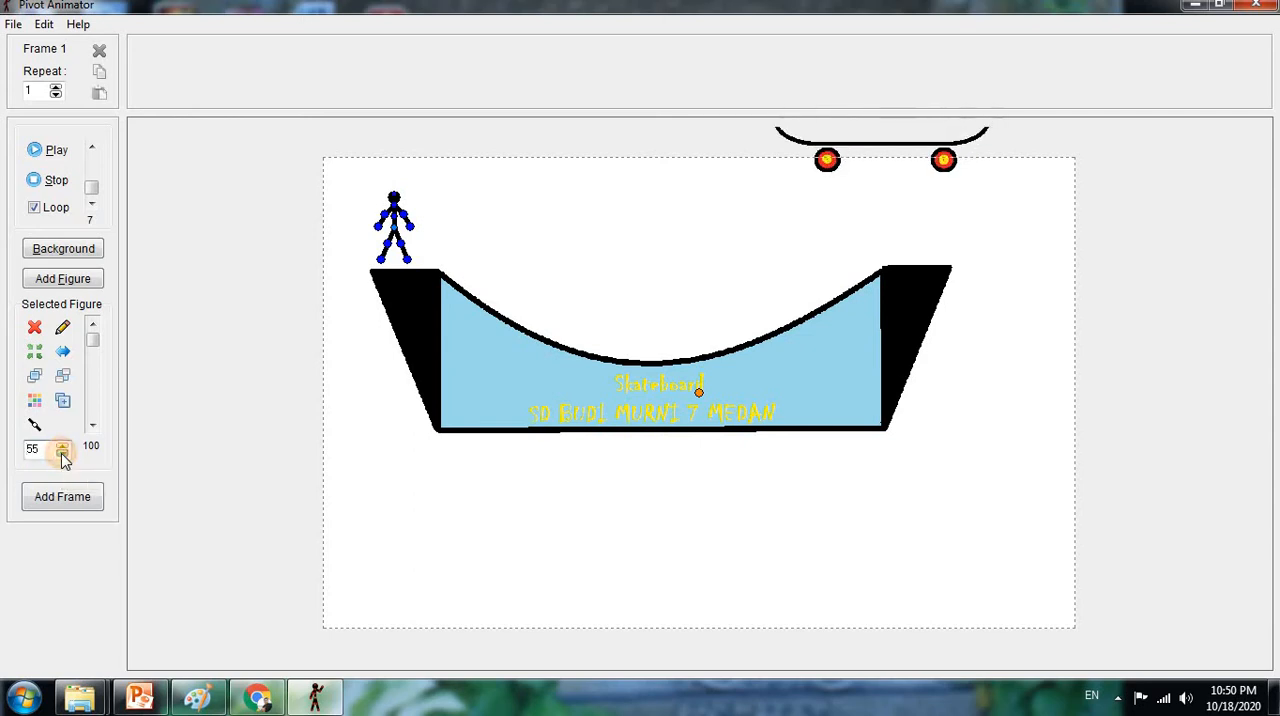
{"action": "left_click", "coordinate": [62, 456]}
{"action": "left_click", "coordinate": [62, 456]}
{"action": "left_click", "coordinate": [62, 456]}
{"action": "left_click", "coordinate": [62, 456]}
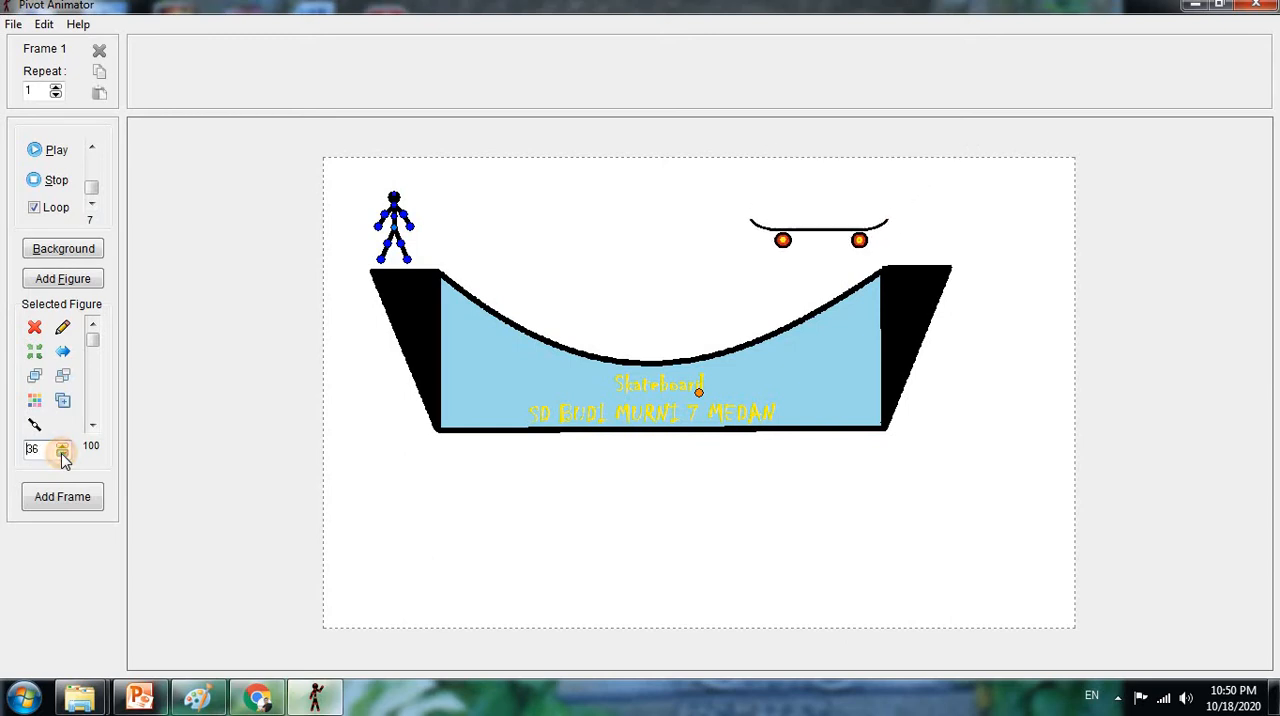
{"action": "left_click", "coordinate": [62, 456]}
{"action": "left_click", "coordinate": [62, 456]}
{"action": "left_click", "coordinate": [62, 456]}
{"action": "left_click", "coordinate": [62, 456]}
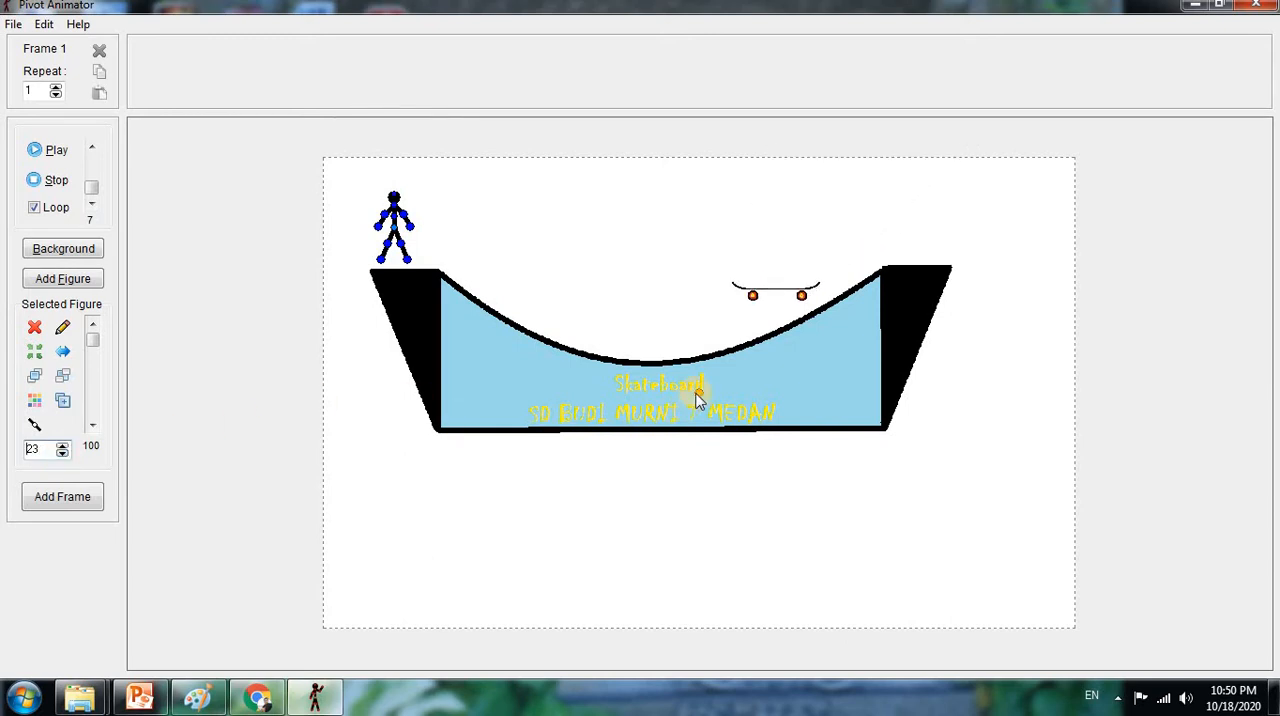
{"action": "left_click_drag", "start_coordinate": [700, 395], "coordinate": [328, 365]}
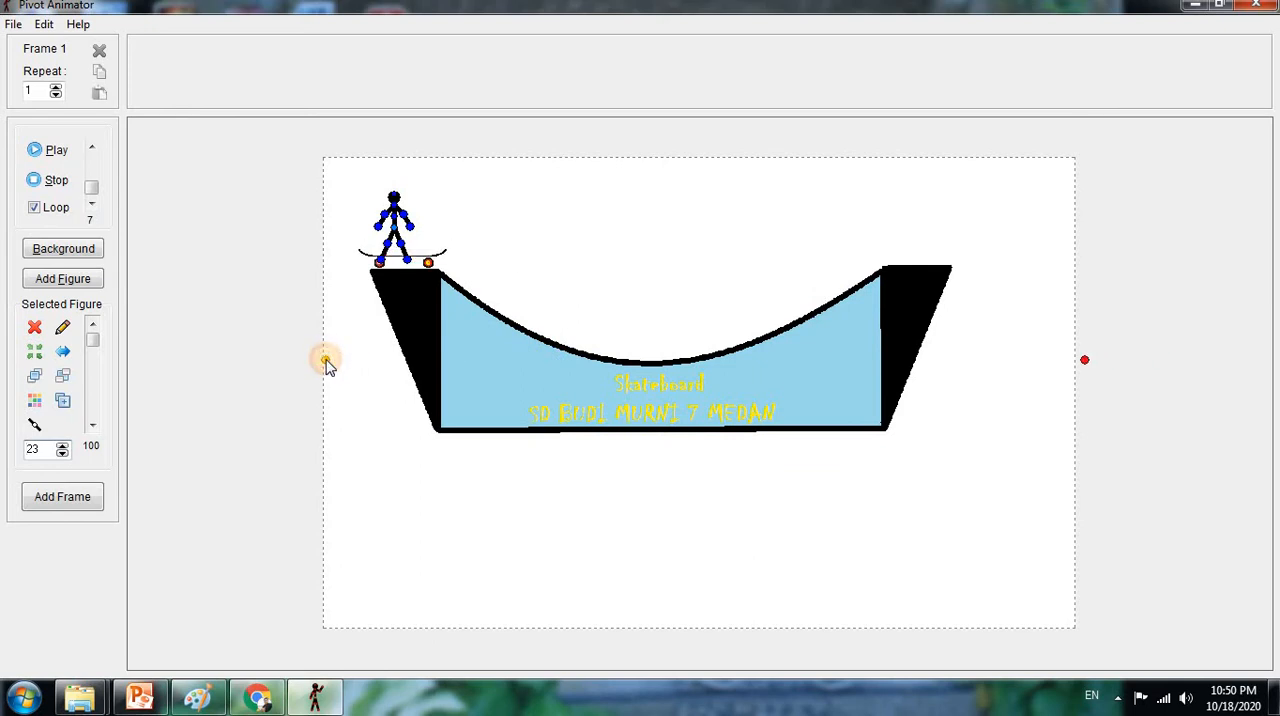
Reduce the skateboard's scale to 16, reposition it on the left platform, and stand the stick figure on it
{"action": "left_click", "coordinate": [62, 456]}
{"action": "left_click", "coordinate": [62, 456]}
{"action": "left_click", "coordinate": [62, 456]}
{"action": "left_click", "coordinate": [62, 456]}
{"action": "left_click", "coordinate": [62, 456]}
{"action": "left_click", "coordinate": [62, 456]}
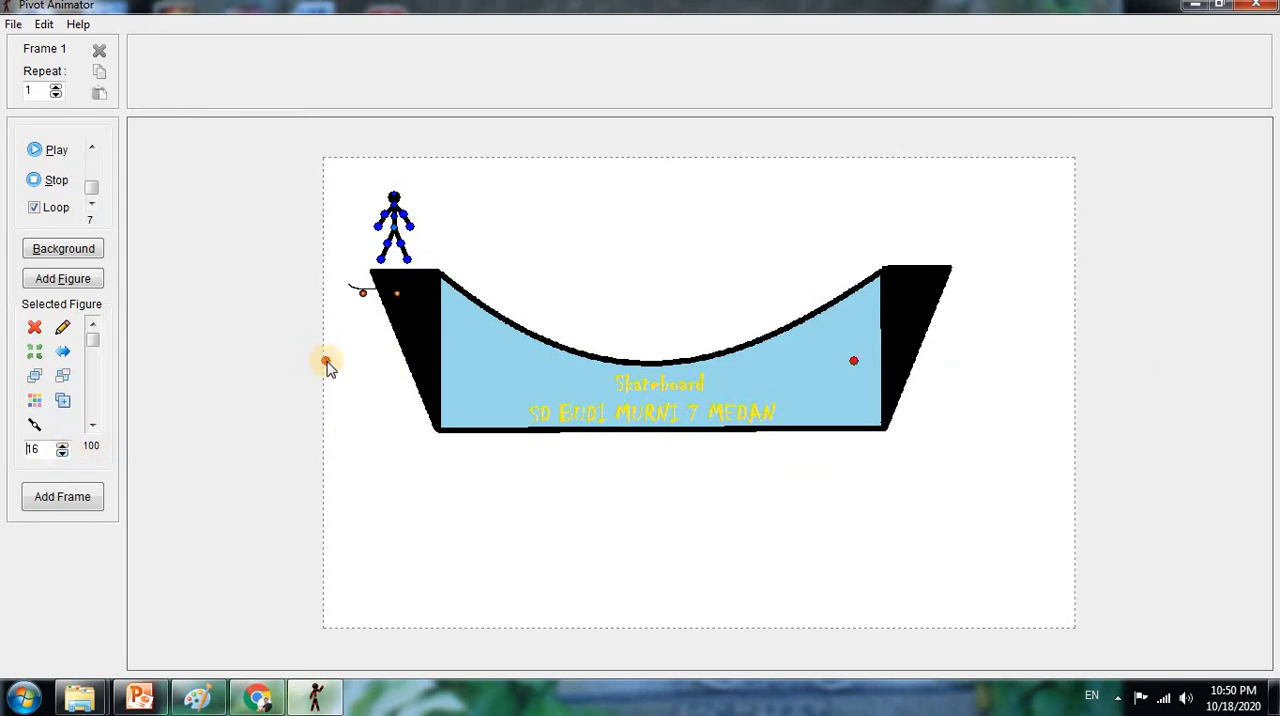
{"action": "left_click_drag", "start_coordinate": [324, 362], "coordinate": [351, 340]}
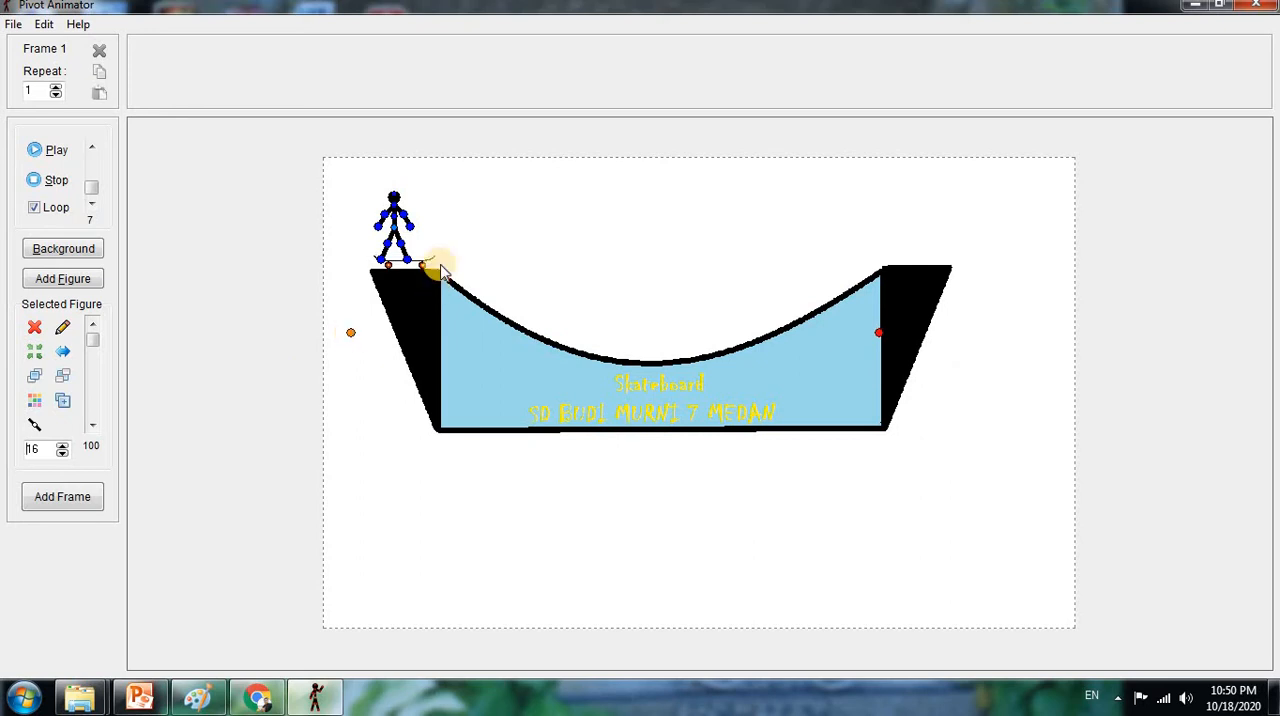
{"action": "left_click_drag", "start_coordinate": [395, 227], "coordinate": [402, 224]}
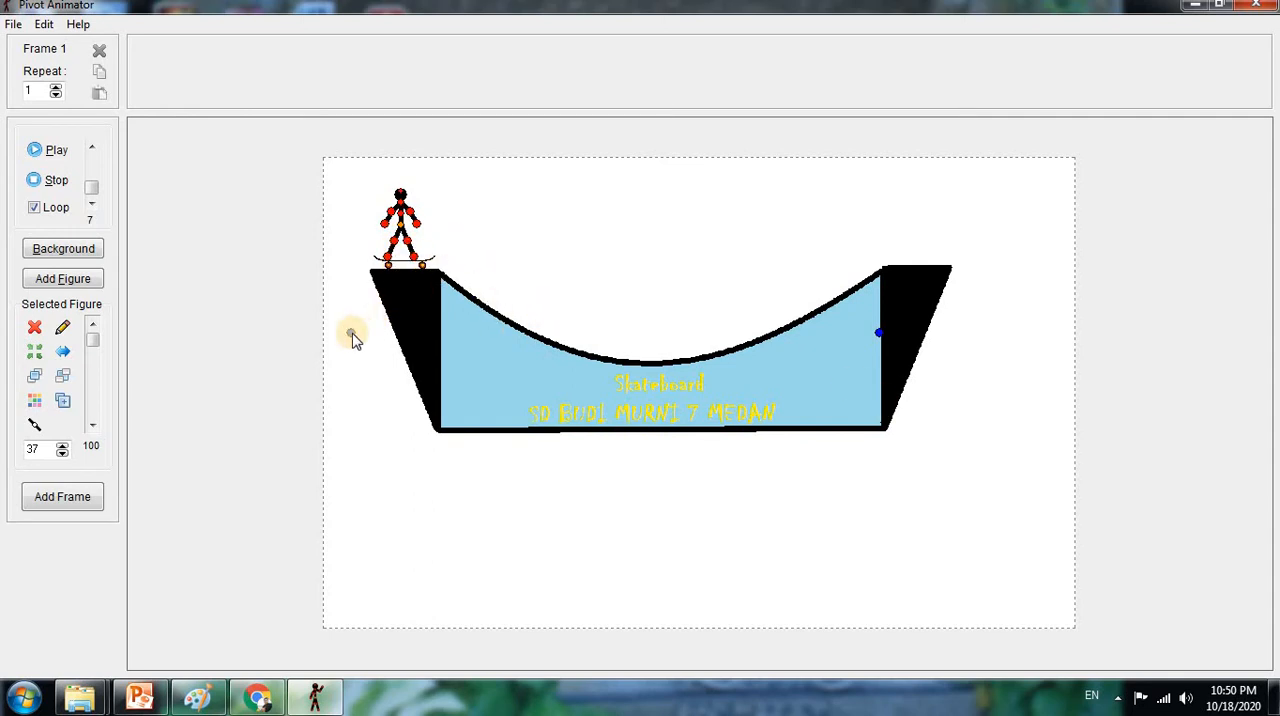
Tilt the skateboard so its front end is raised, with the rear wheel resting on the left platform near the ramp edge
{"action": "left_click", "coordinate": [352, 333]}
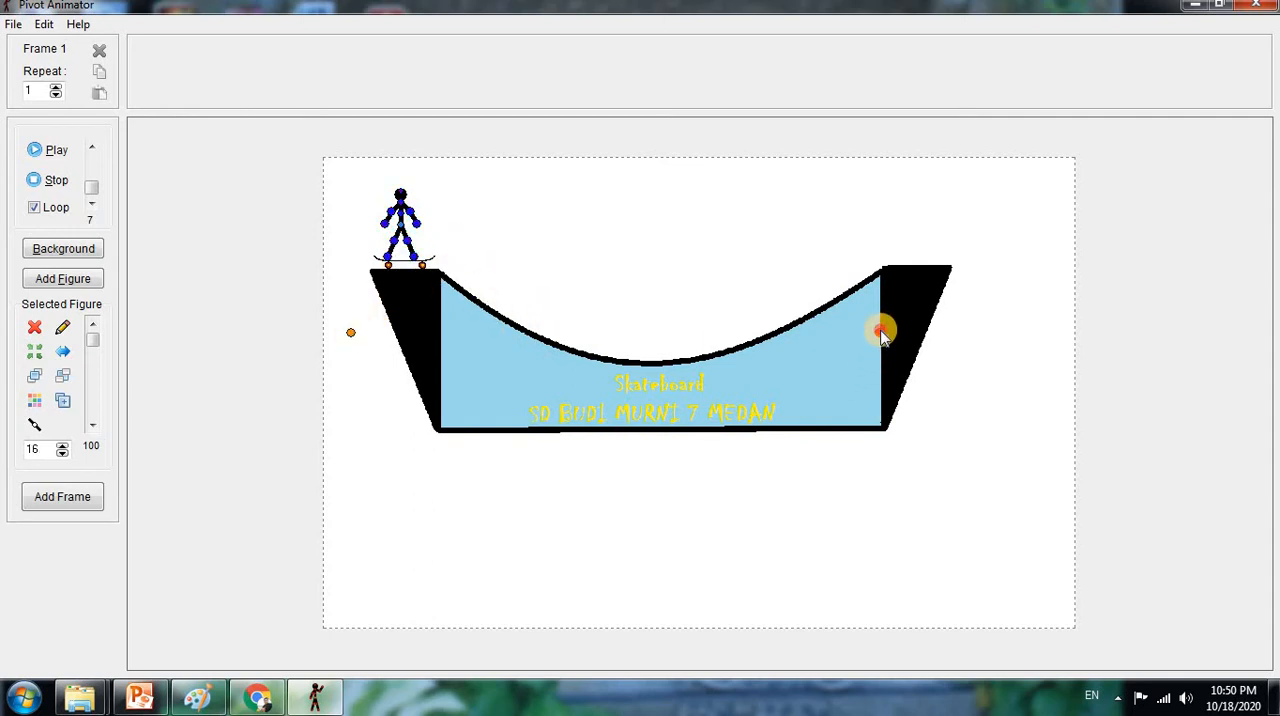
{"action": "left_click_drag", "start_coordinate": [880, 334], "coordinate": [865, 208]}
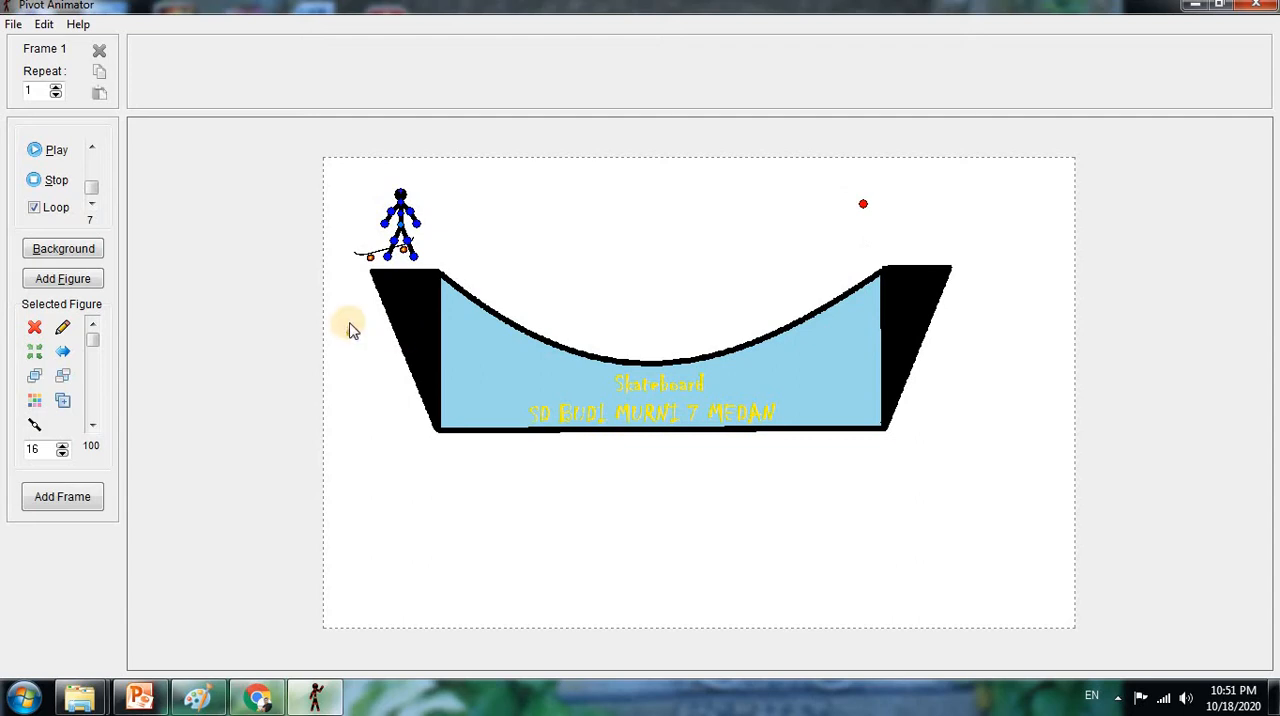
{"action": "left_click_drag", "start_coordinate": [350, 332], "coordinate": [386, 341]}
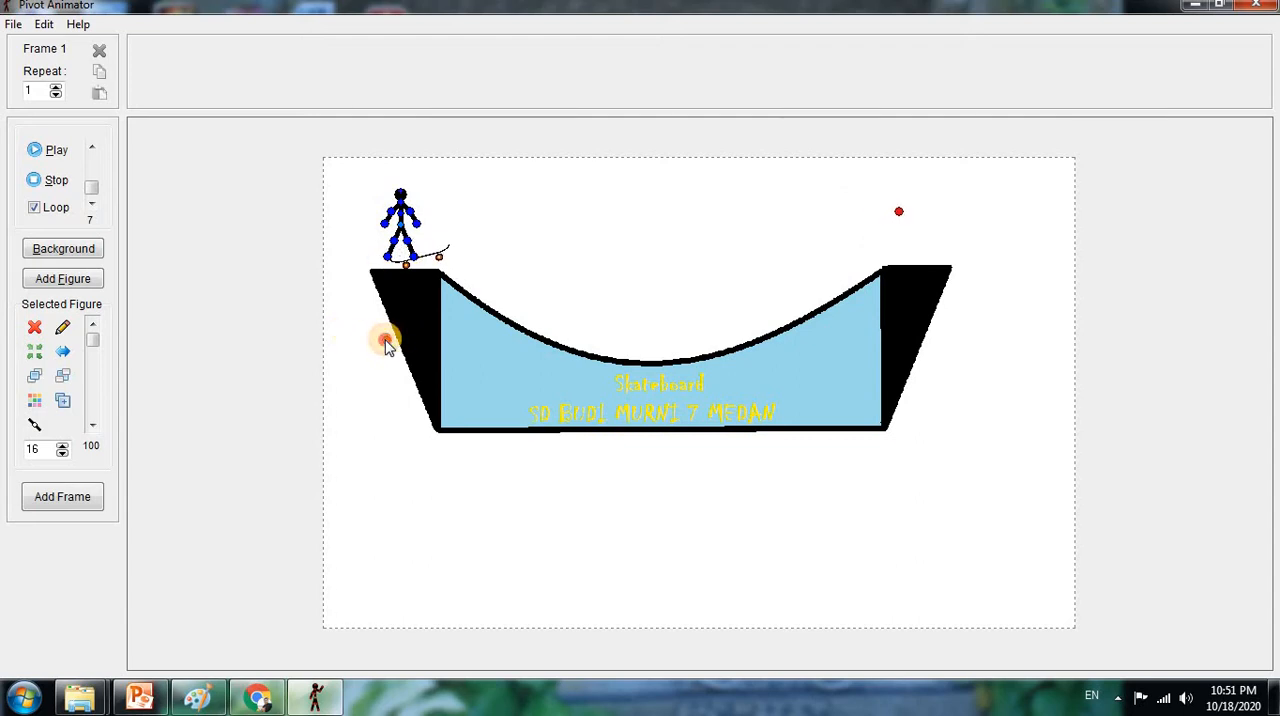
Pose the stick figure behind the skateboard with one foot on its tail and add the scene as the first frame
{"action": "left_click", "coordinate": [411, 245]}
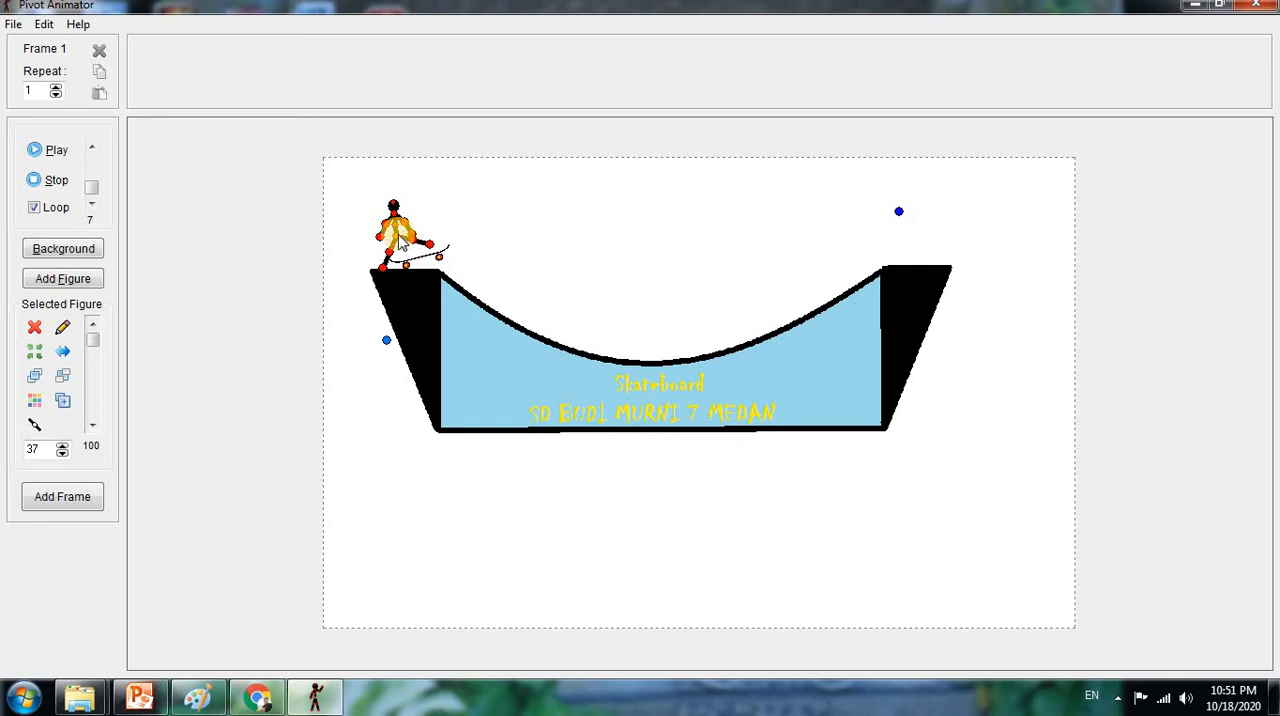
{"action": "left_click_drag", "start_coordinate": [397, 236], "coordinate": [397, 238]}
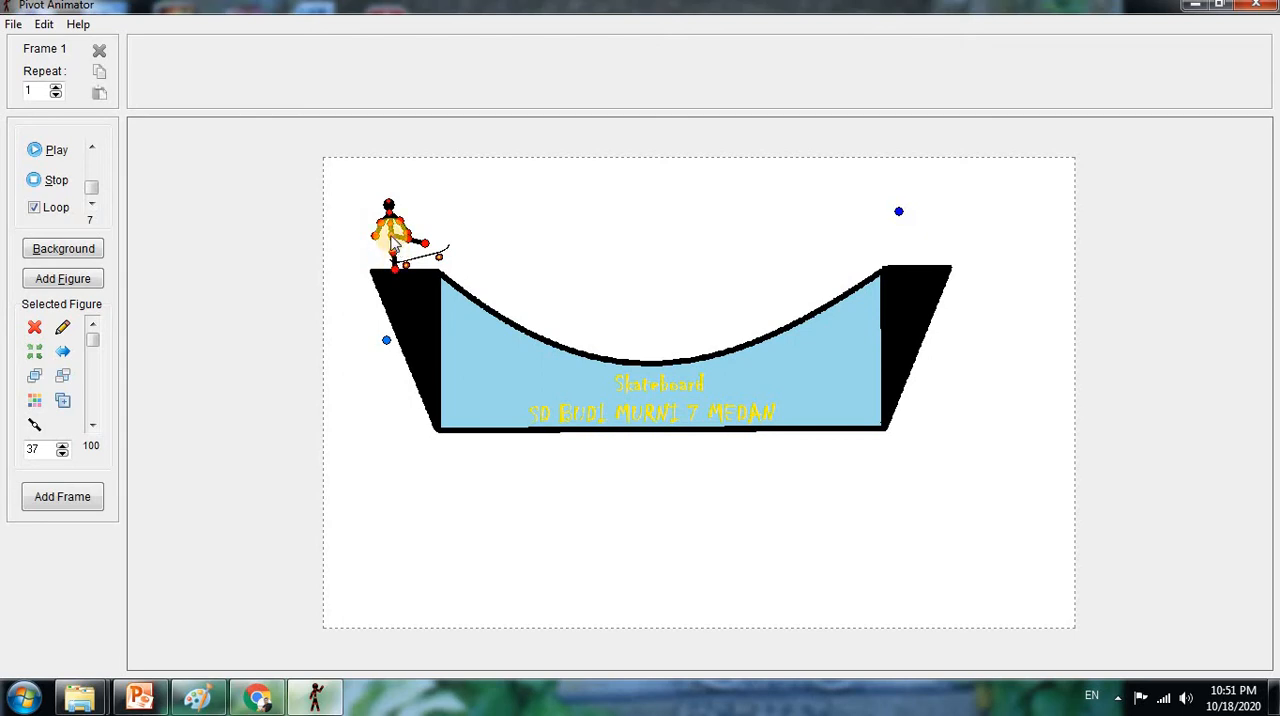
{"action": "left_click_drag", "start_coordinate": [392, 241], "coordinate": [384, 230]}
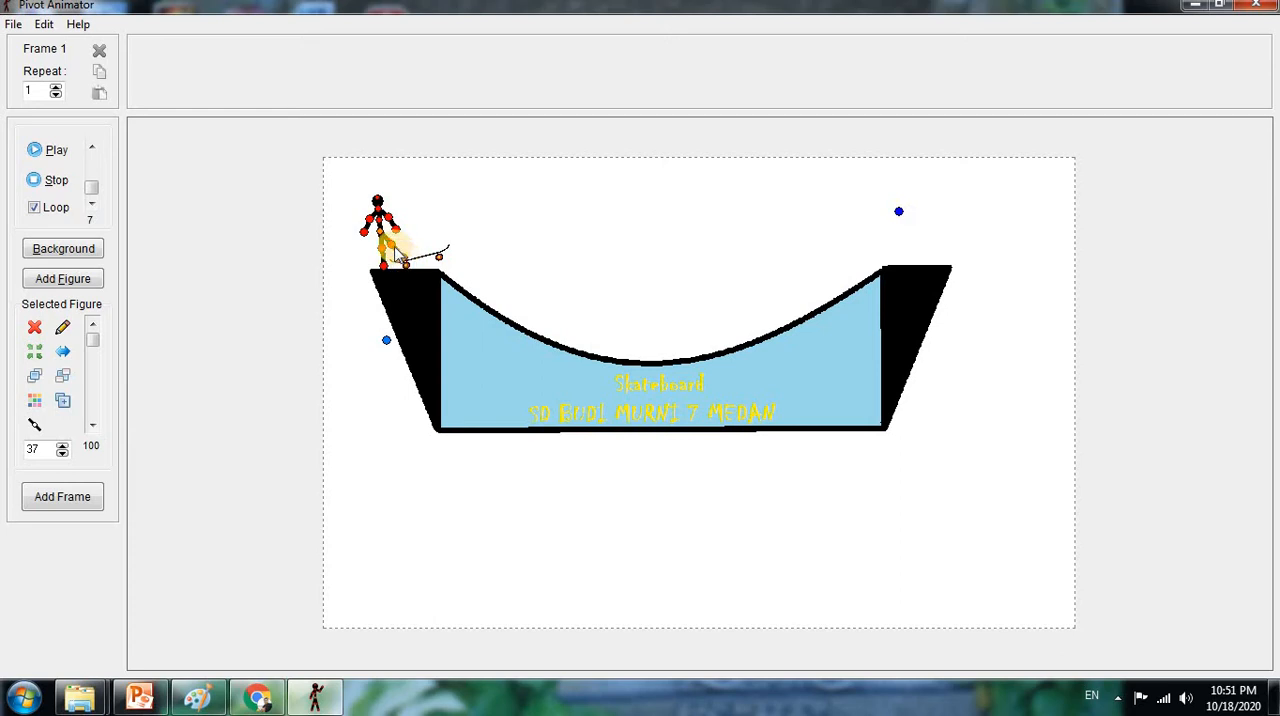
{"action": "left_click_drag", "start_coordinate": [395, 248], "coordinate": [411, 260]}
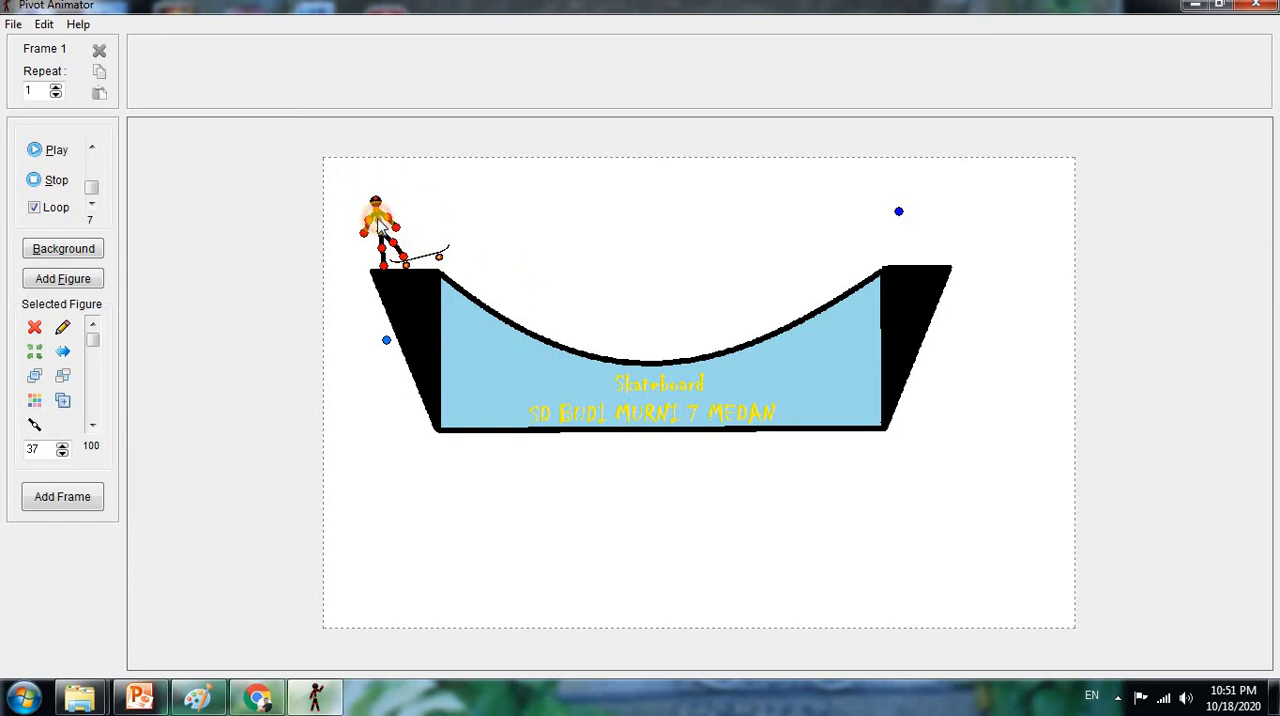
{"action": "mouse_move", "coordinate": [380, 225]}
{"action": "left_mouse_down"}
{"action": "mouse_move", "coordinate": [393, 215]}
{"action": "mouse_move", "coordinate": [388, 249]}
{"action": "left_mouse_up"}
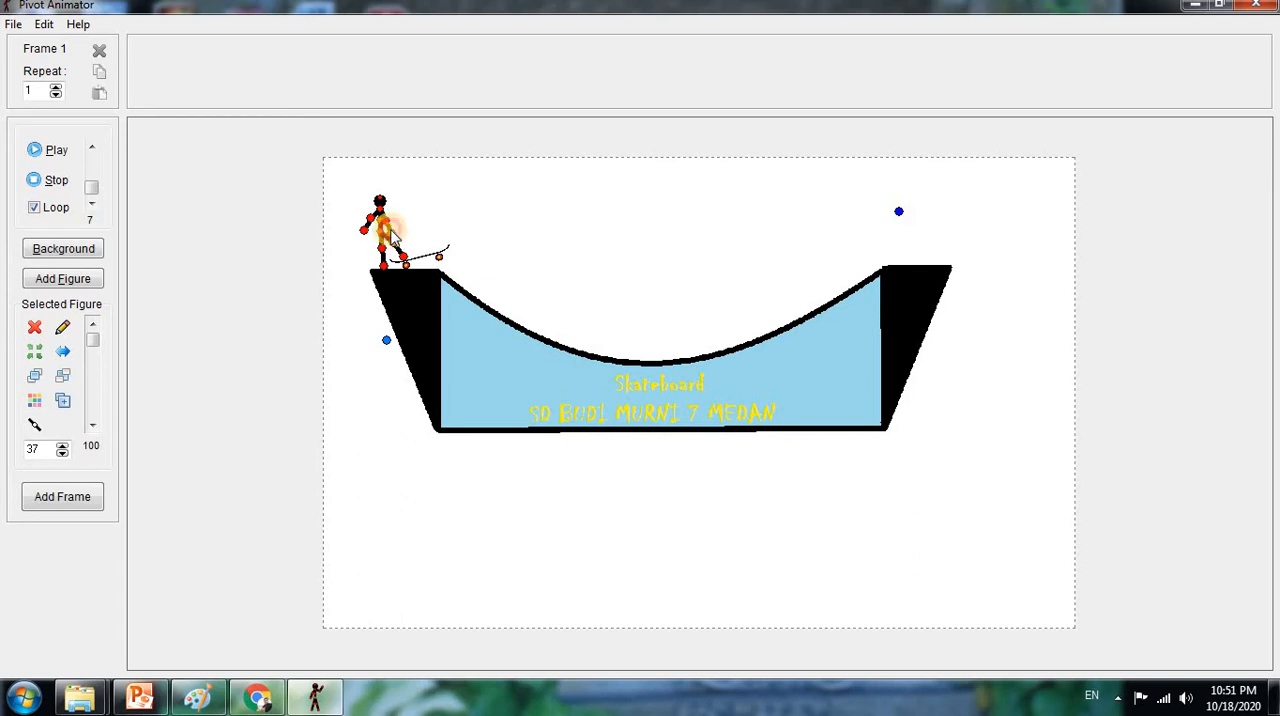
{"action": "left_click_drag", "start_coordinate": [391, 230], "coordinate": [392, 233]}
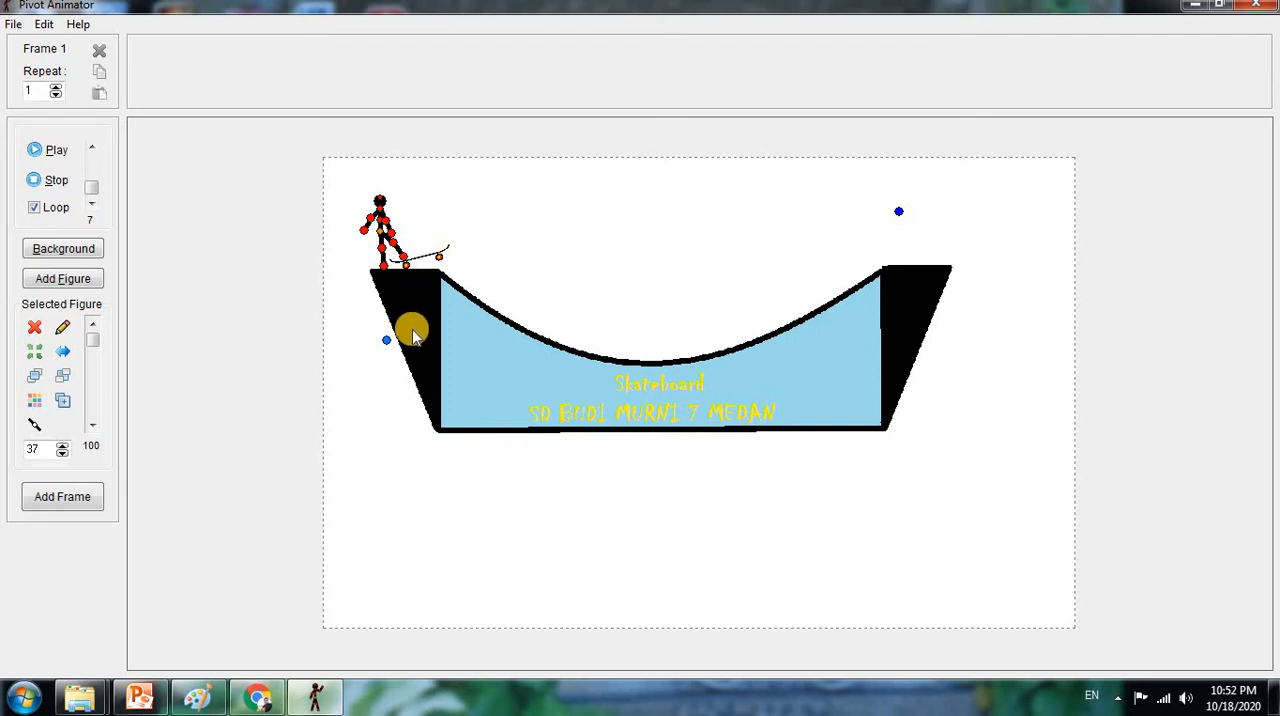
{"action": "left_click", "coordinate": [68, 504]}
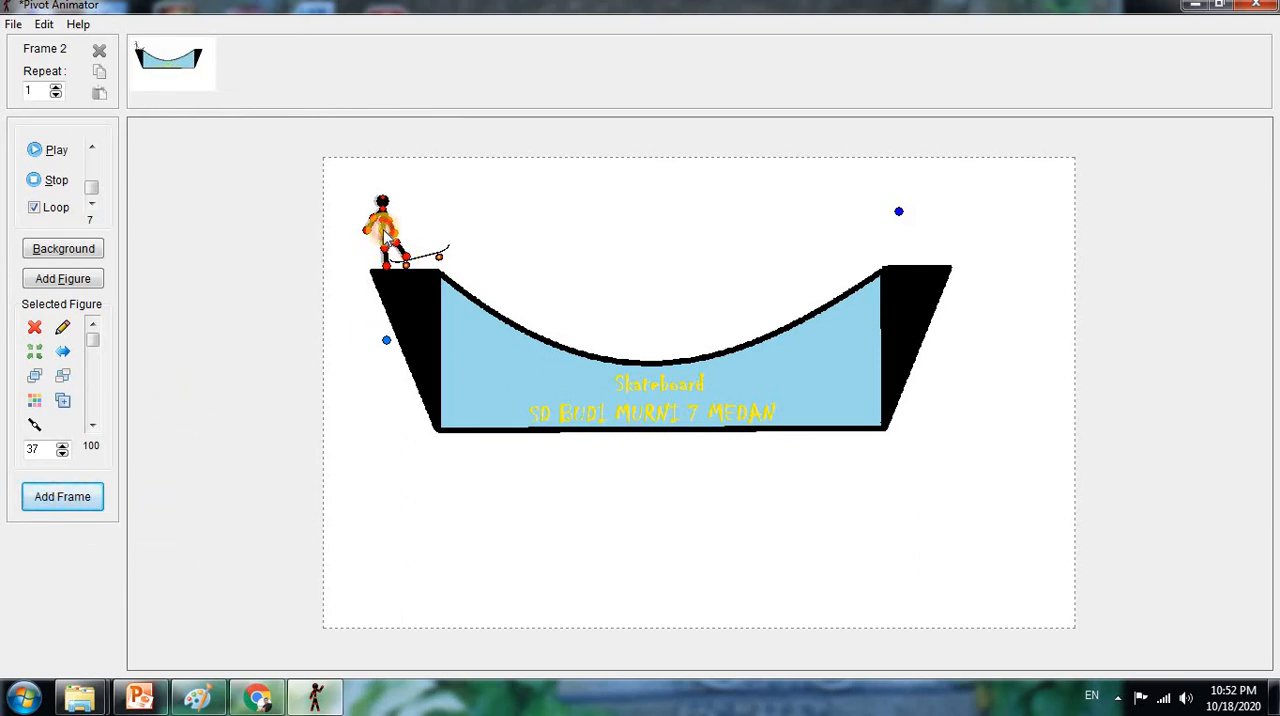
Shift the stick figure and skateboard slightly right towards the ramp and add the second frame
{"action": "left_click_drag", "start_coordinate": [384, 231], "coordinate": [388, 231]}
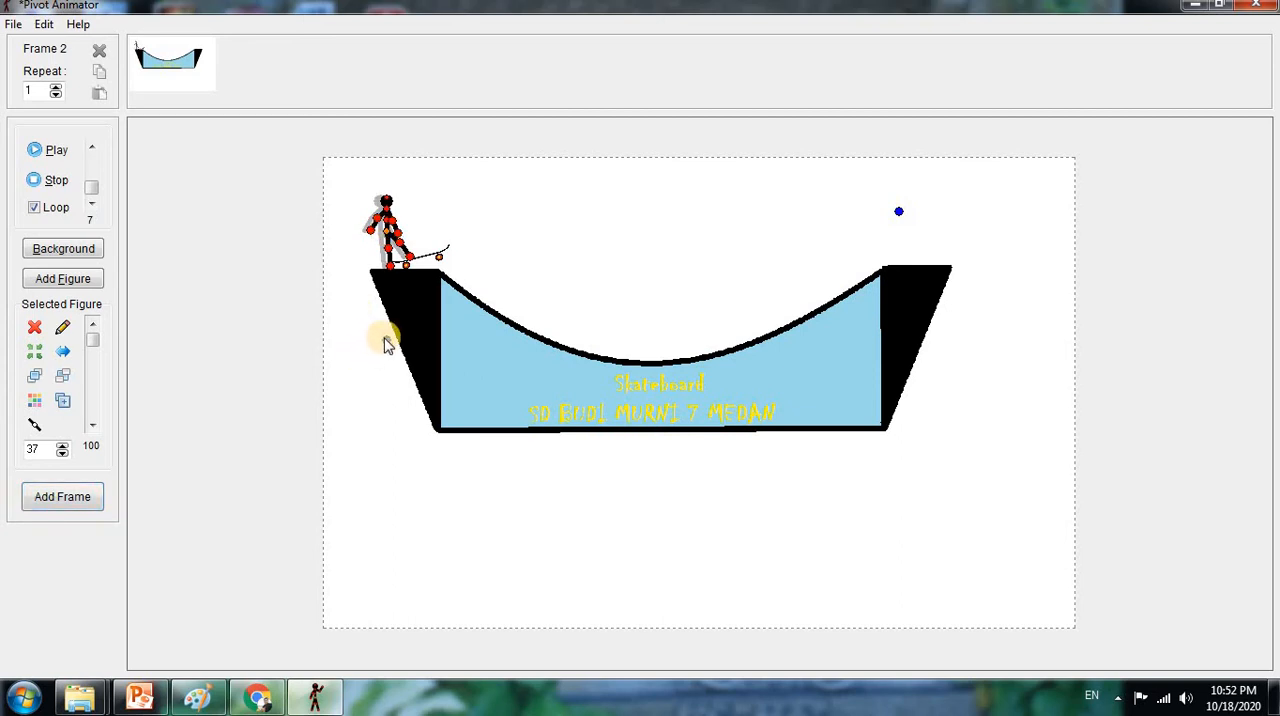
{"action": "left_click_drag", "start_coordinate": [388, 342], "coordinate": [386, 343]}
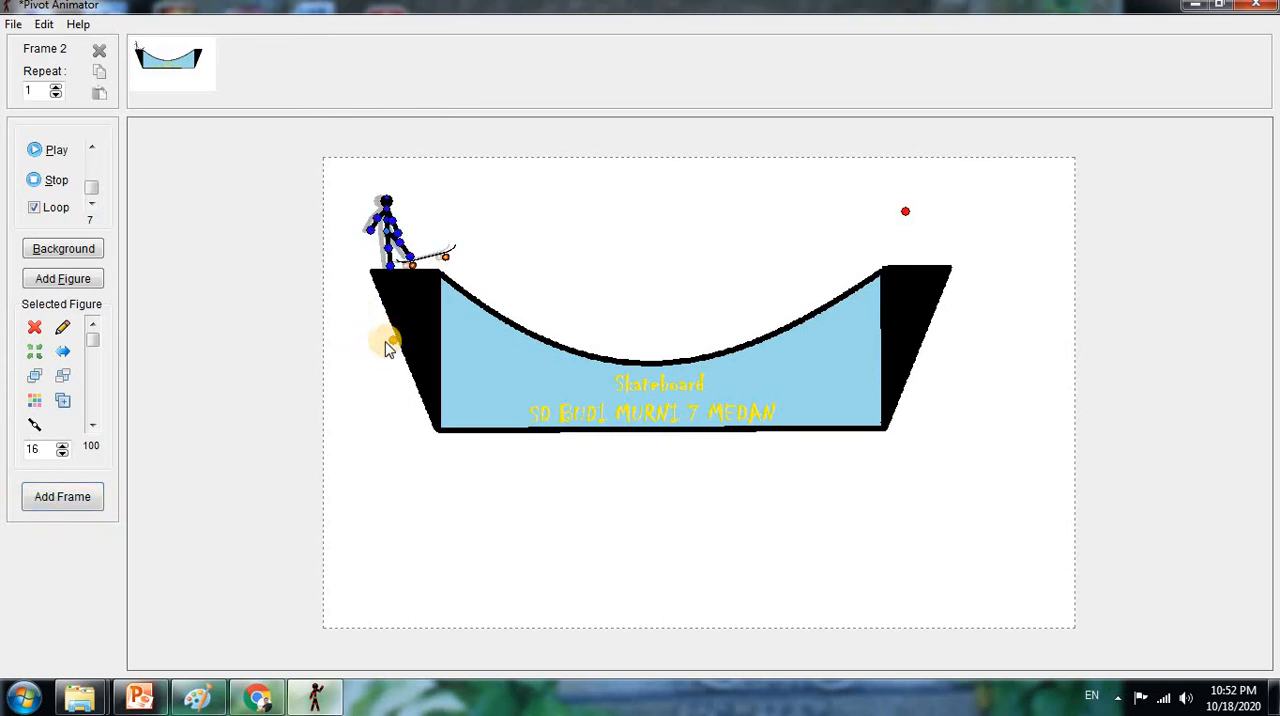
{"action": "left_click", "coordinate": [55, 492]}
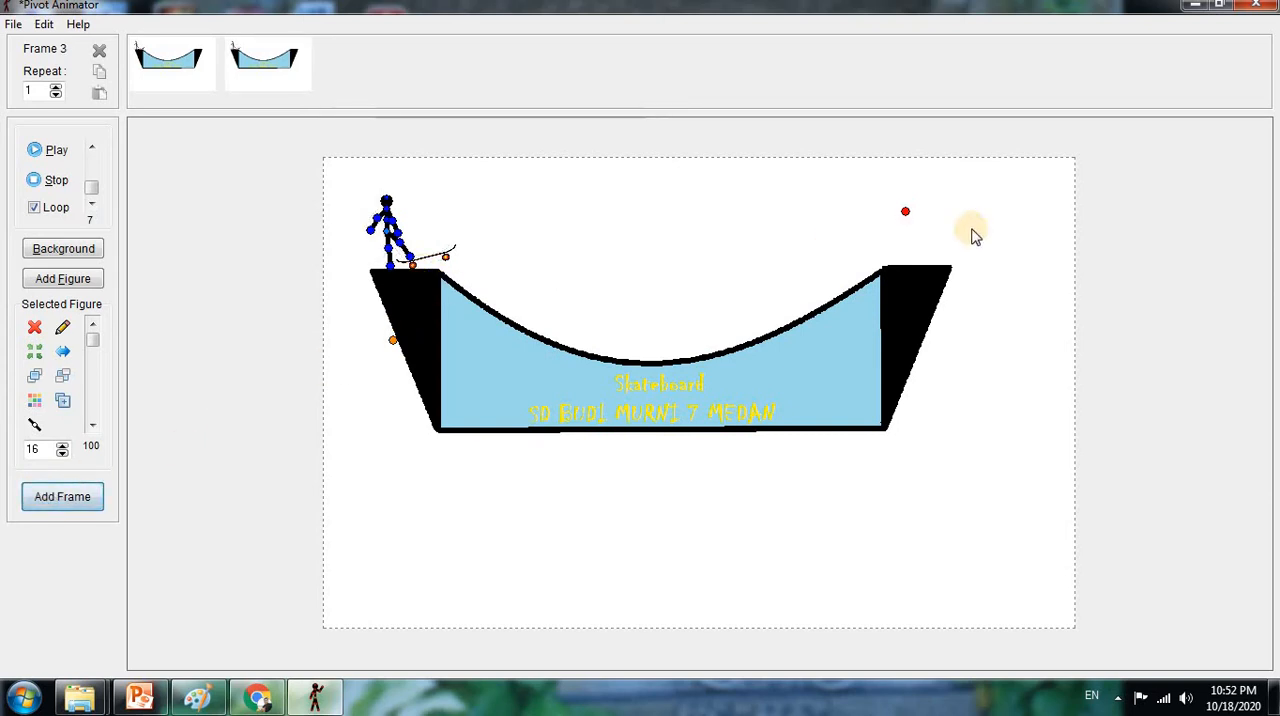
Lower the skateboard's front end slightly, move the stick figure forward with its front foot on the board, and add the third frame
{"action": "left_click_drag", "start_coordinate": [905, 211], "coordinate": [913, 253]}
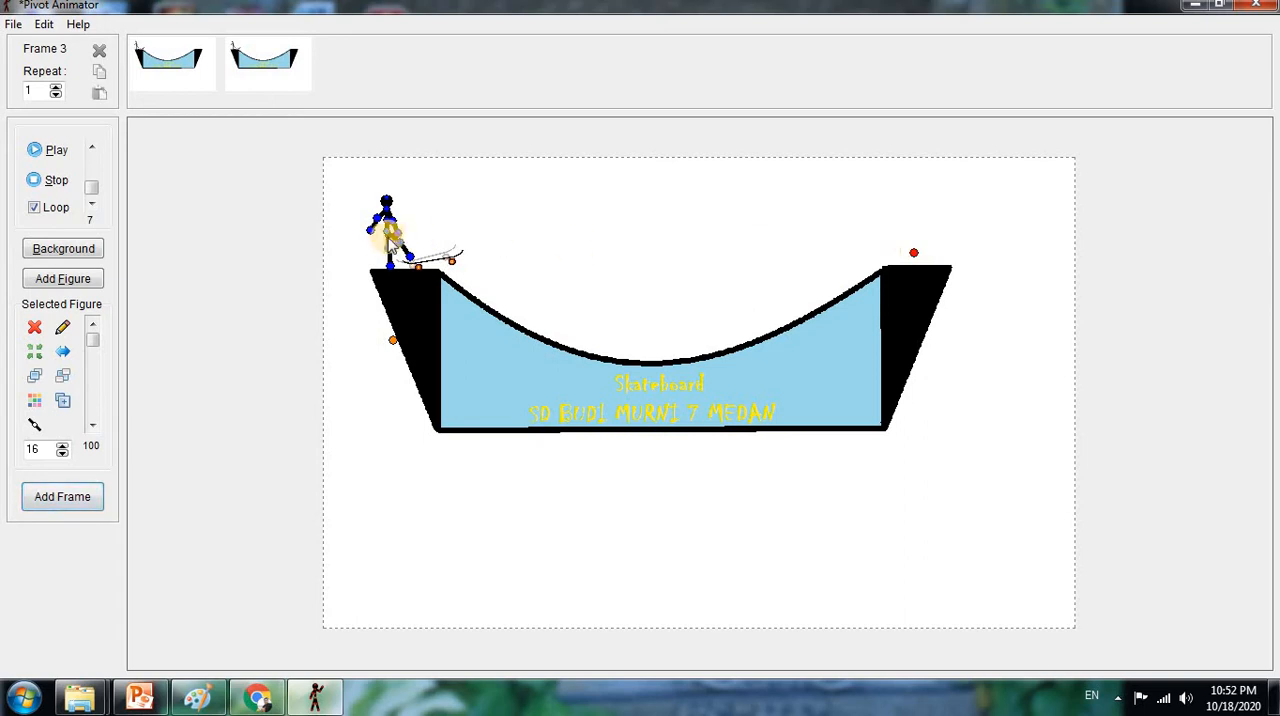
{"action": "left_click_drag", "start_coordinate": [391, 239], "coordinate": [388, 232]}
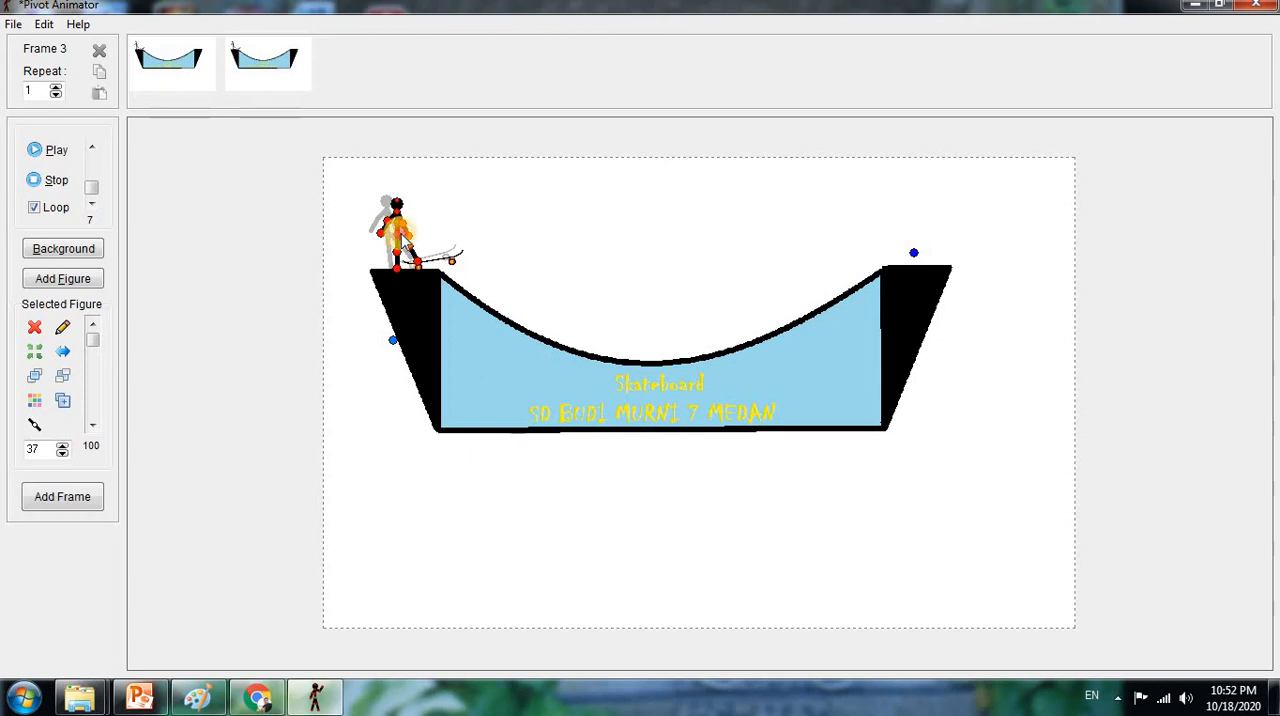
{"action": "left_click_drag", "start_coordinate": [399, 231], "coordinate": [396, 229]}
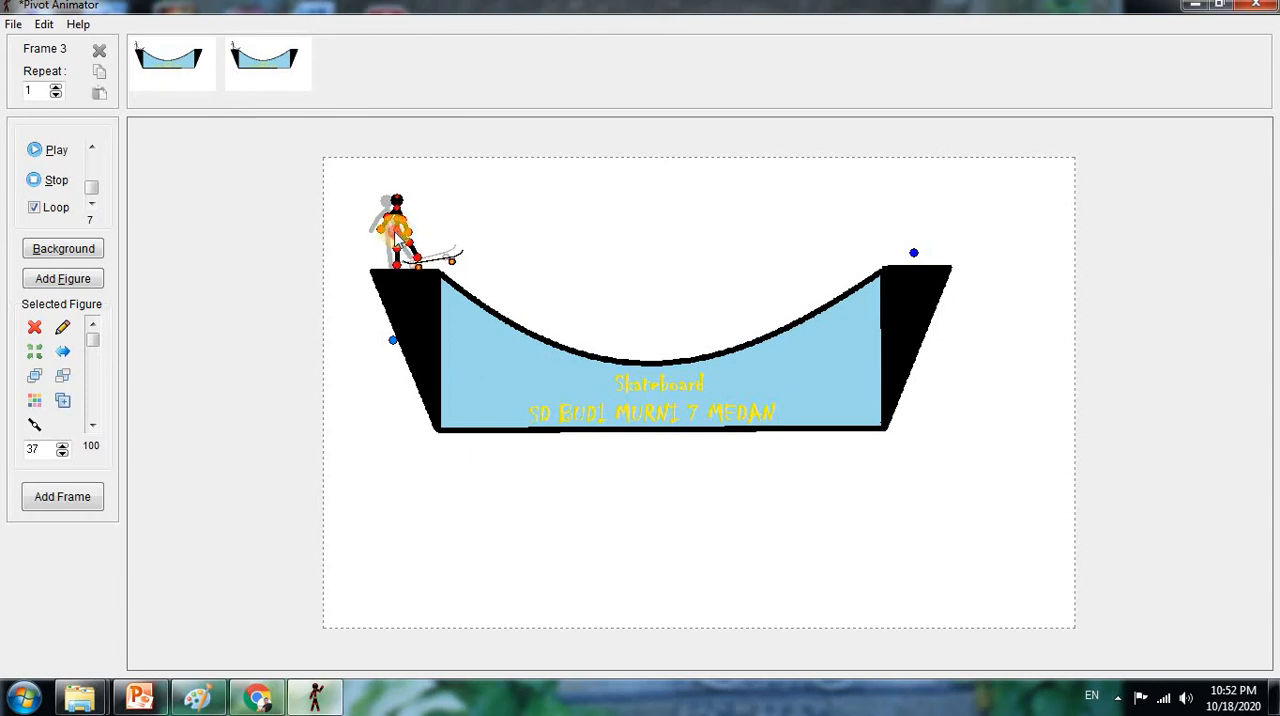
{"action": "left_click", "coordinate": [84, 500]}
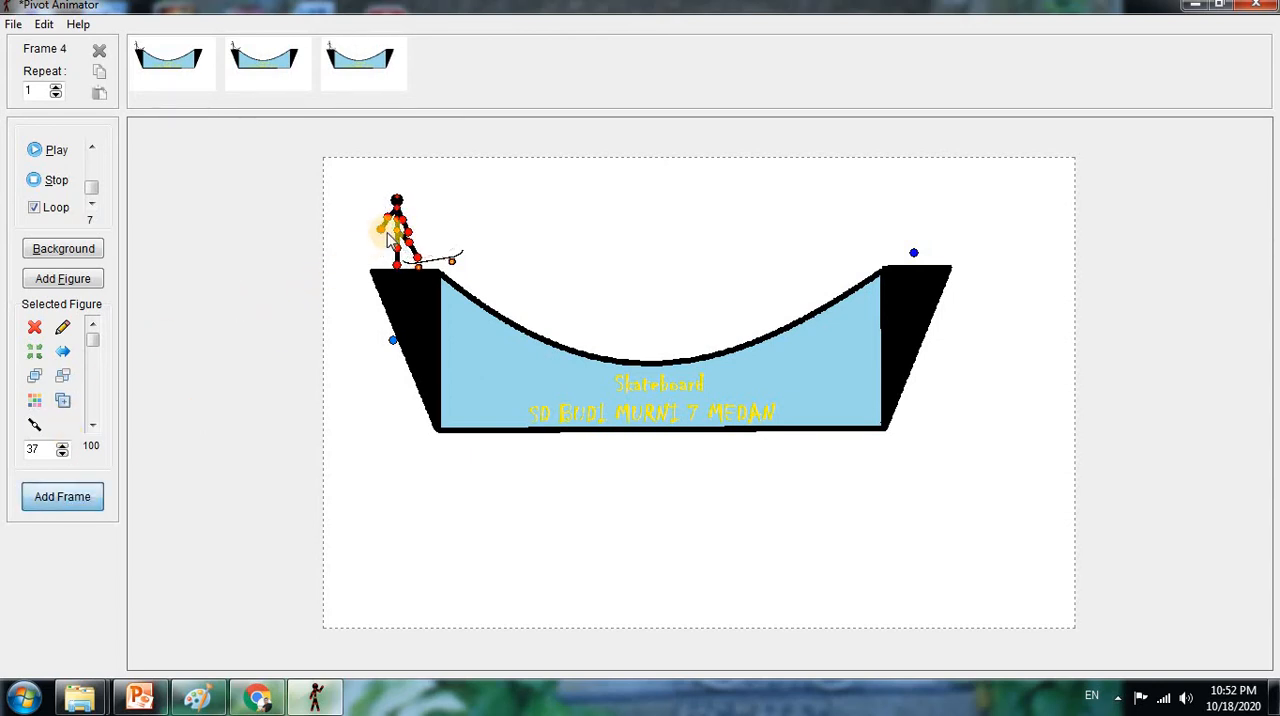
Move the stick figure forward so both feet stand on the skateboard, swing its front arm forward, and add the fourth frame
{"action": "left_click_drag", "start_coordinate": [397, 233], "coordinate": [410, 230]}
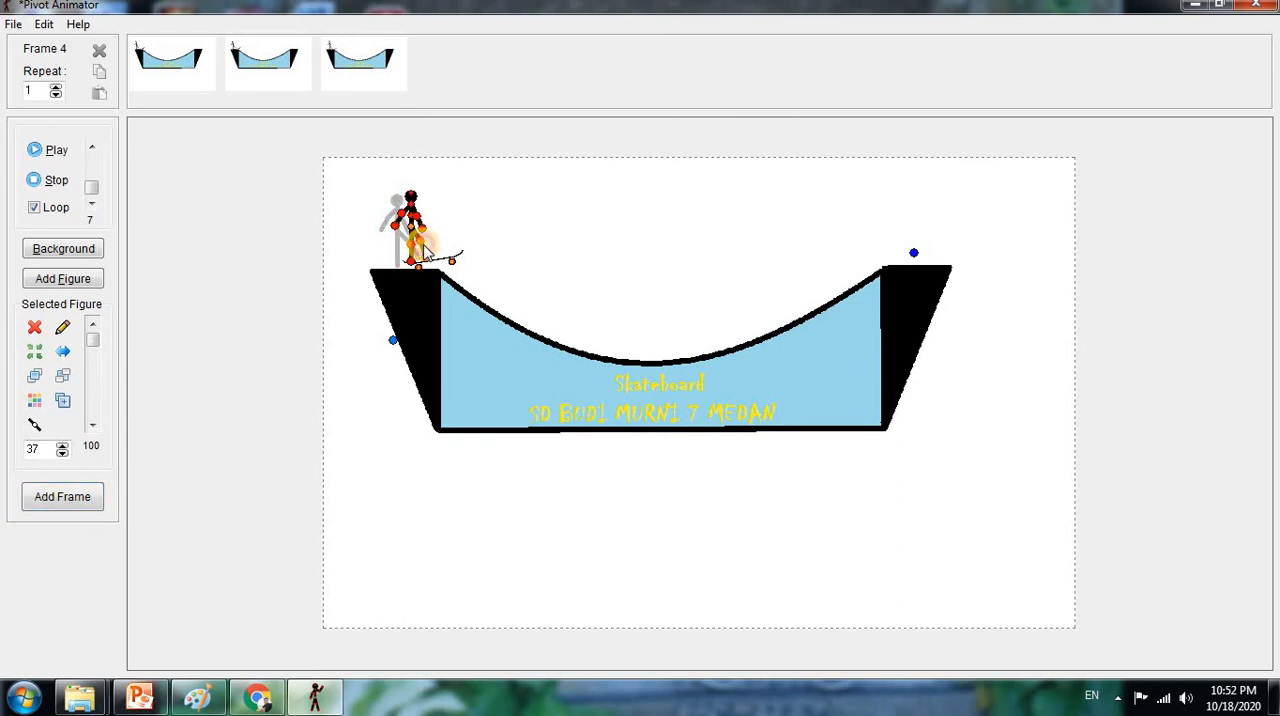
{"action": "left_click_drag", "start_coordinate": [416, 216], "coordinate": [426, 215]}
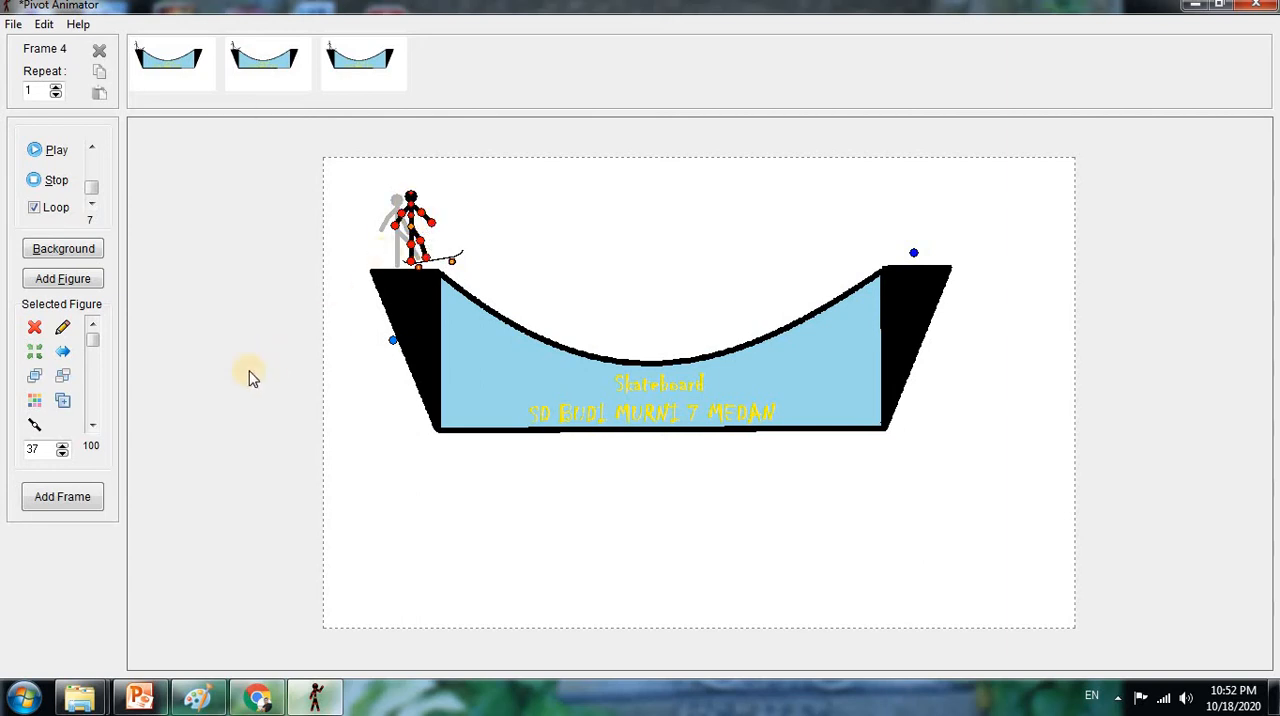
{"action": "left_click", "coordinate": [55, 494]}
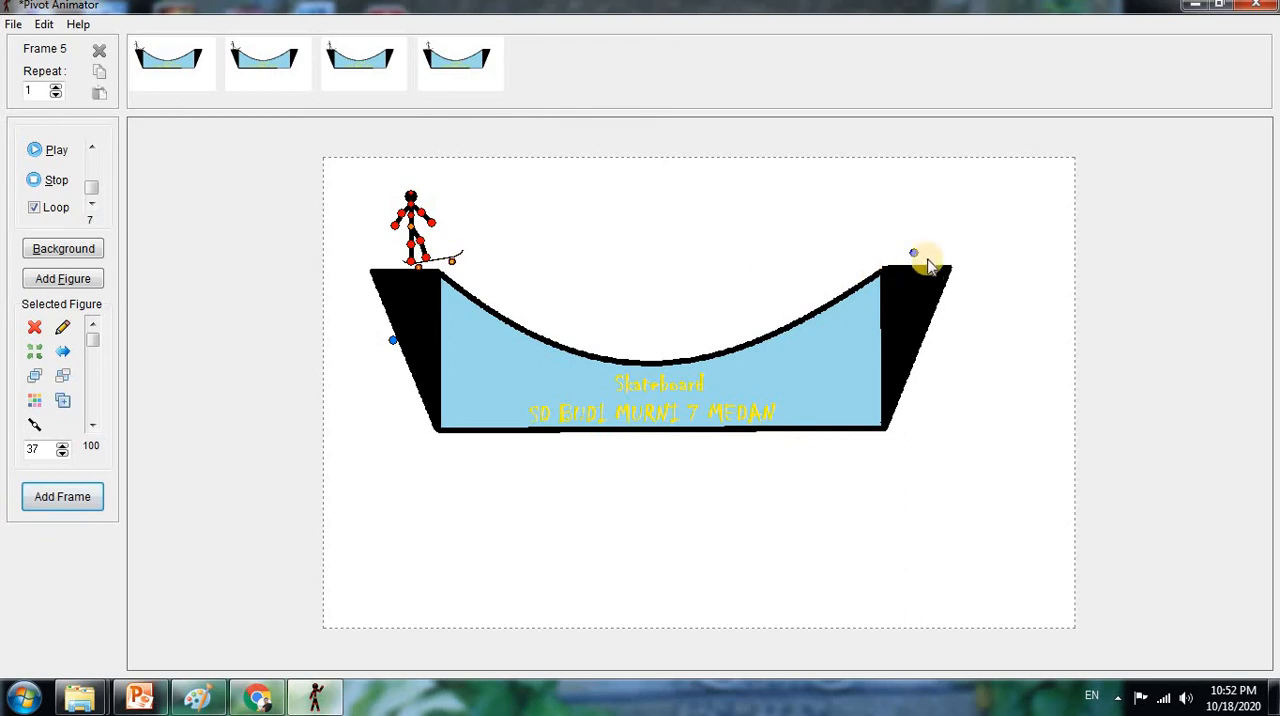
Level the skateboard at the ramp edge, move the stick figure onto it with arms spread, and add the fifth frame
{"action": "left_click_drag", "start_coordinate": [914, 253], "coordinate": [925, 340]}
{"action": "left_click", "coordinate": [323, 350]}
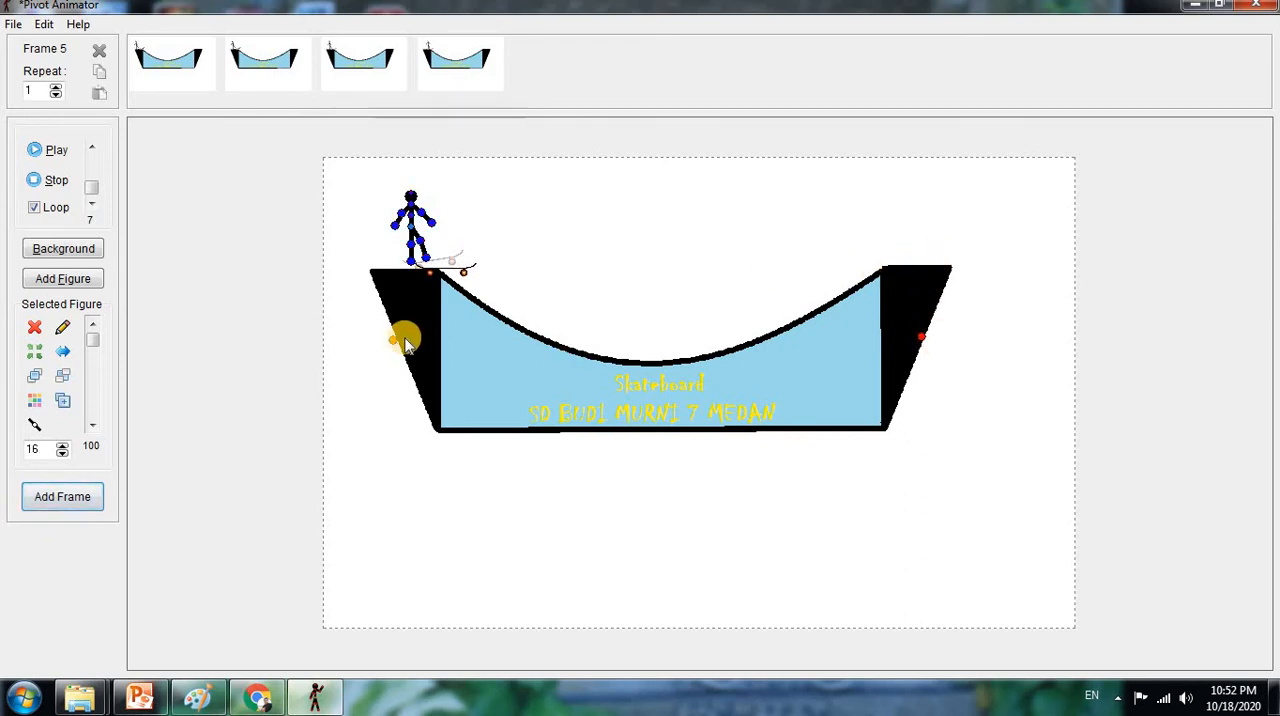
{"action": "mouse_move", "coordinate": [391, 337]}
{"action": "left_mouse_down"}
{"action": "mouse_move", "coordinate": [409, 334]}
{"action": "mouse_move", "coordinate": [396, 337]}
{"action": "left_mouse_up"}
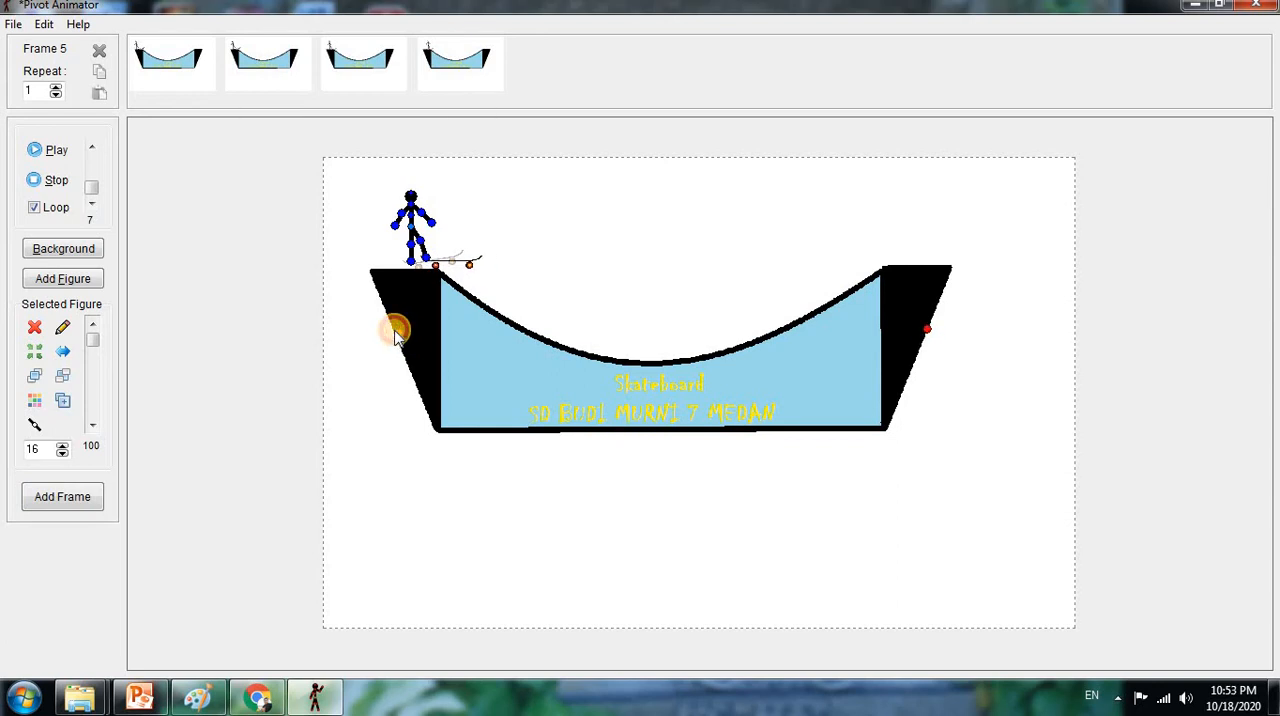
{"action": "left_click", "coordinate": [409, 224]}
{"action": "left_click_drag", "start_coordinate": [412, 232], "coordinate": [435, 232]}
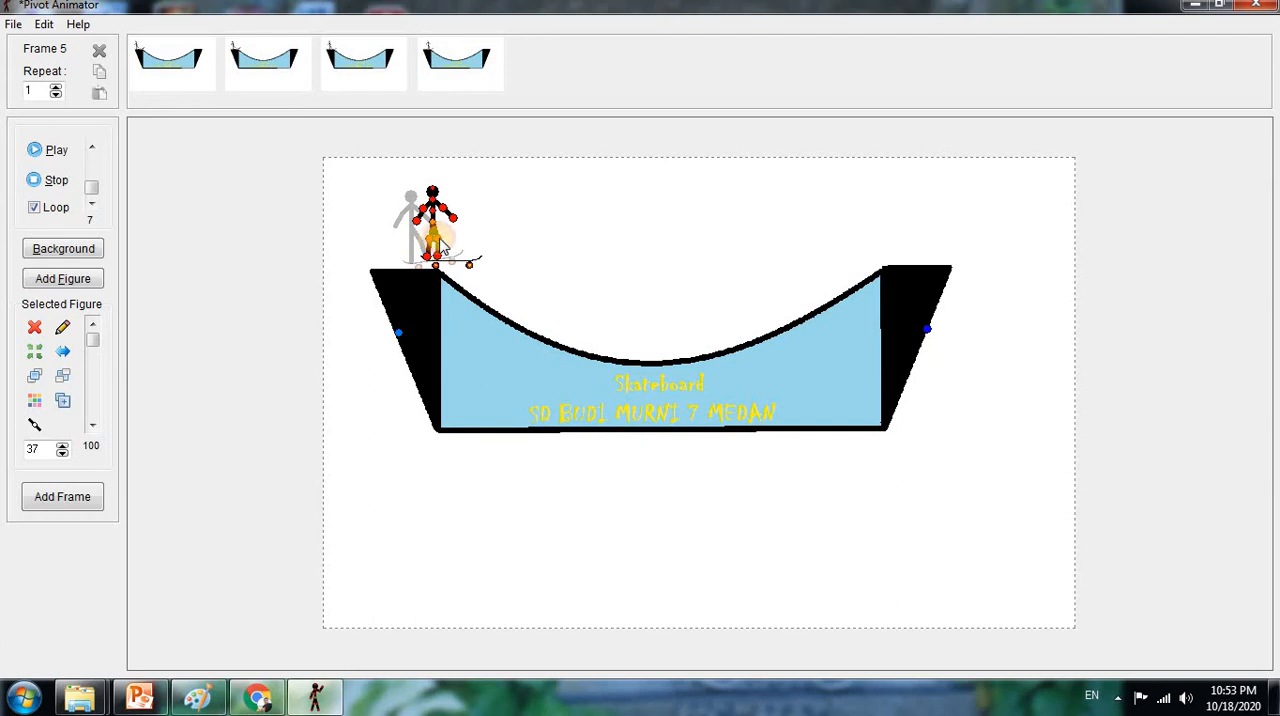
{"action": "left_click_drag", "start_coordinate": [433, 220], "coordinate": [434, 221]}
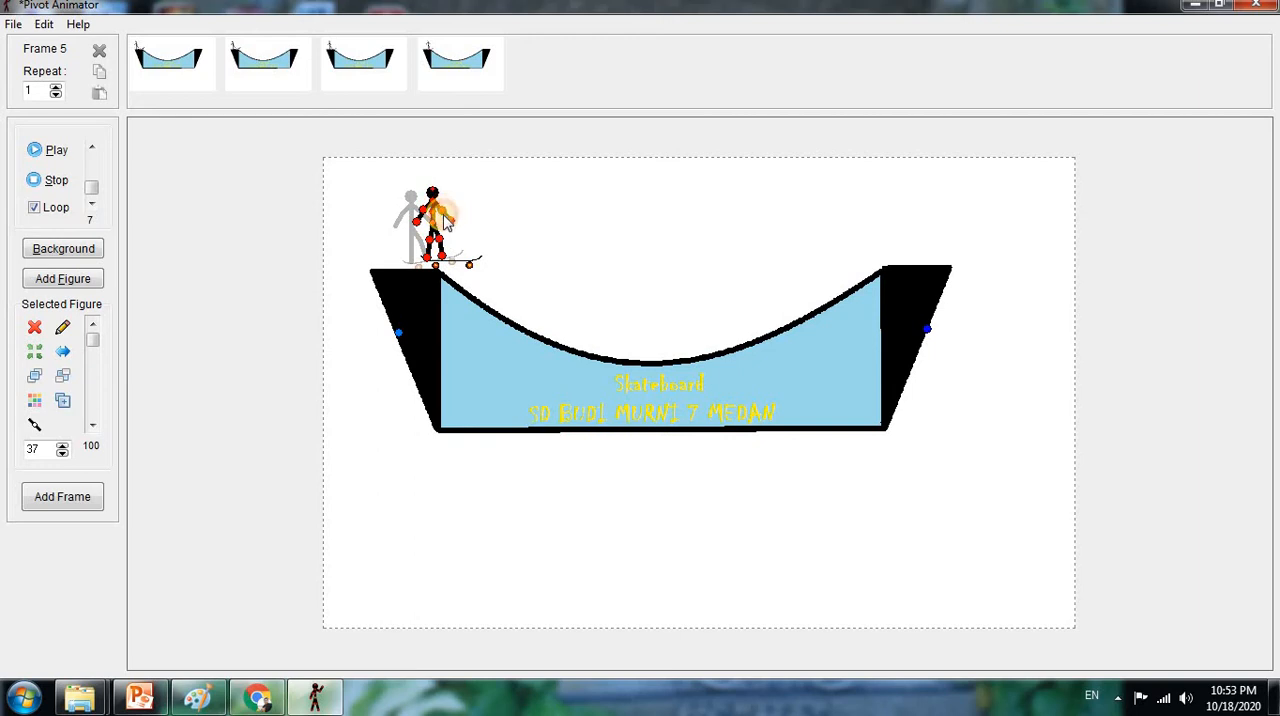
{"action": "left_click_drag", "start_coordinate": [449, 228], "coordinate": [452, 218]}
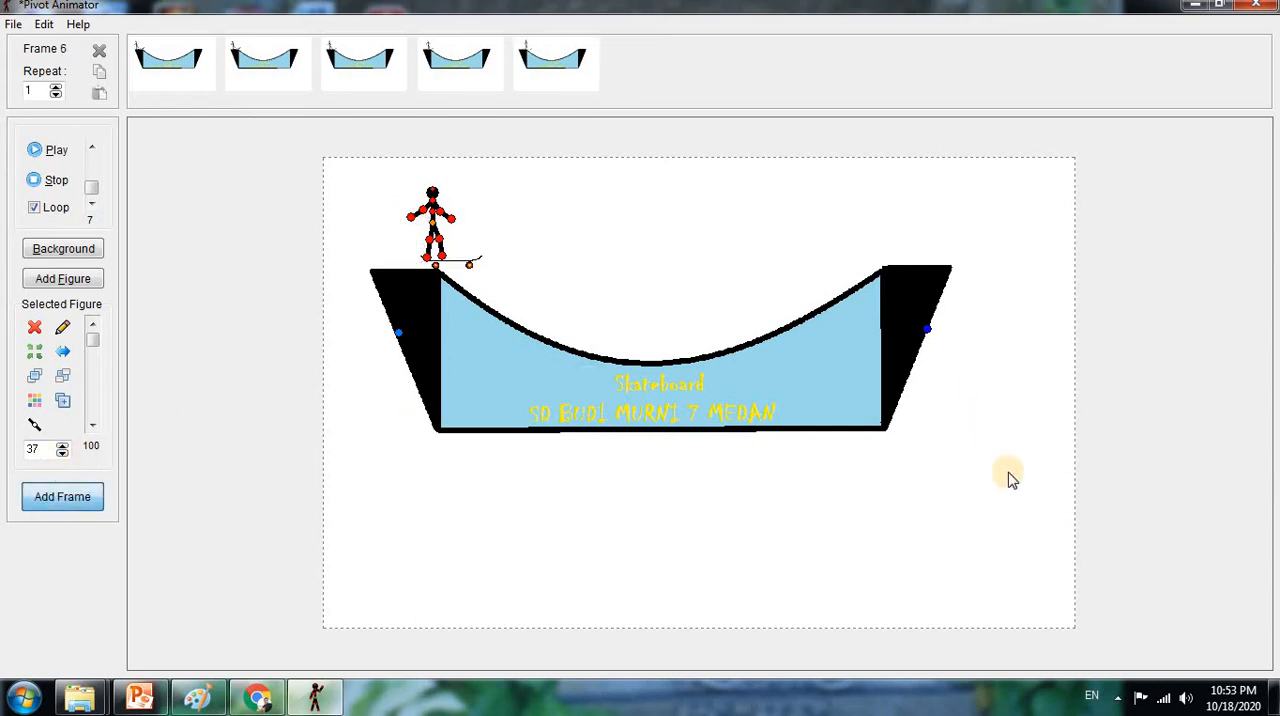
Tip the skateboard's front end down over the ramp edge, reposition the stick figure on it, and add the sixth frame
{"action": "left_click_drag", "start_coordinate": [929, 330], "coordinate": [940, 437]}
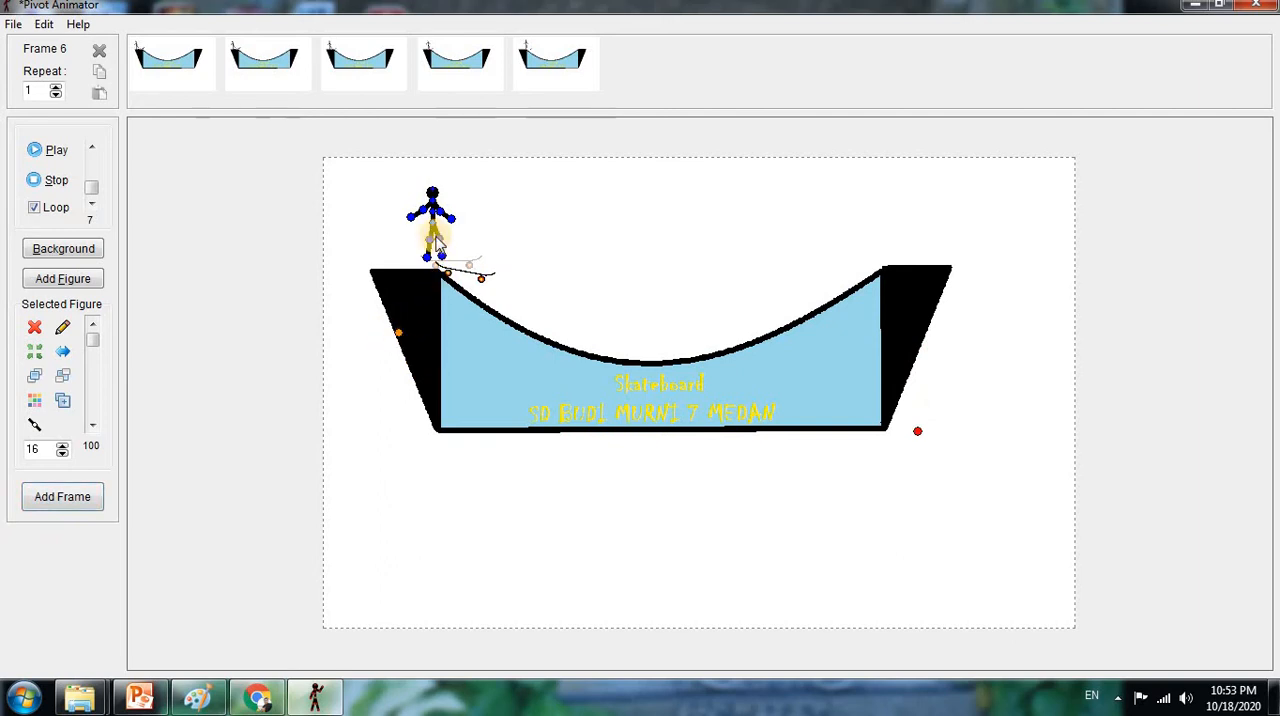
{"action": "left_click_drag", "start_coordinate": [434, 222], "coordinate": [455, 237]}
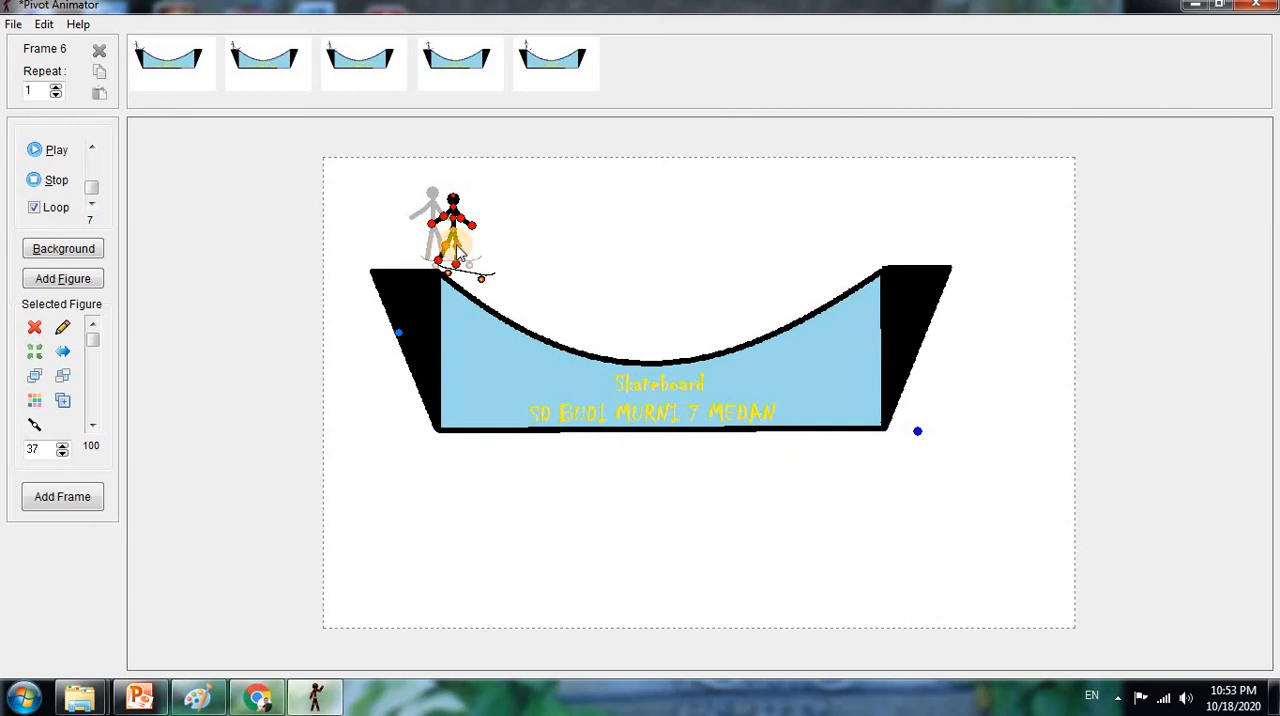
{"action": "left_click_drag", "start_coordinate": [455, 233], "coordinate": [461, 238]}
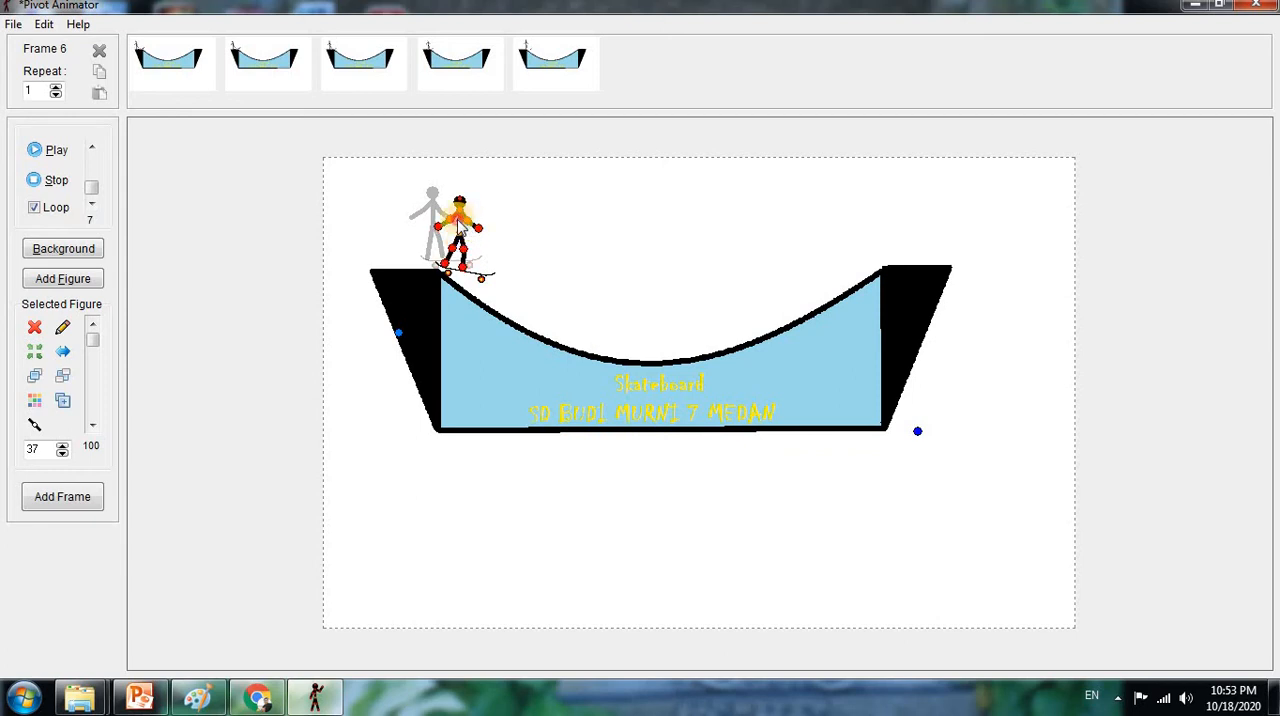
{"action": "left_click_drag", "start_coordinate": [459, 218], "coordinate": [455, 219]}
{"action": "left_click", "coordinate": [72, 496]}
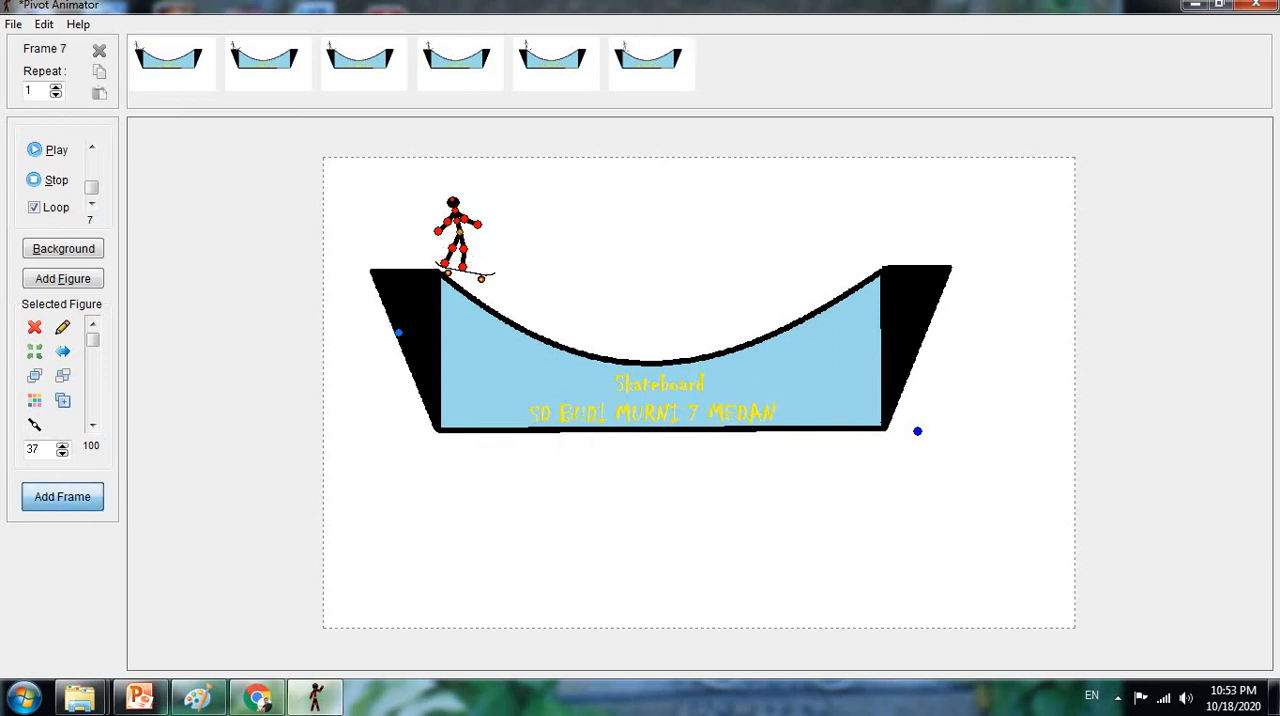
Tilt the skateboard steeply along the upper ramp slope, pose the stick figure on it with bent legs, and add the seventh frame
{"action": "left_click_drag", "start_coordinate": [915, 432], "coordinate": [895, 575]}
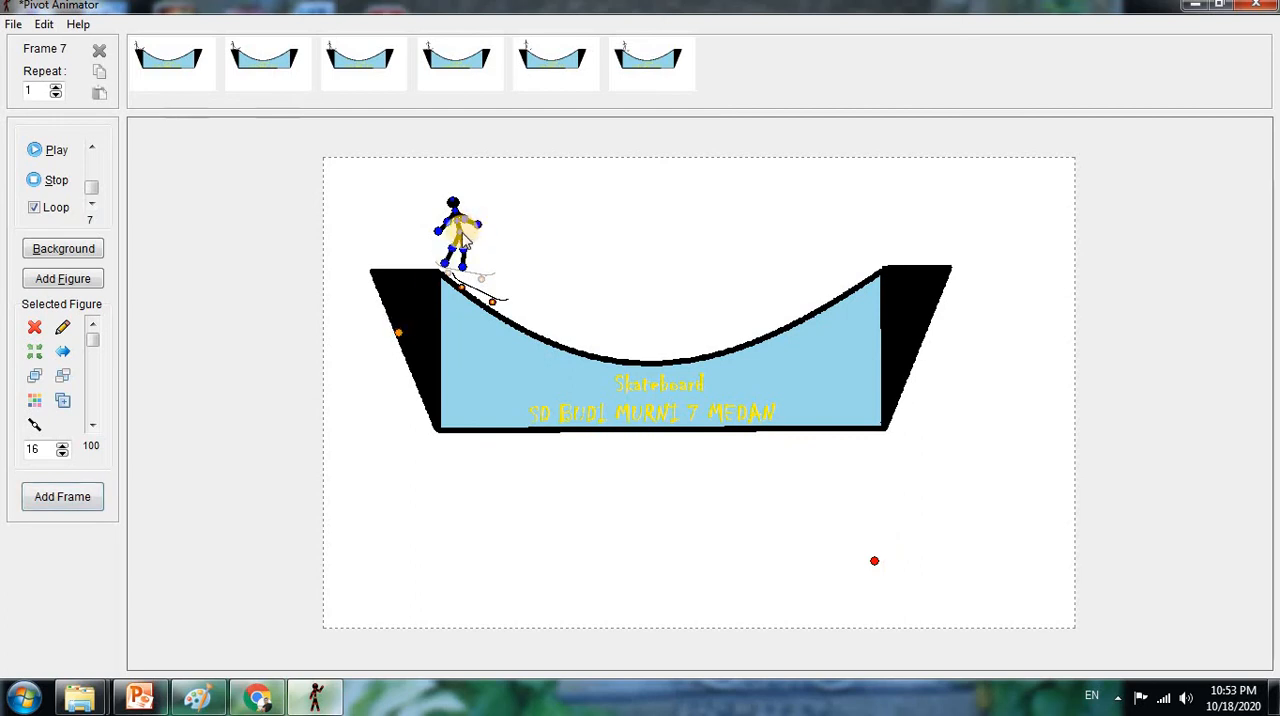
{"action": "left_click_drag", "start_coordinate": [459, 232], "coordinate": [486, 245]}
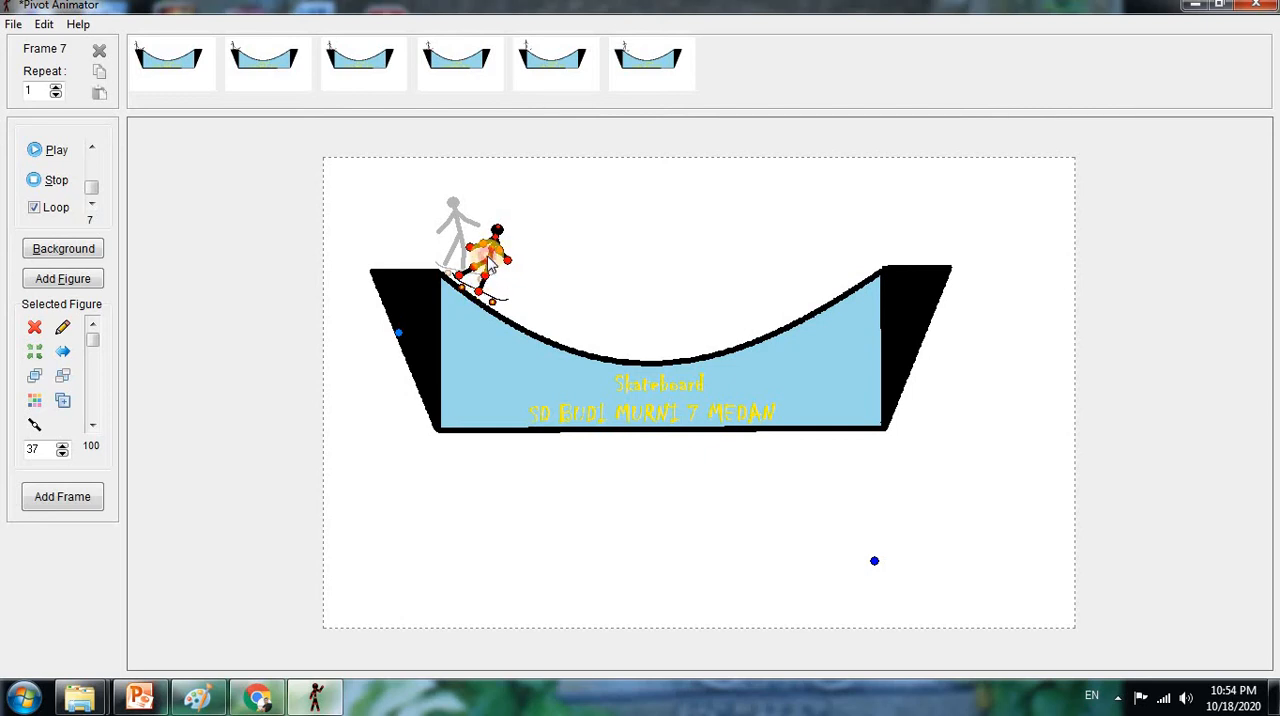
{"action": "left_click_drag", "start_coordinate": [490, 262], "coordinate": [470, 273]}
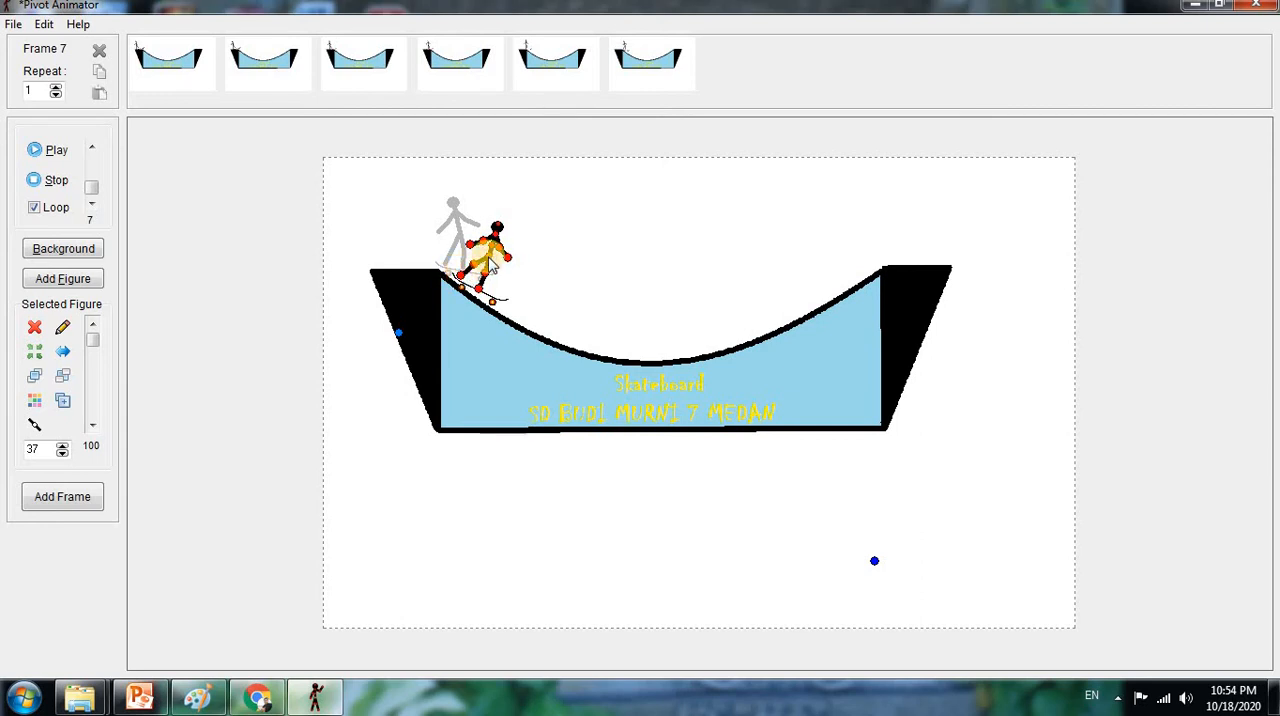
{"action": "left_click_drag", "start_coordinate": [490, 264], "coordinate": [484, 288]}
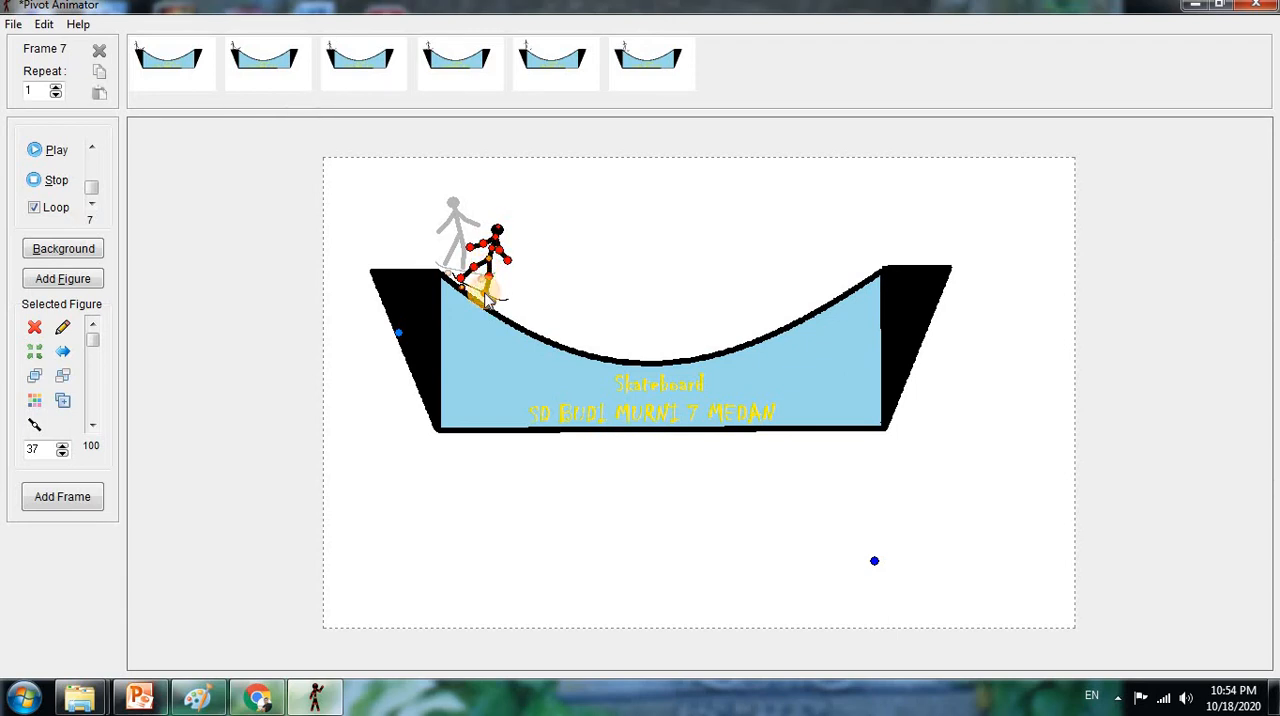
{"action": "left_click", "coordinate": [64, 496]}
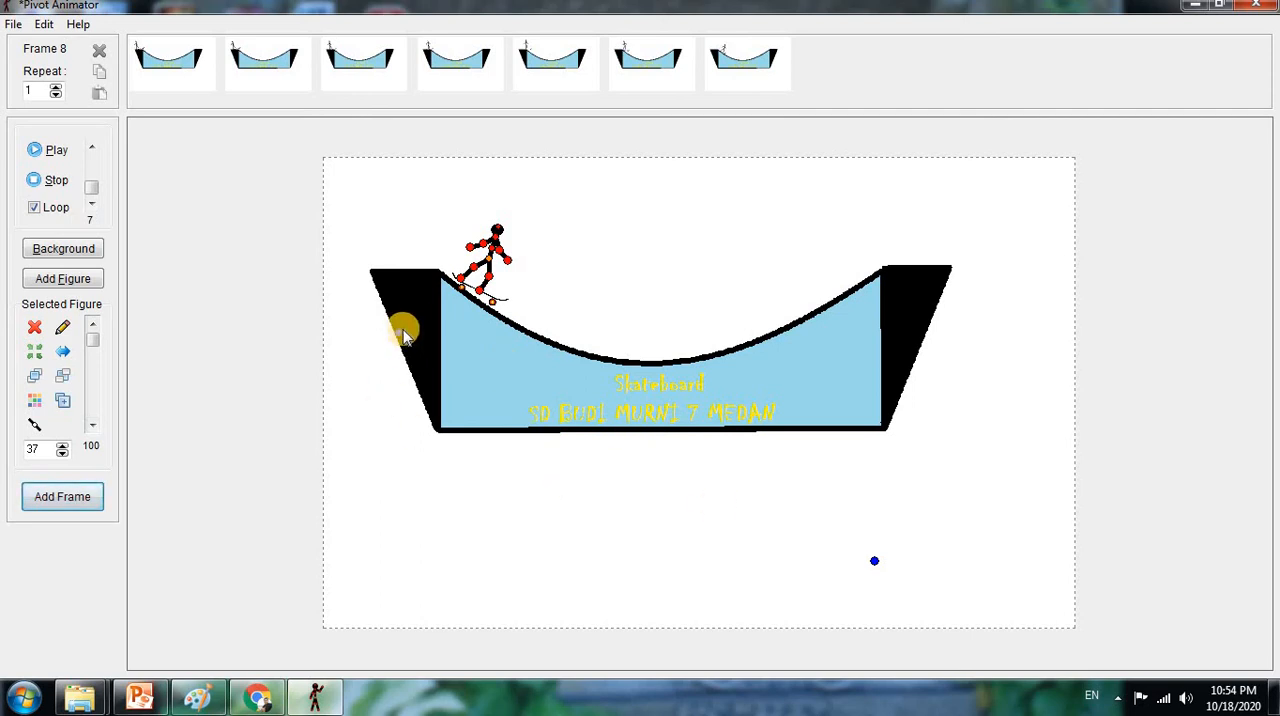
Shift the skateboard and stick figure farther down the slope at the same tilt and add the eighth frame
{"action": "left_click_drag", "start_coordinate": [398, 335], "coordinate": [434, 351]}
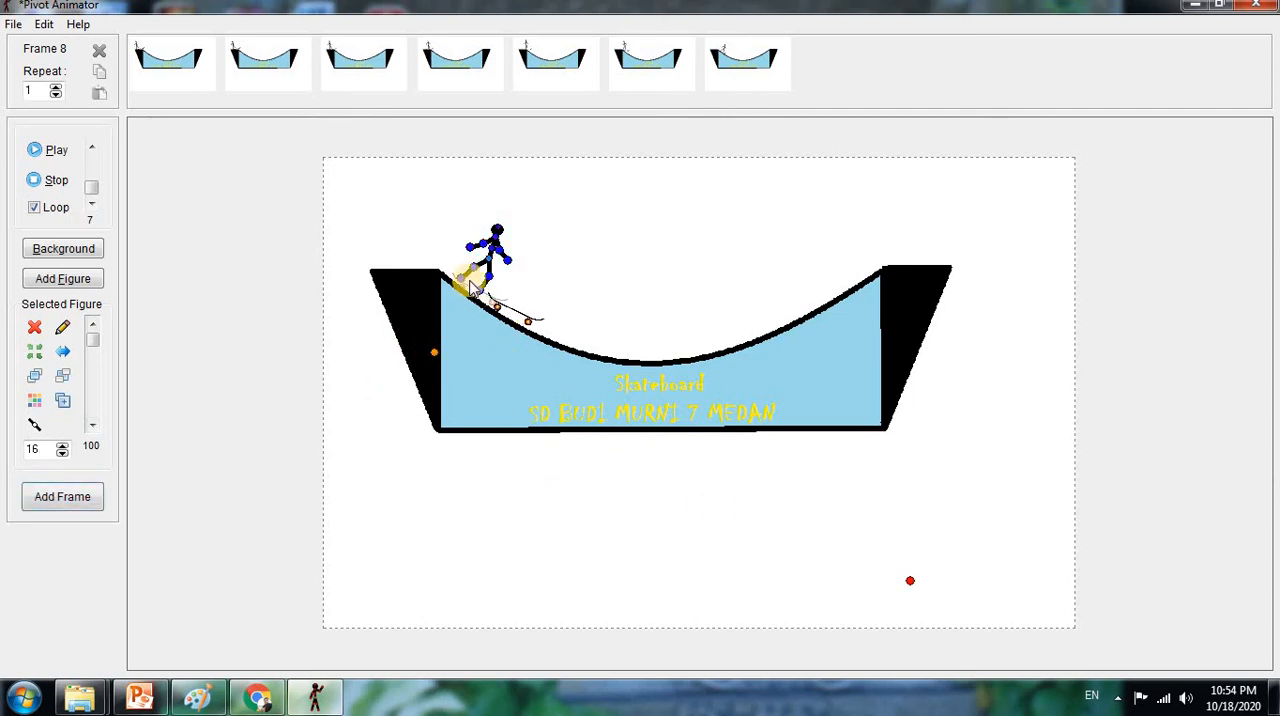
{"action": "left_click_drag", "start_coordinate": [508, 270], "coordinate": [552, 292]}
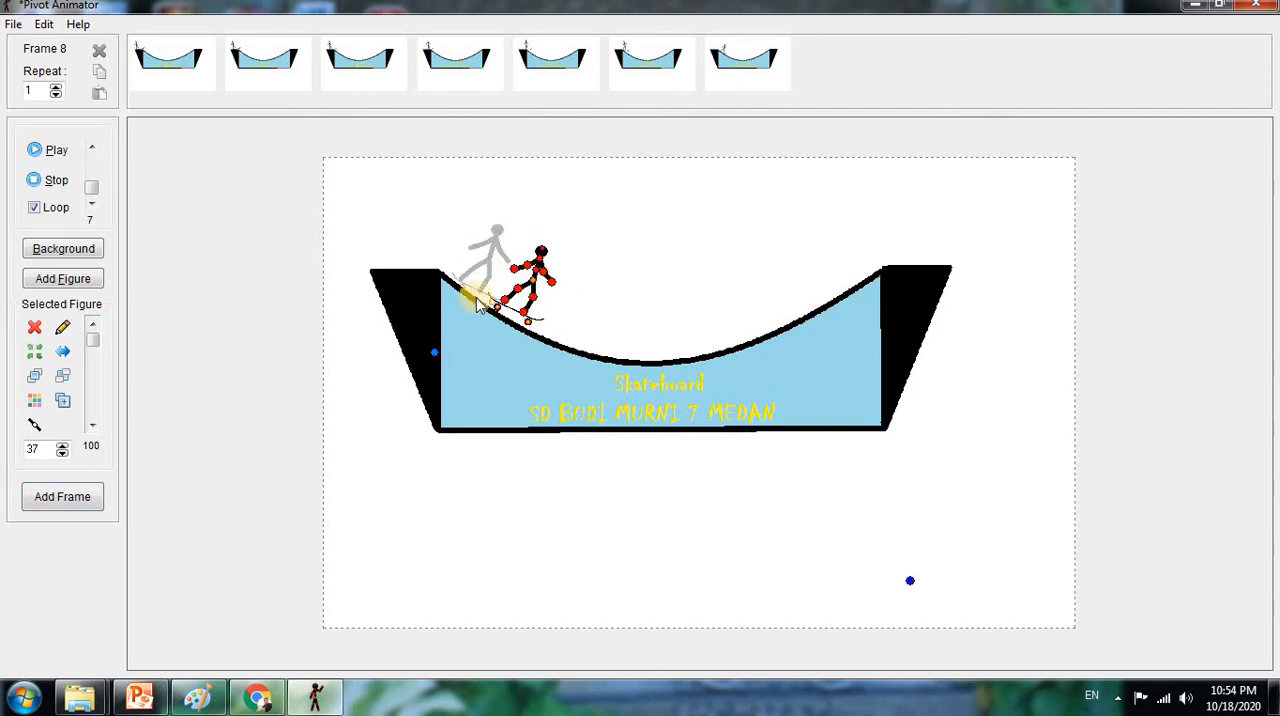
{"action": "left_click", "coordinate": [62, 497]}
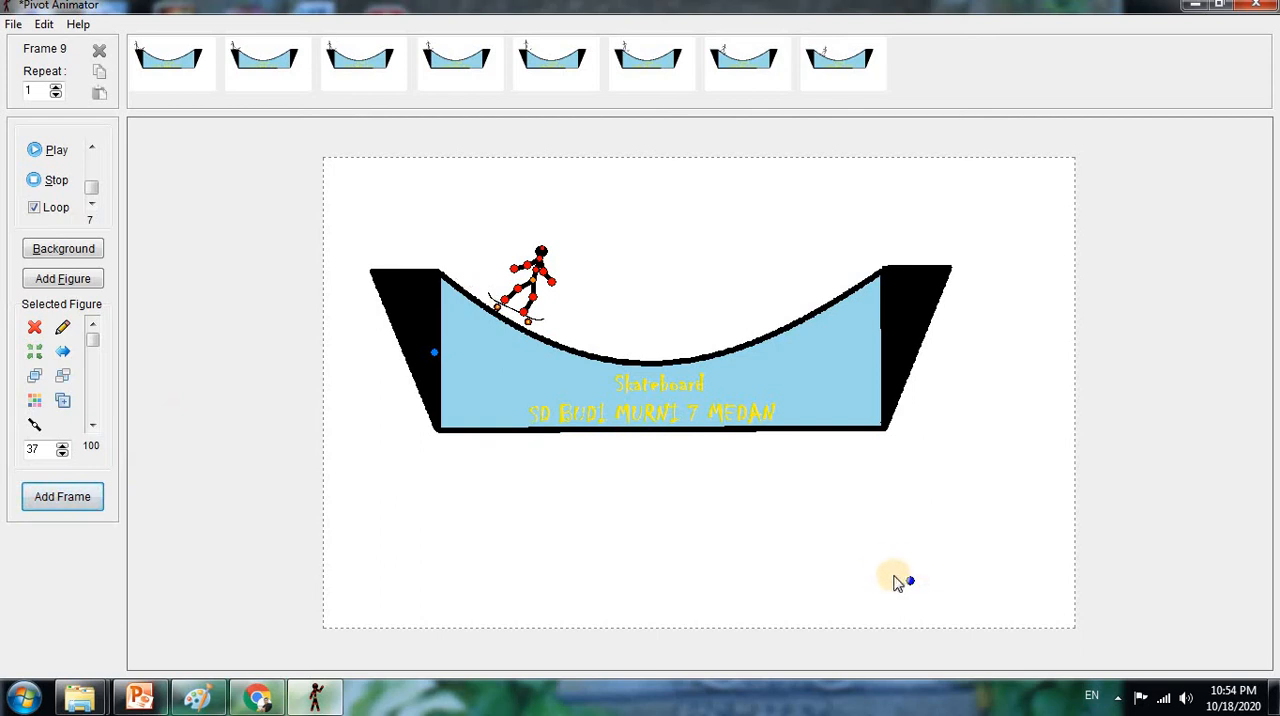
Slide the skateboard to the lower slope with a slightly flatter tilt, place the stick figure on it, and add the ninth frame
{"action": "left_click", "coordinate": [910, 581]}
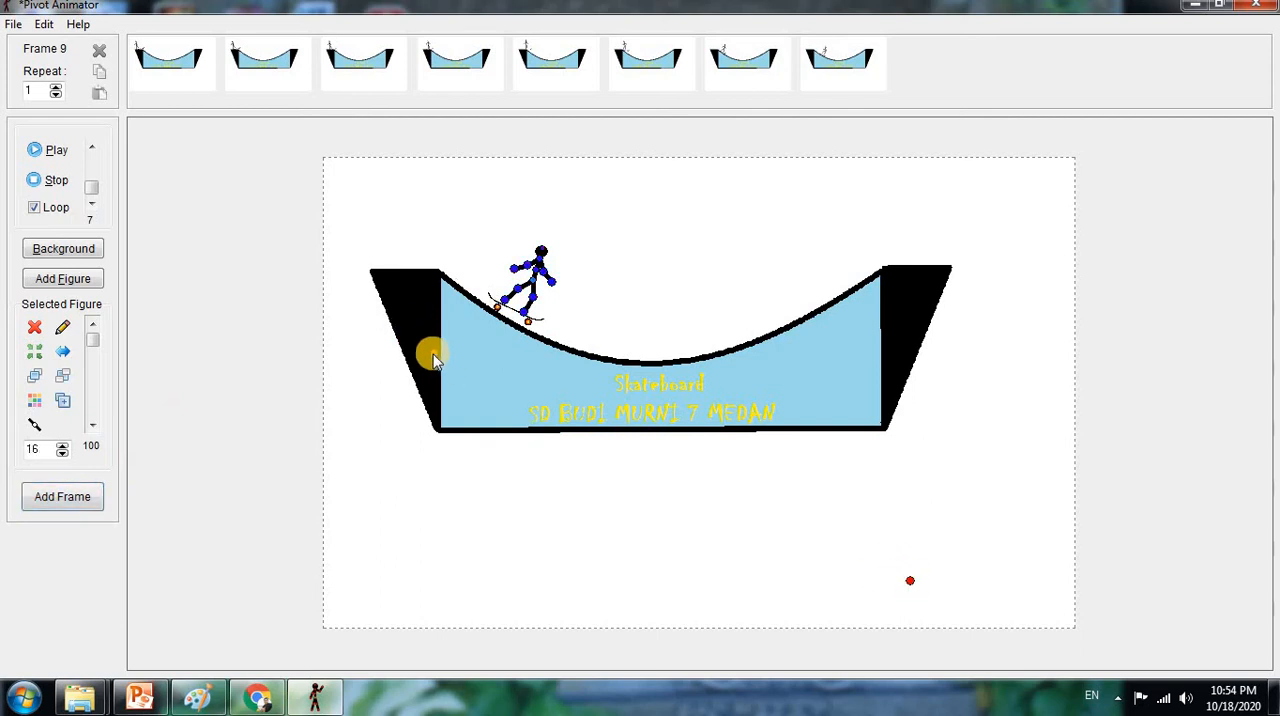
{"action": "left_click_drag", "start_coordinate": [432, 352], "coordinate": [480, 377]}
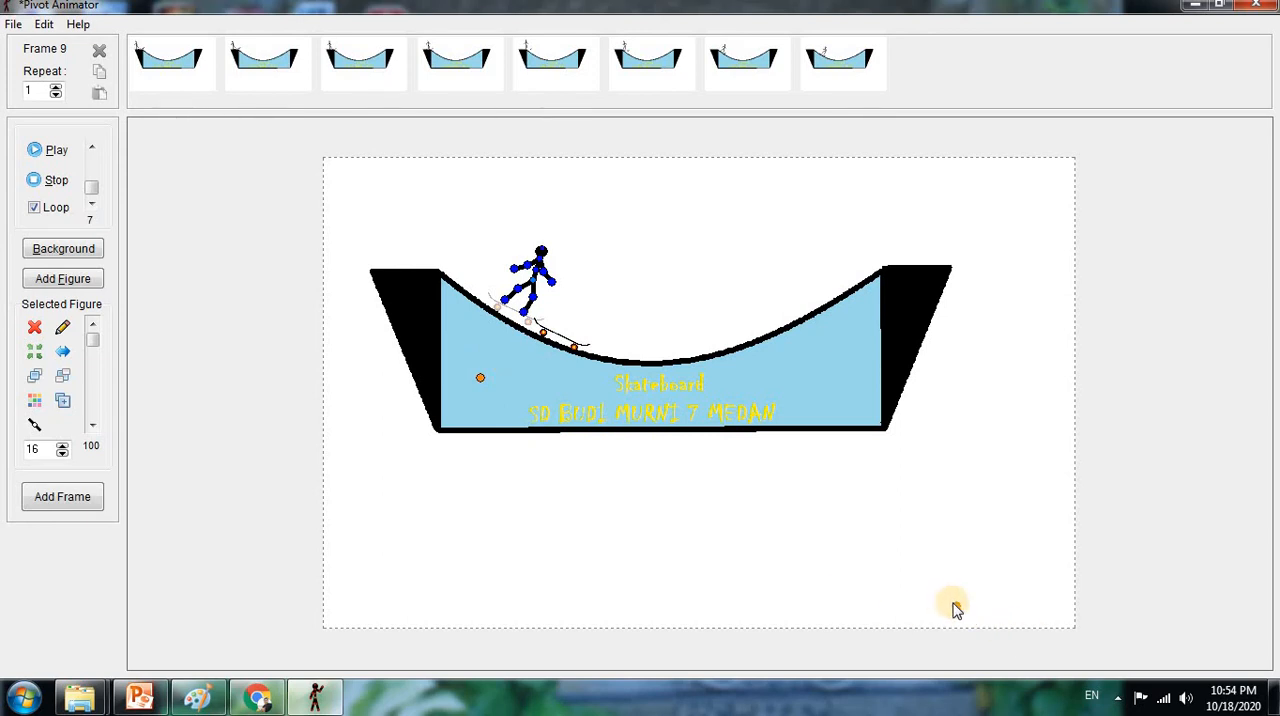
{"action": "left_click_drag", "start_coordinate": [955, 607], "coordinate": [965, 586]}
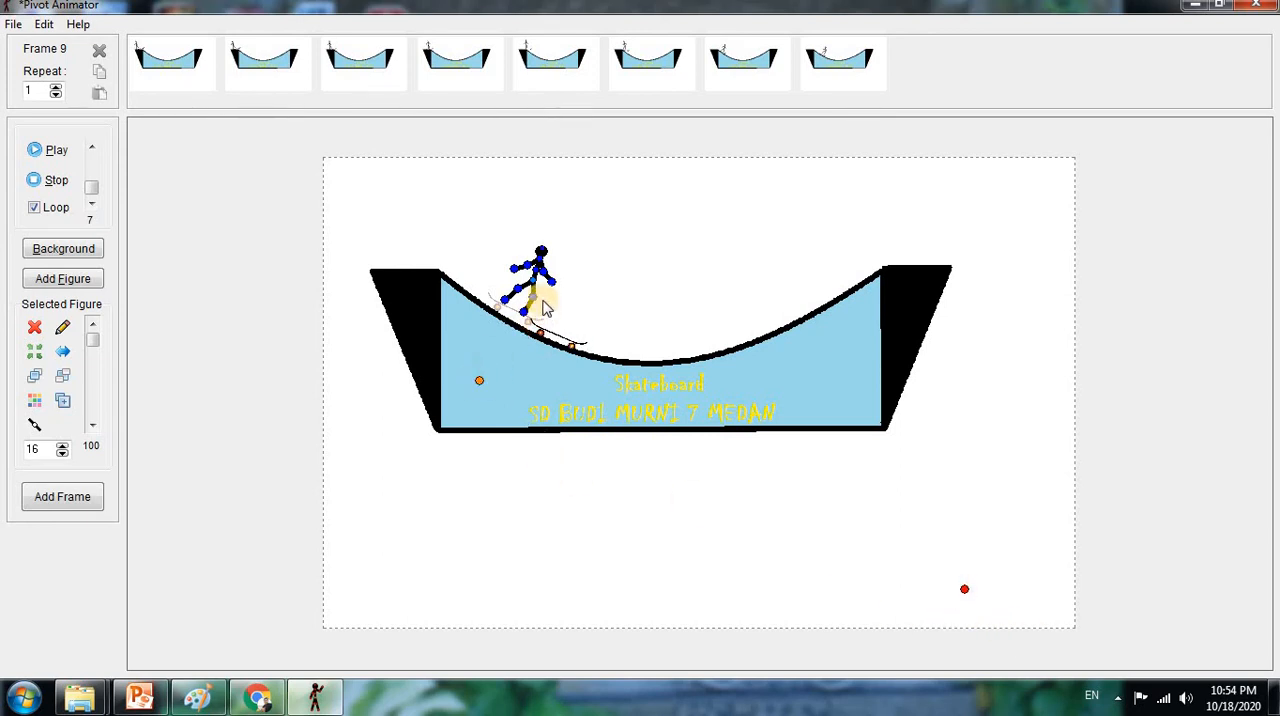
{"action": "left_click", "coordinate": [545, 287]}
{"action": "left_click_drag", "start_coordinate": [545, 287], "coordinate": [570, 297]}
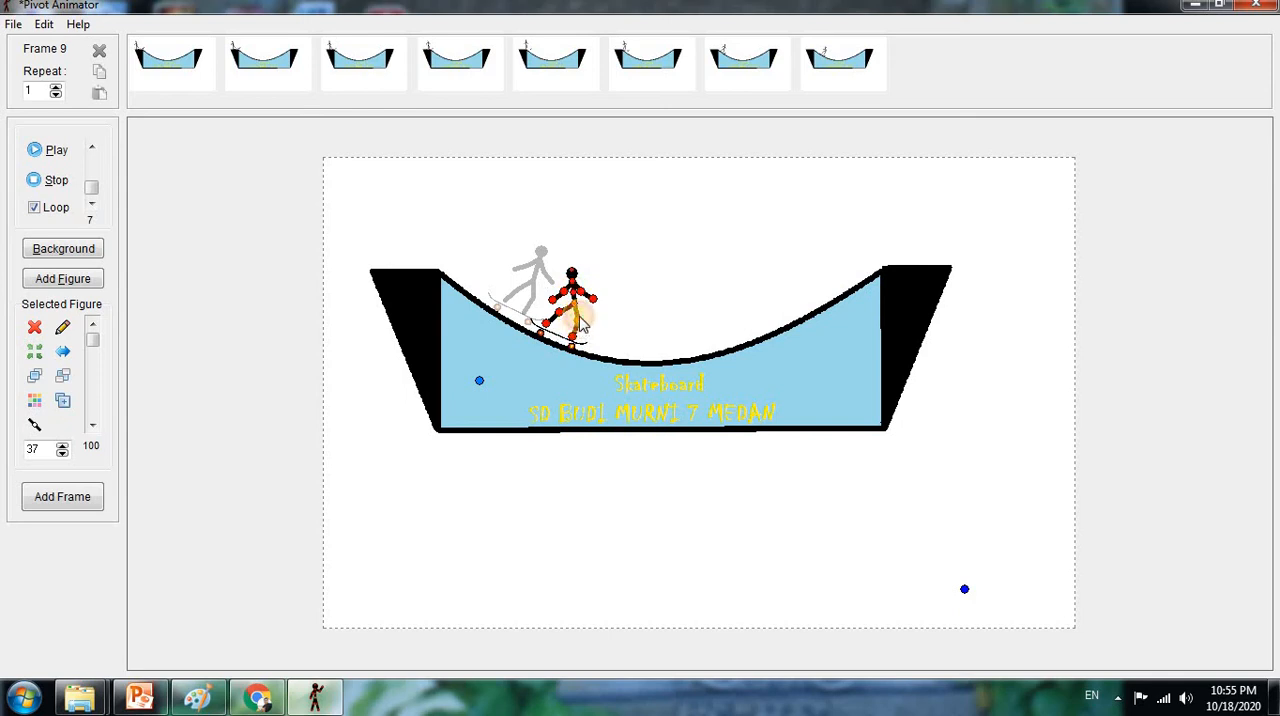
{"action": "left_click_drag", "start_coordinate": [579, 303], "coordinate": [582, 300]}
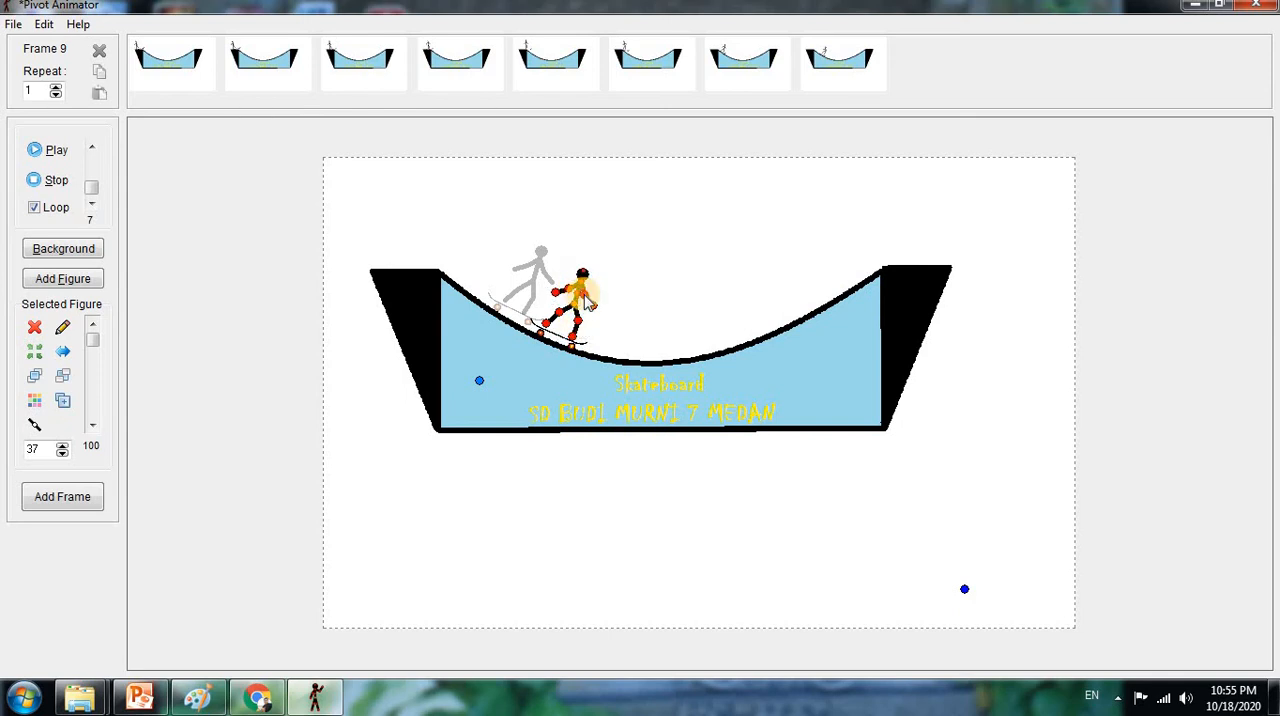
{"action": "left_click", "coordinate": [75, 497]}
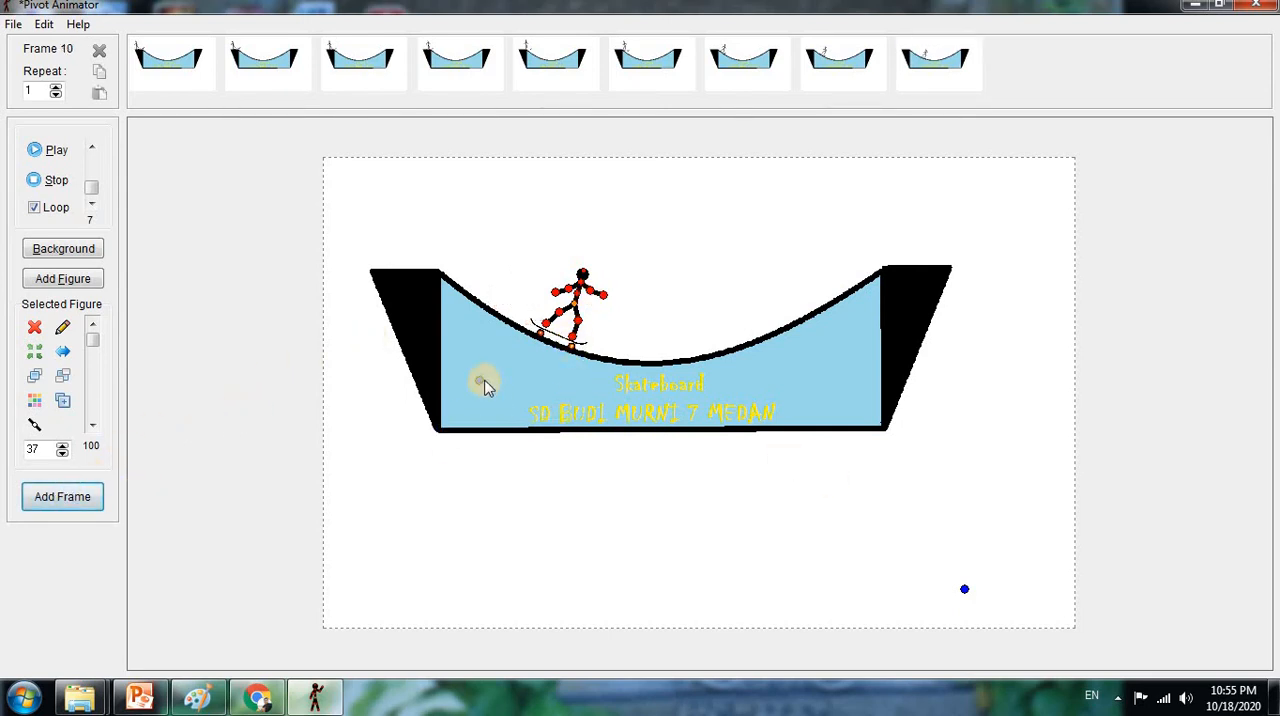
Move the skateboard near the bowl's lowest point, flatten its tilt, pose the stick figure with its front arm raised, and add the tenth frame
{"action": "left_click_drag", "start_coordinate": [480, 384], "coordinate": [535, 393]}
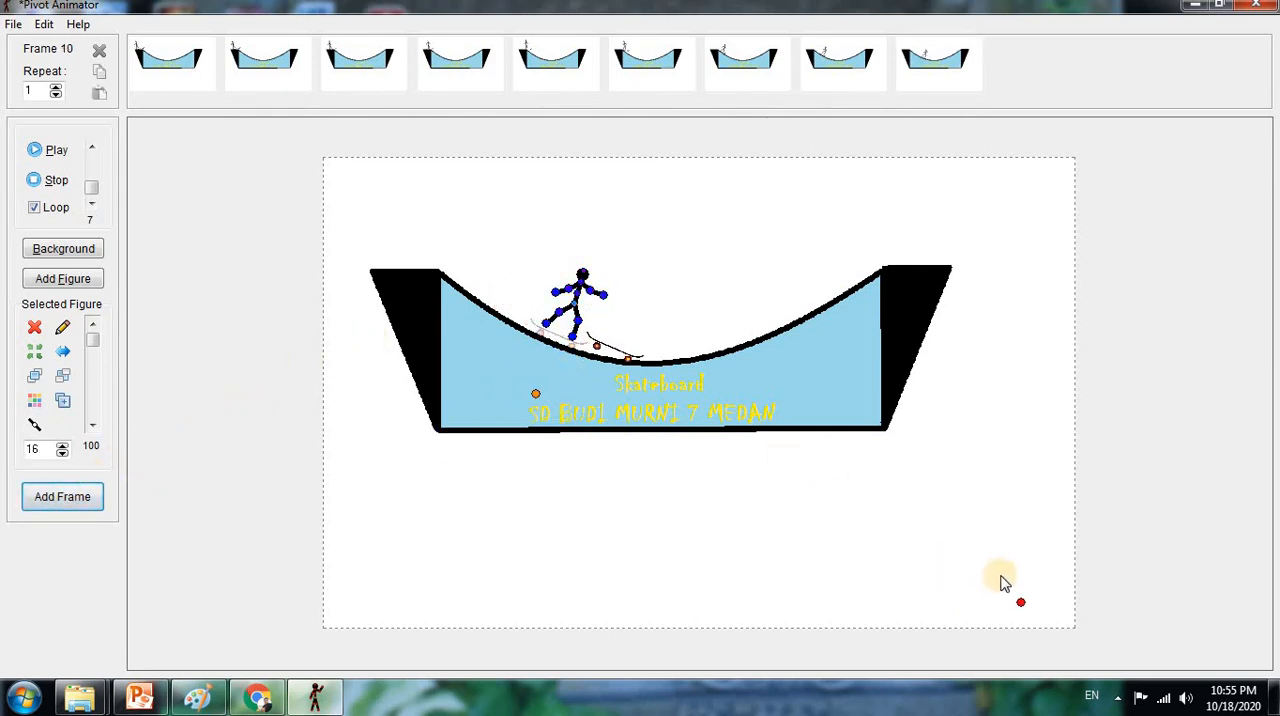
{"action": "left_click_drag", "start_coordinate": [1022, 606], "coordinate": [1050, 514]}
{"action": "left_click_drag", "start_coordinate": [537, 395], "coordinate": [540, 413]}
{"action": "left_click_drag", "start_coordinate": [566, 331], "coordinate": [639, 300]}
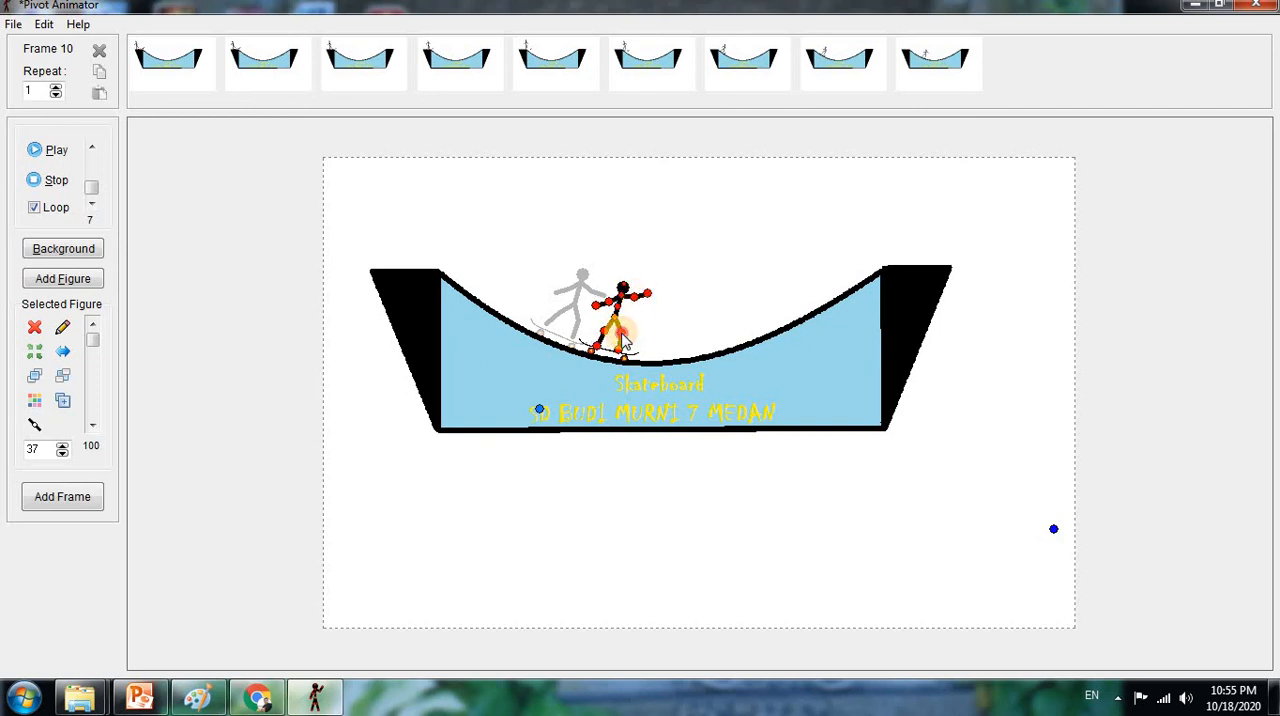
{"action": "left_click", "coordinate": [63, 497]}
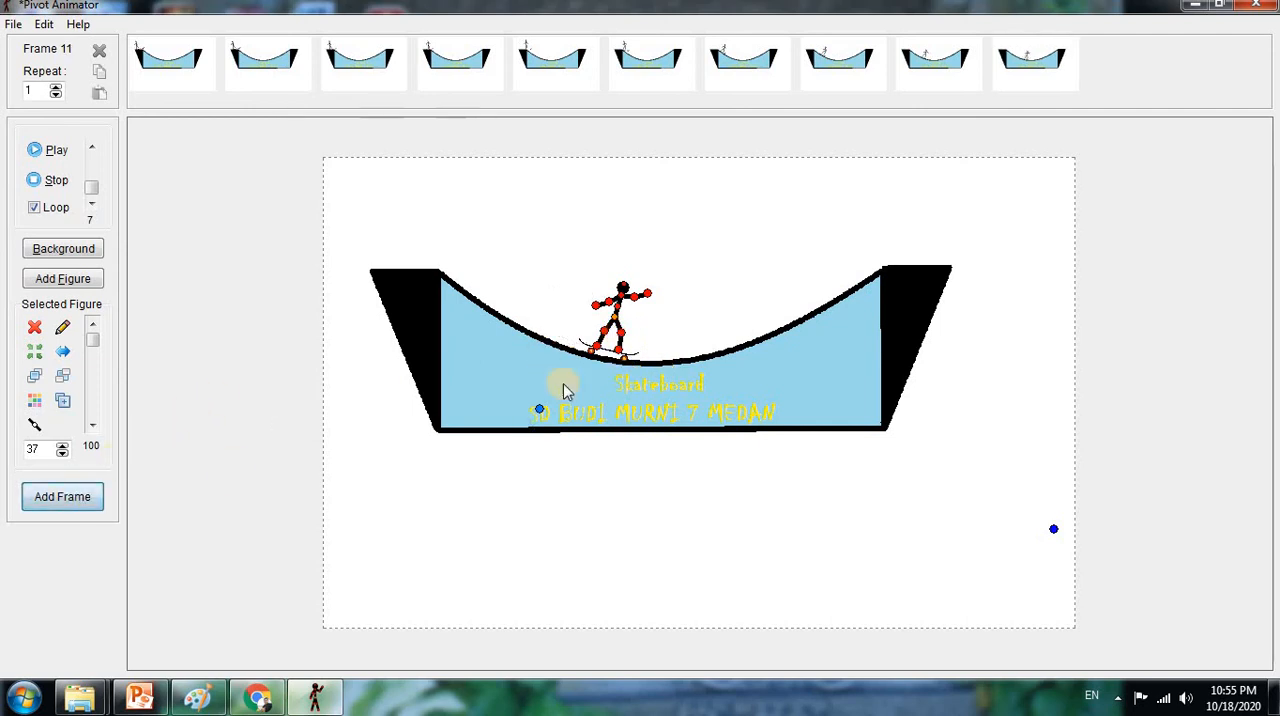
Place the skateboard at the bottom of the bowl with its front slightly raised, stand the stick figure on it, and add the eleventh frame
{"action": "left_click_drag", "start_coordinate": [539, 413], "coordinate": [601, 410]}
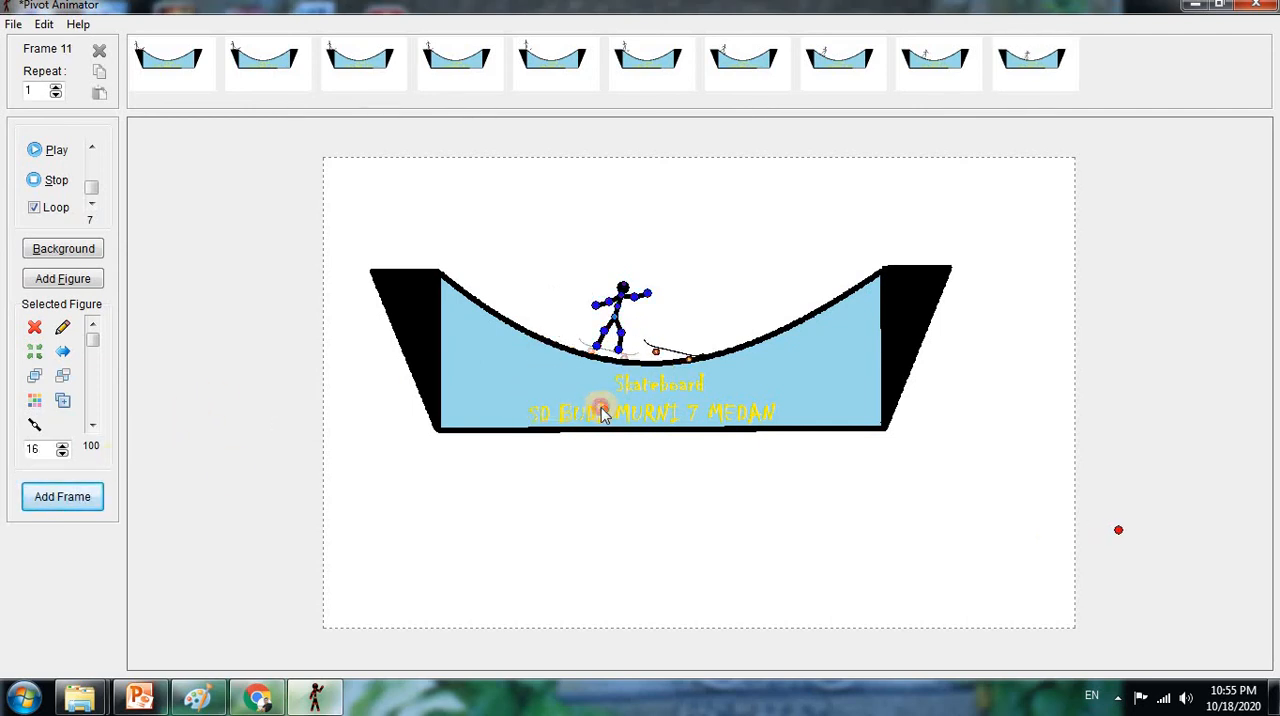
{"action": "left_click_drag", "start_coordinate": [1118, 532], "coordinate": [1124, 346]}
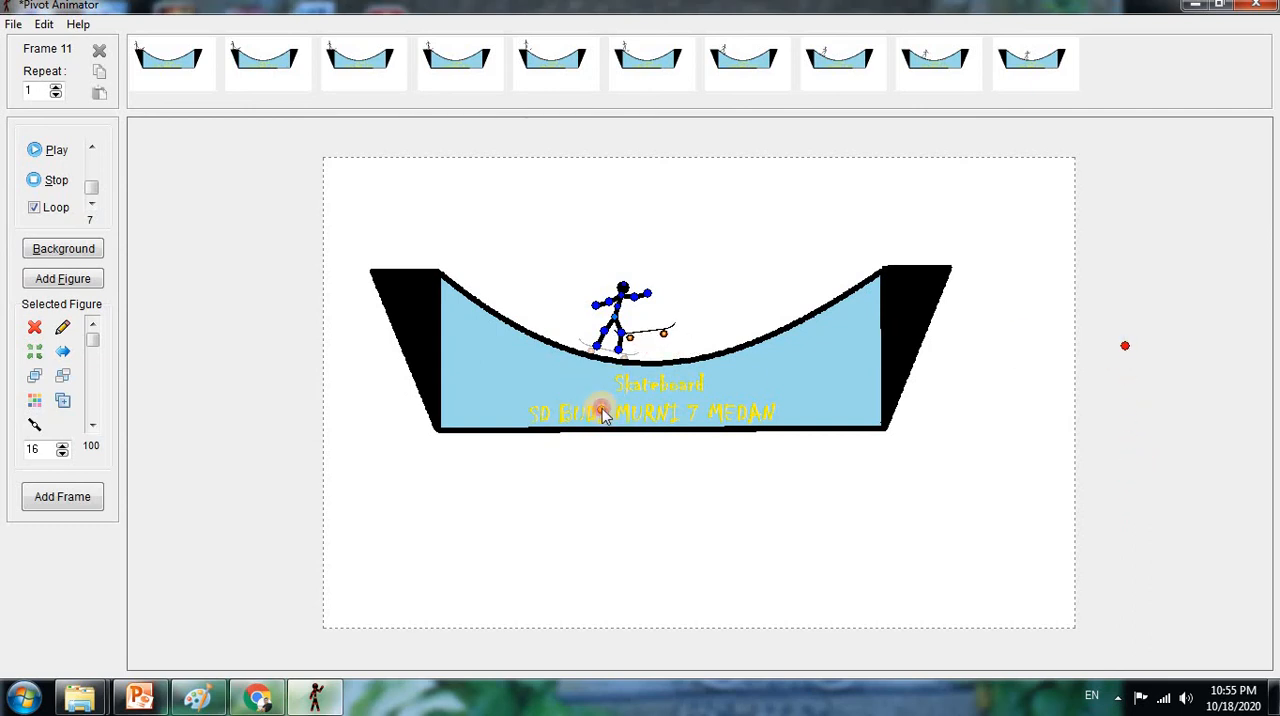
{"action": "left_click_drag", "start_coordinate": [601, 410], "coordinate": [622, 430]}
{"action": "left_click_drag", "start_coordinate": [617, 330], "coordinate": [675, 320]}
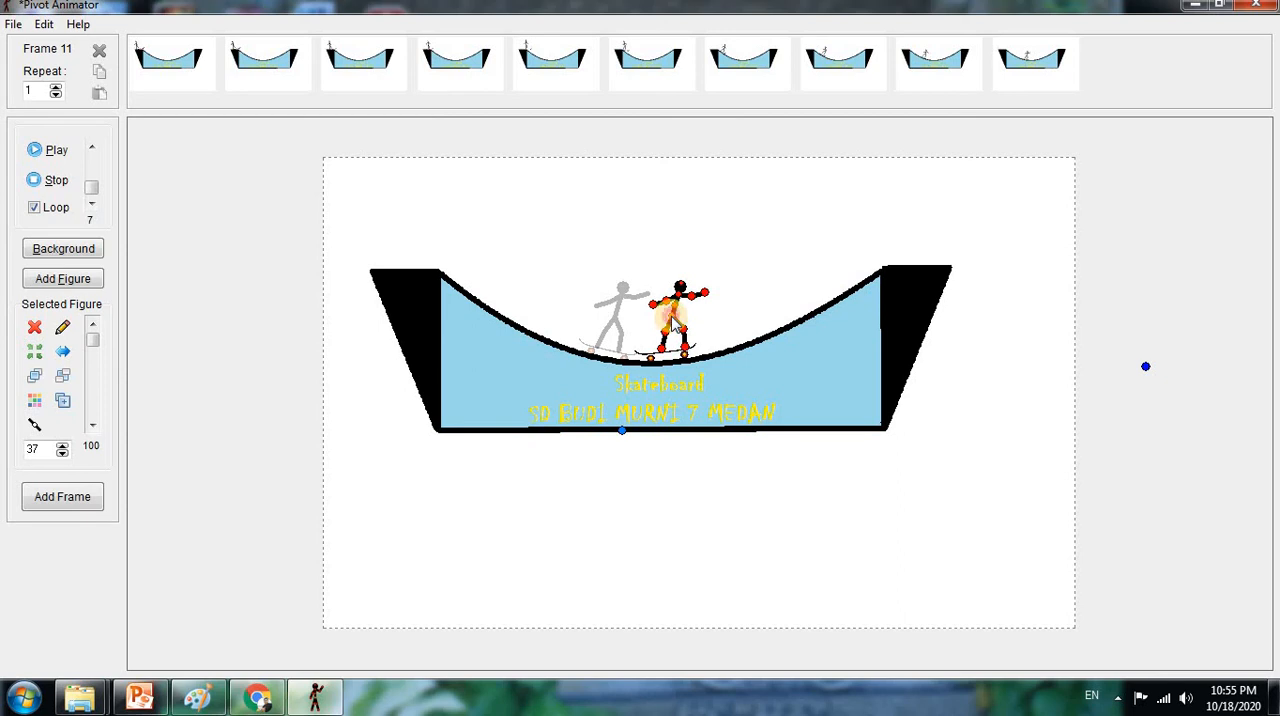
{"action": "left_click_drag", "start_coordinate": [673, 322], "coordinate": [662, 322]}
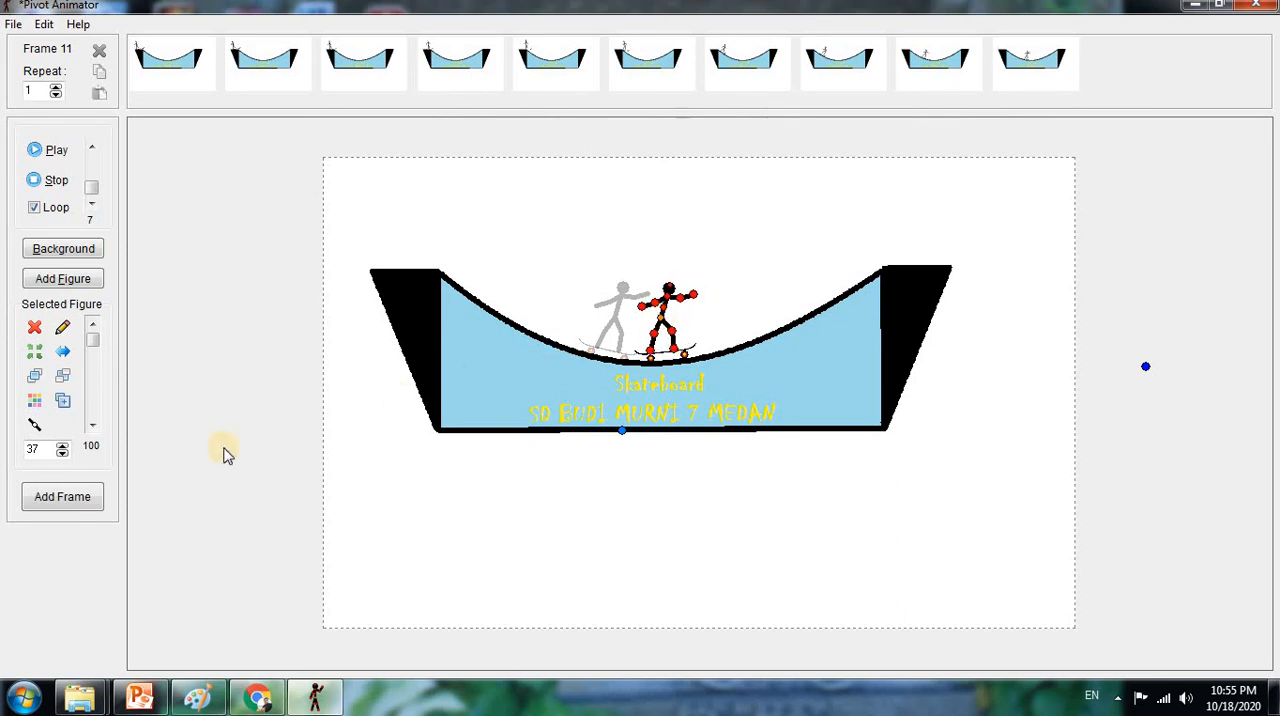
{"action": "left_click", "coordinate": [60, 500]}
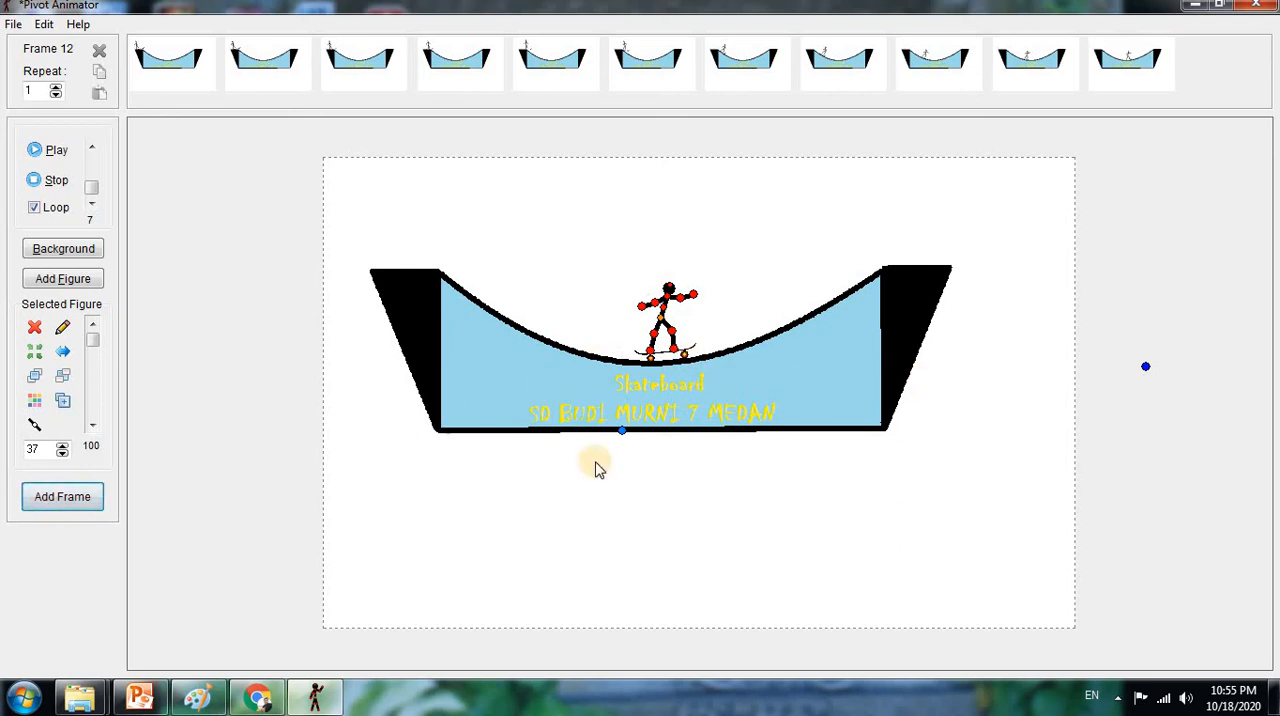
Move the skateboard onto the start of the rising slope, tilt it upward, pose the stick figure on it, and add the twelfth frame
{"action": "left_click_drag", "start_coordinate": [622, 436], "coordinate": [684, 420]}
{"action": "left_click_drag", "start_coordinate": [1209, 357], "coordinate": [1172, 283]}
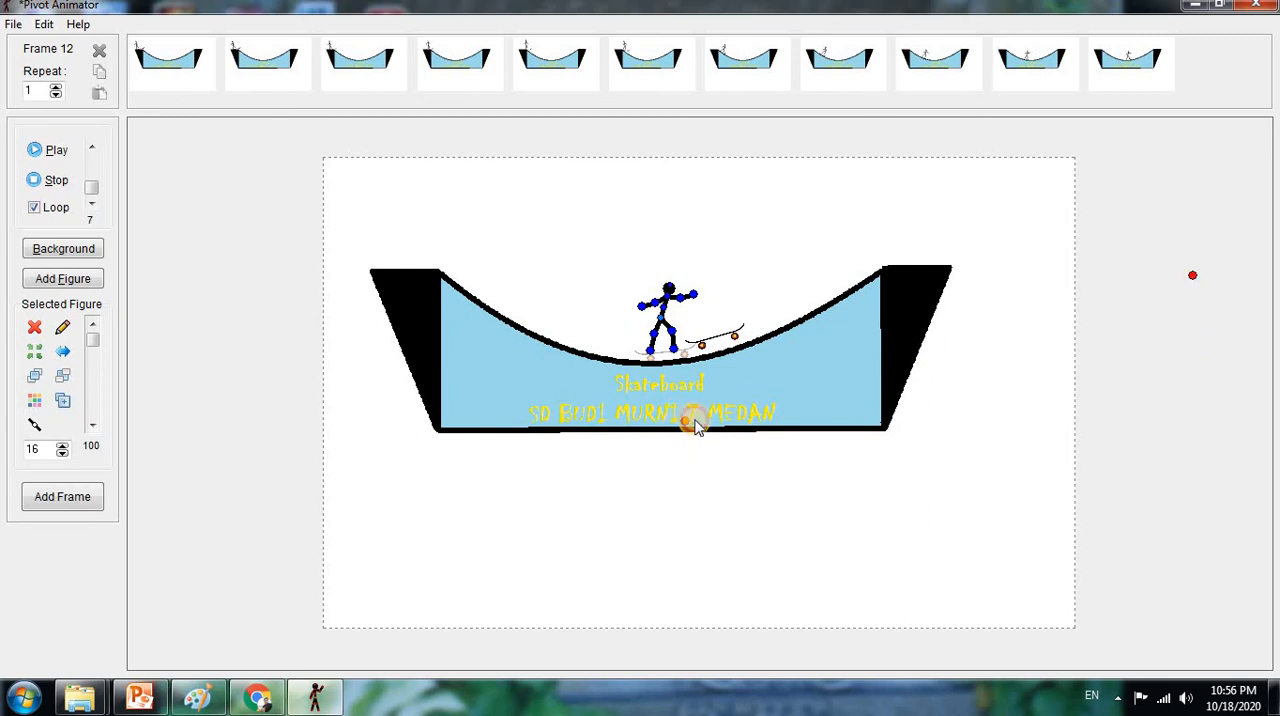
{"action": "left_click_drag", "start_coordinate": [695, 420], "coordinate": [701, 423]}
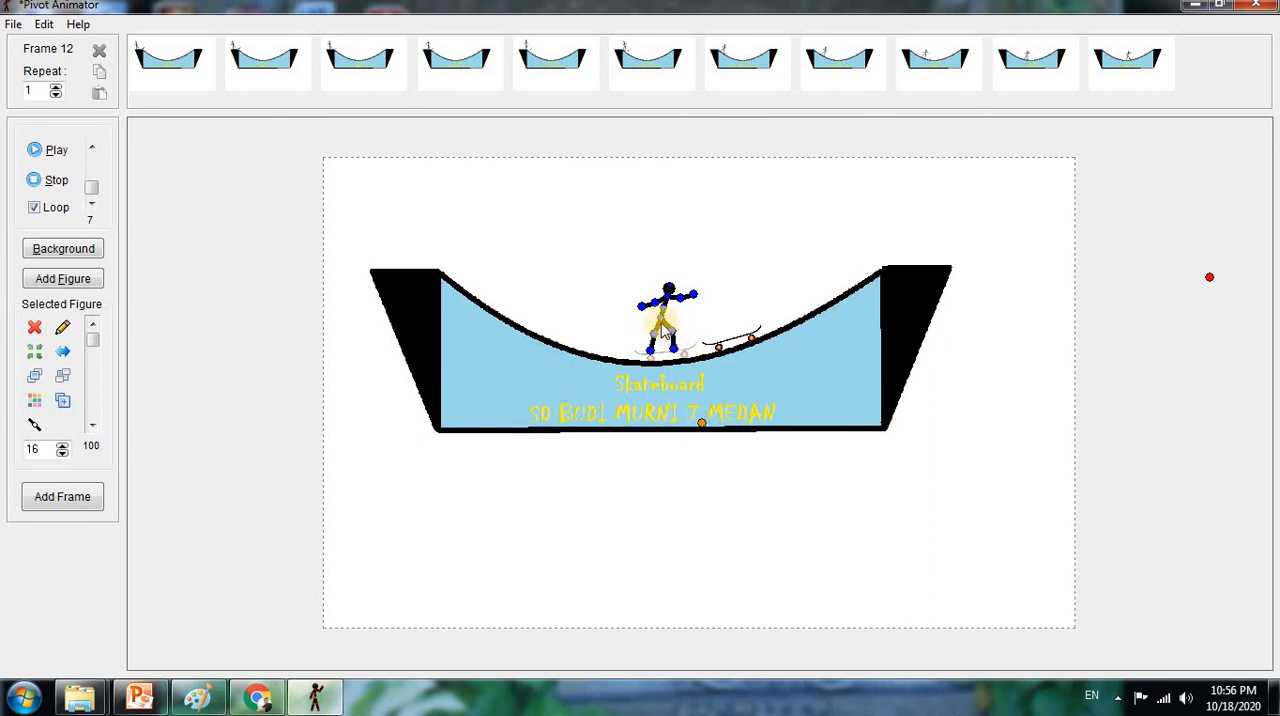
{"action": "left_click_drag", "start_coordinate": [660, 325], "coordinate": [727, 318]}
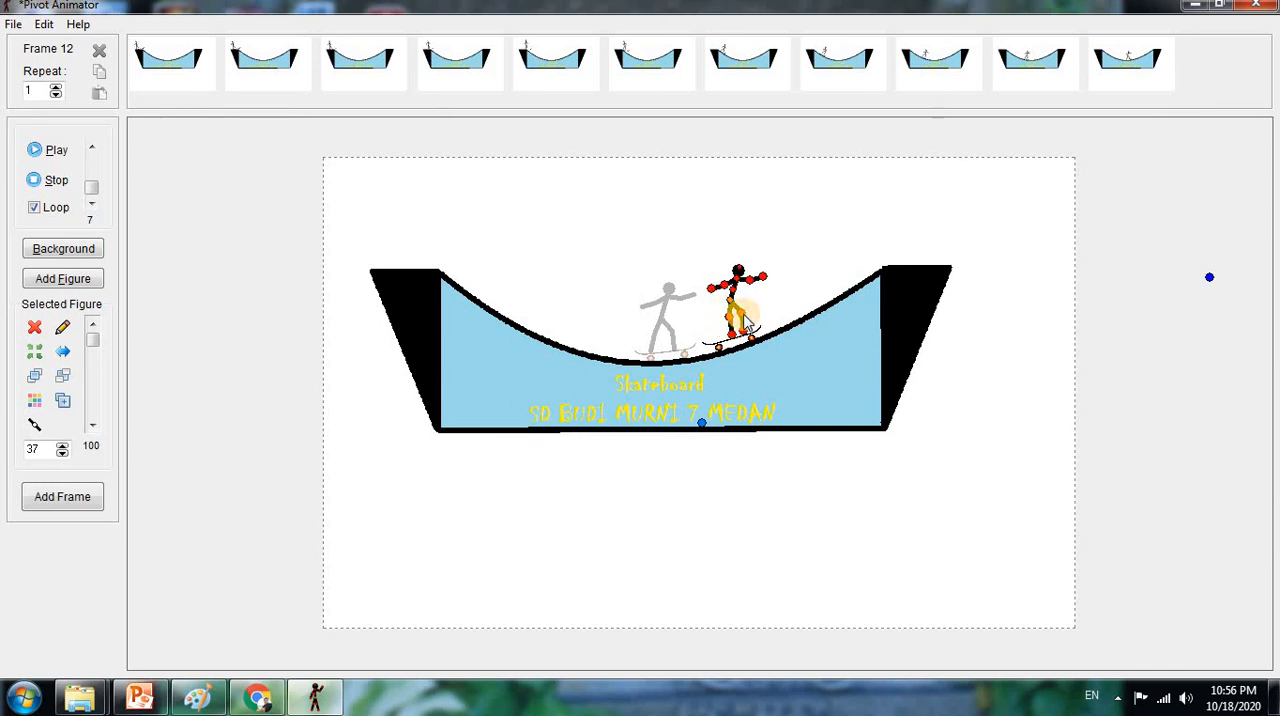
{"action": "left_click_drag", "start_coordinate": [737, 299], "coordinate": [718, 297]}
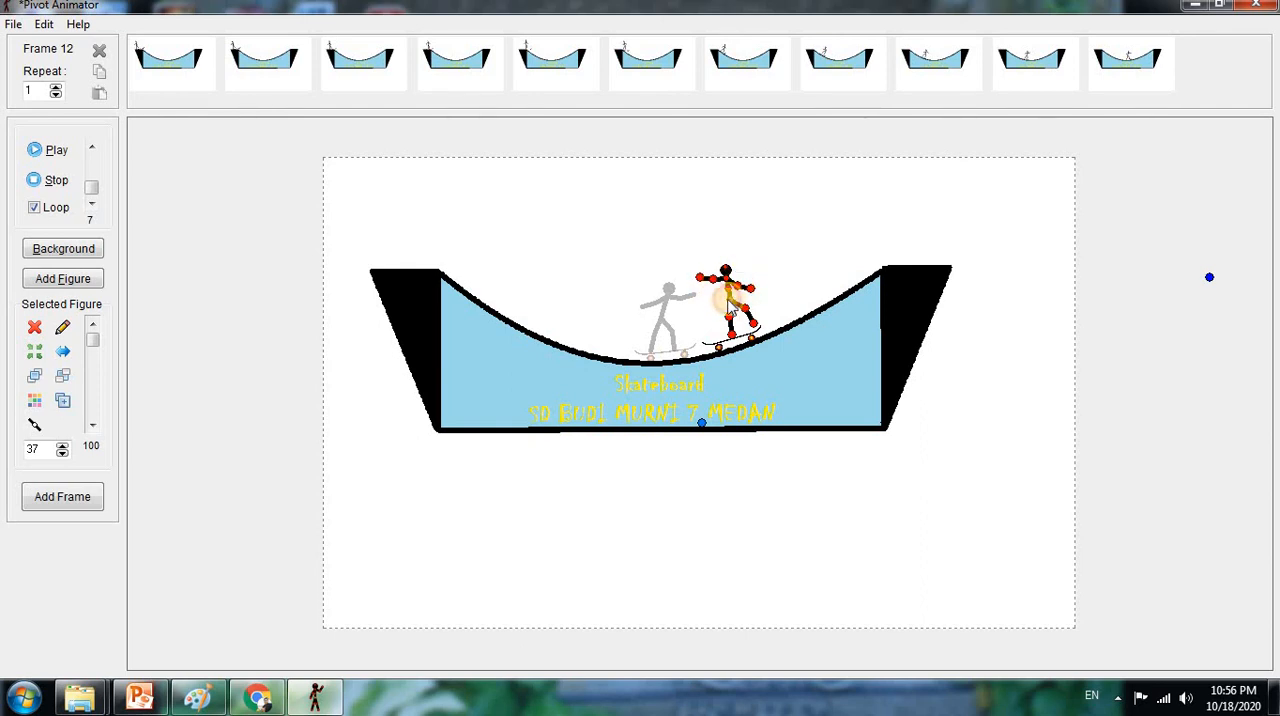
{"action": "left_click_drag", "start_coordinate": [729, 301], "coordinate": [718, 305]}
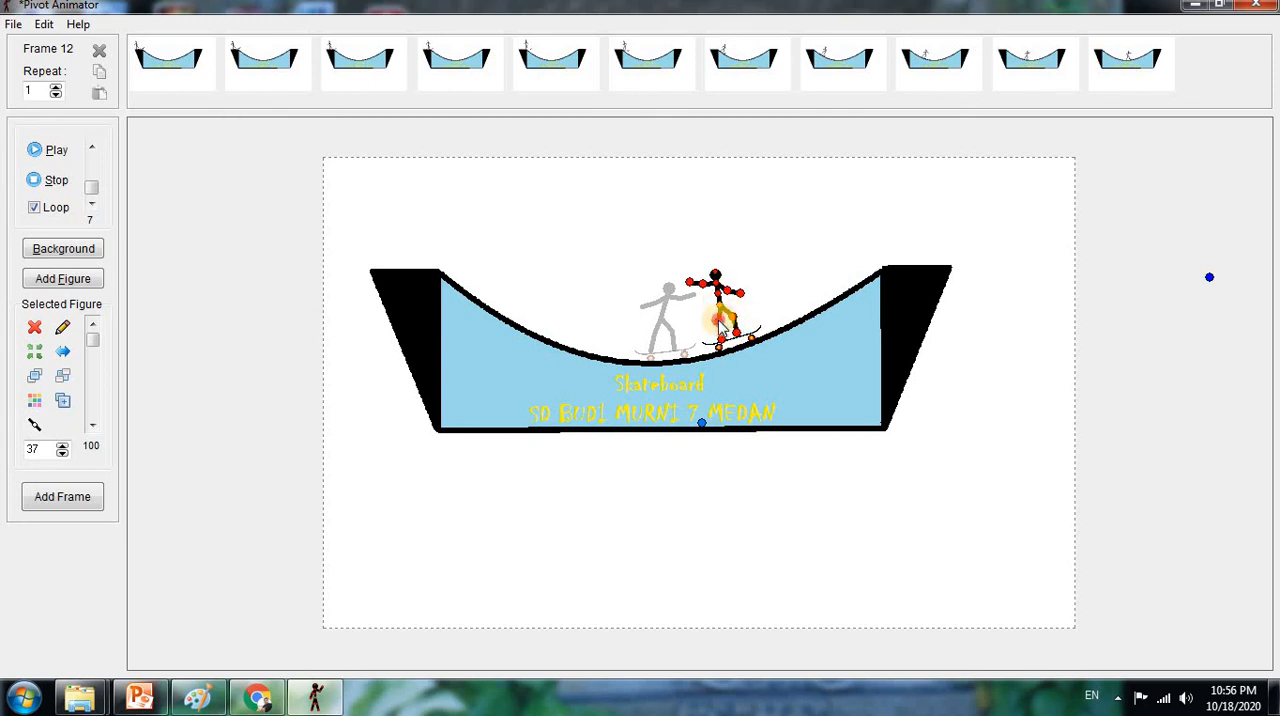
{"action": "left_click", "coordinate": [88, 500]}
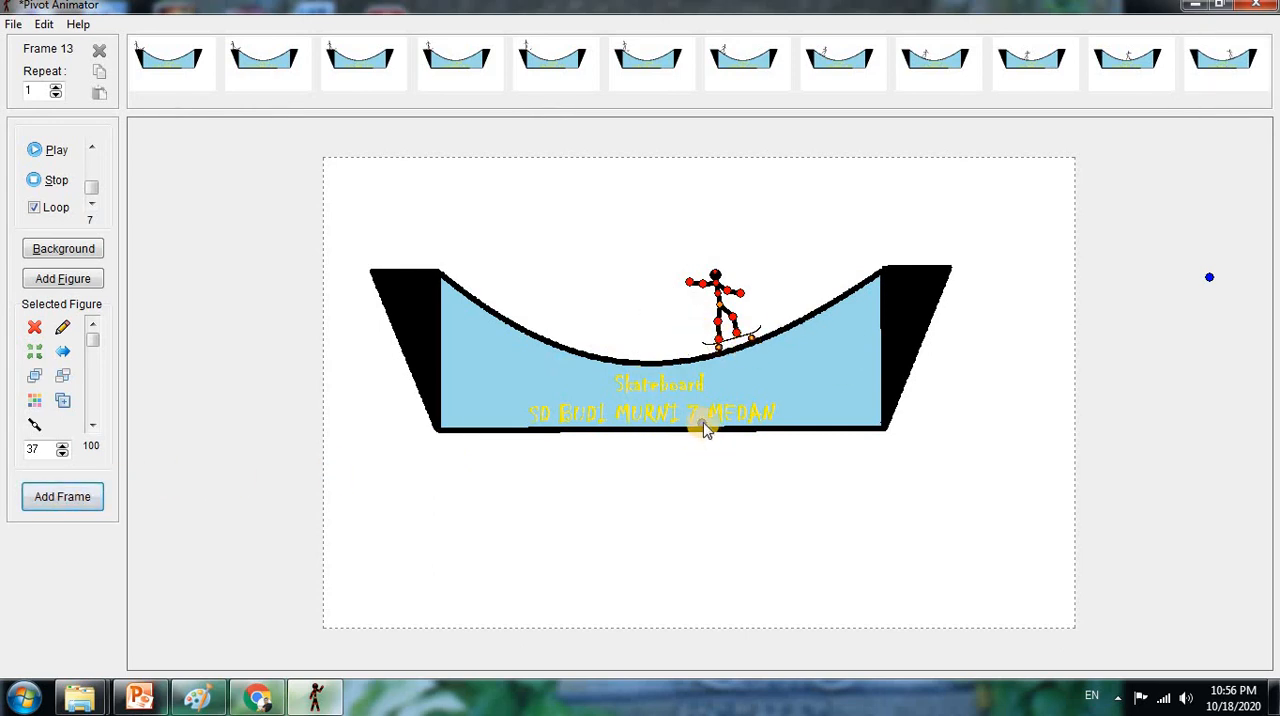
Shift the skateboard farther up the rising slope with a steeper tilt, place the stick figure on it, lower its rear arm, and add the thirteenth frame
{"action": "left_click_drag", "start_coordinate": [703, 422], "coordinate": [756, 401]}
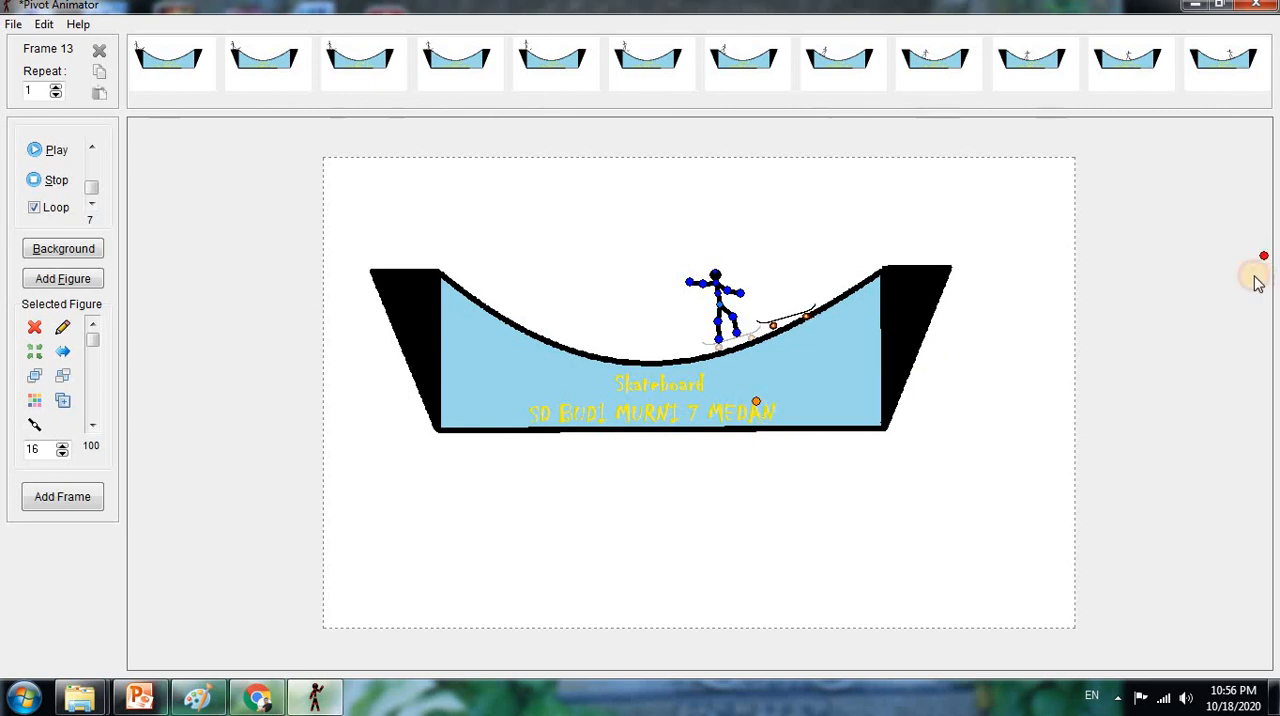
{"action": "left_click_drag", "start_coordinate": [1262, 262], "coordinate": [1178, 199]}
{"action": "left_click_drag", "start_coordinate": [756, 401], "coordinate": [761, 409]}
{"action": "left_click_drag", "start_coordinate": [720, 298], "coordinate": [768, 280]}
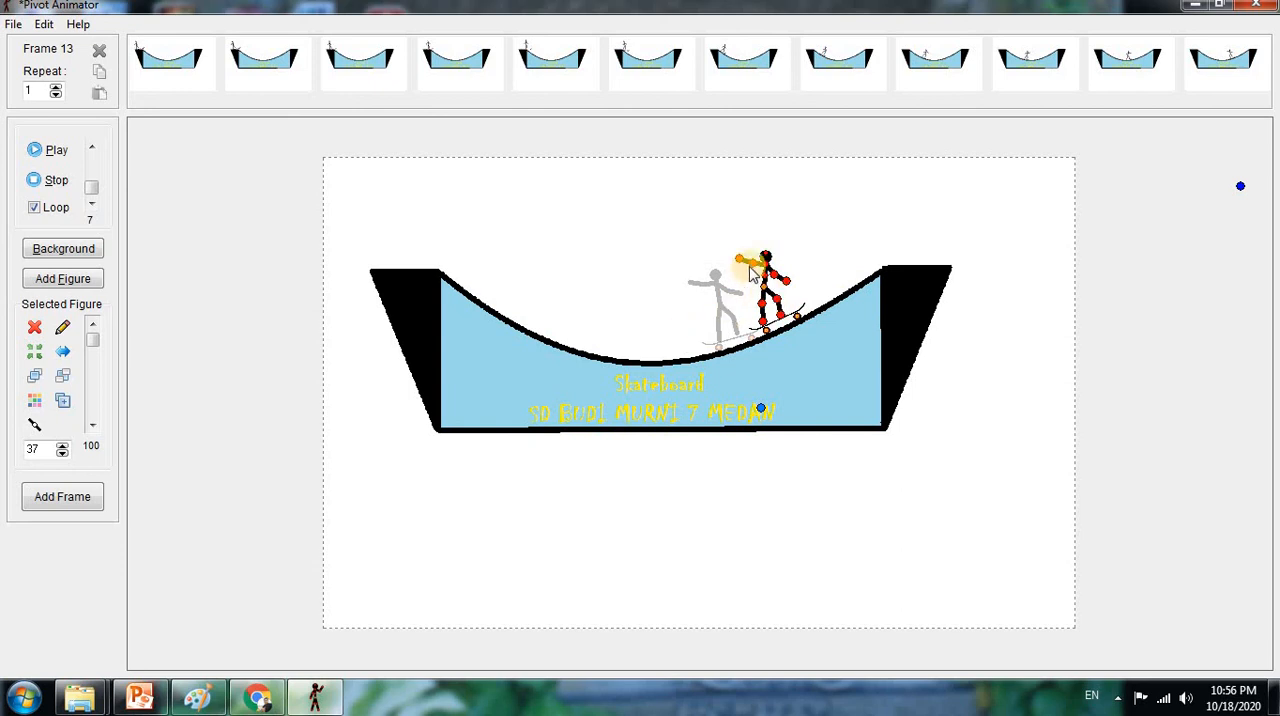
{"action": "left_click_drag", "start_coordinate": [752, 268], "coordinate": [753, 278]}
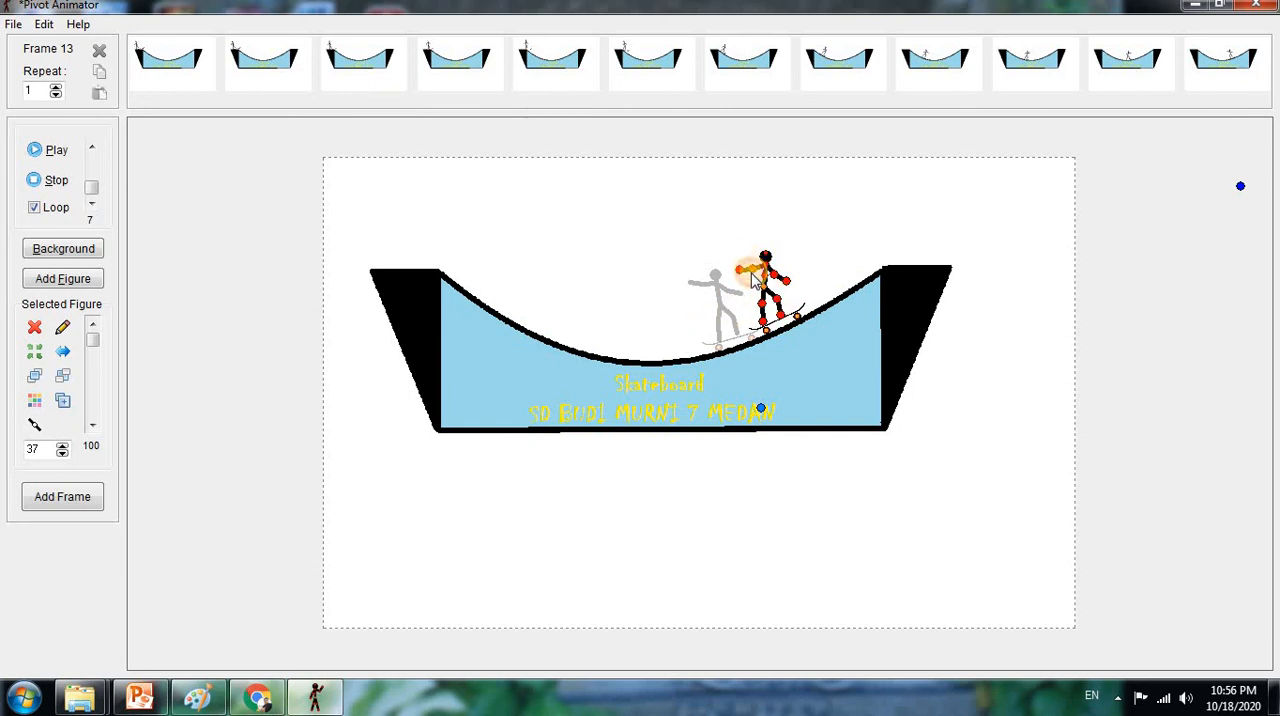
{"action": "left_click", "coordinate": [80, 500]}
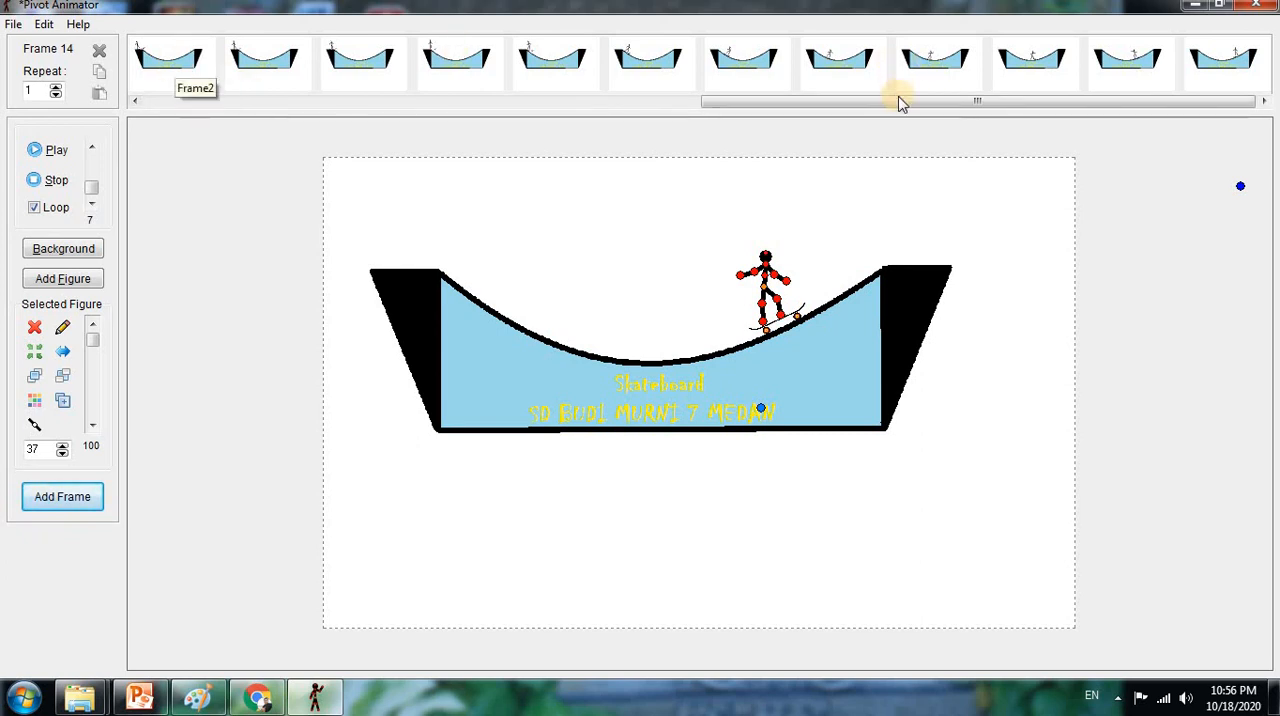
Return the timeline to the first frames and play the animation to preview the ride
{"action": "left_click_drag", "start_coordinate": [1035, 105], "coordinate": [571, 123]}
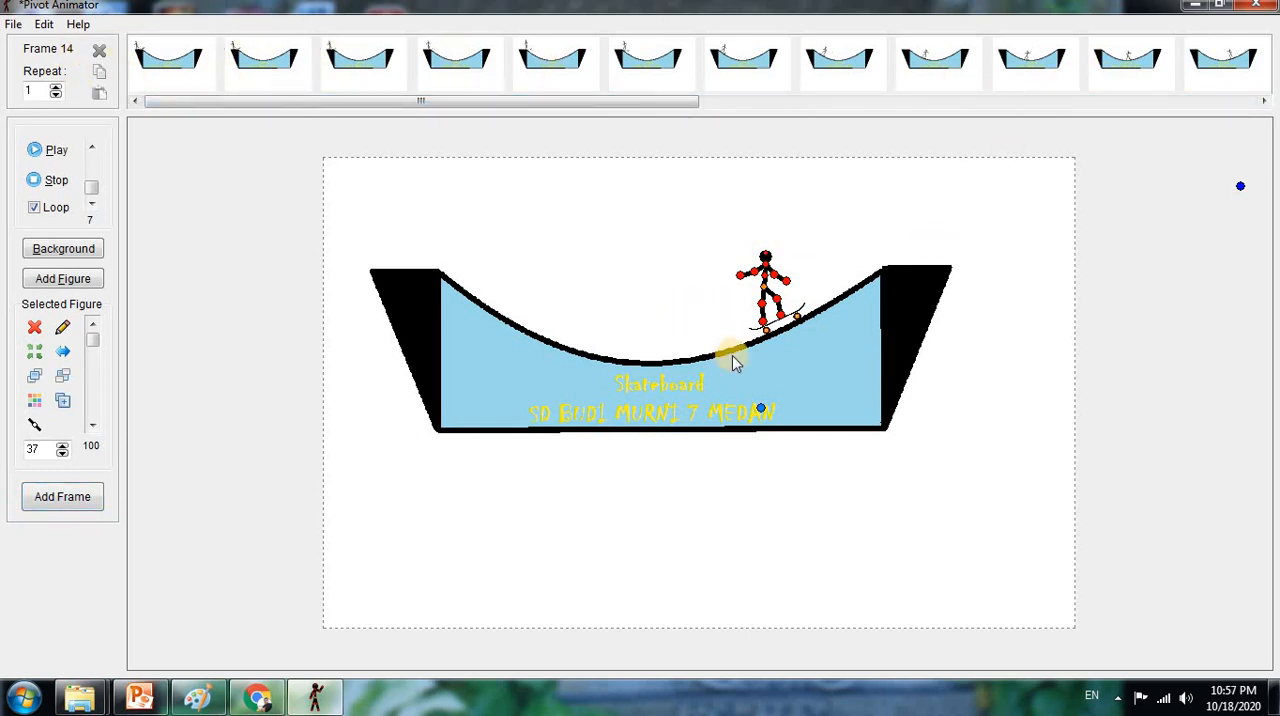
{"action": "left_click", "coordinate": [55, 152]}
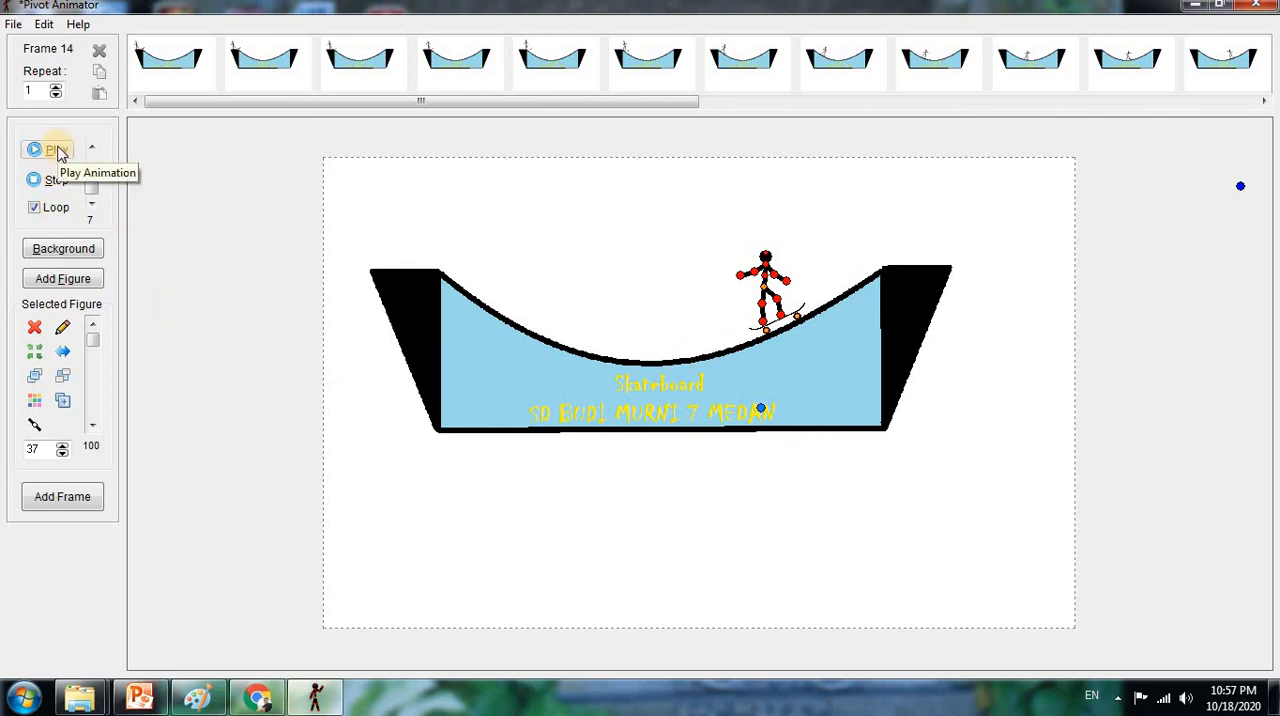
{"action": "left_click", "coordinate": [57, 151]}
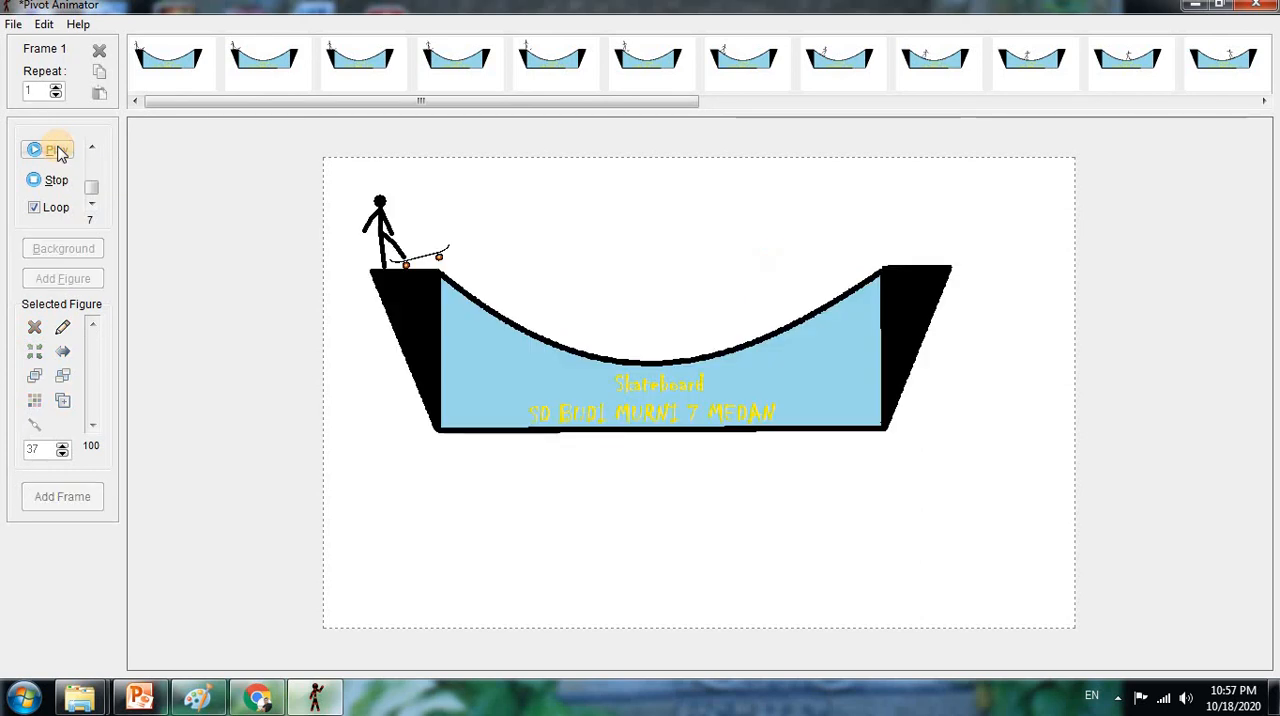